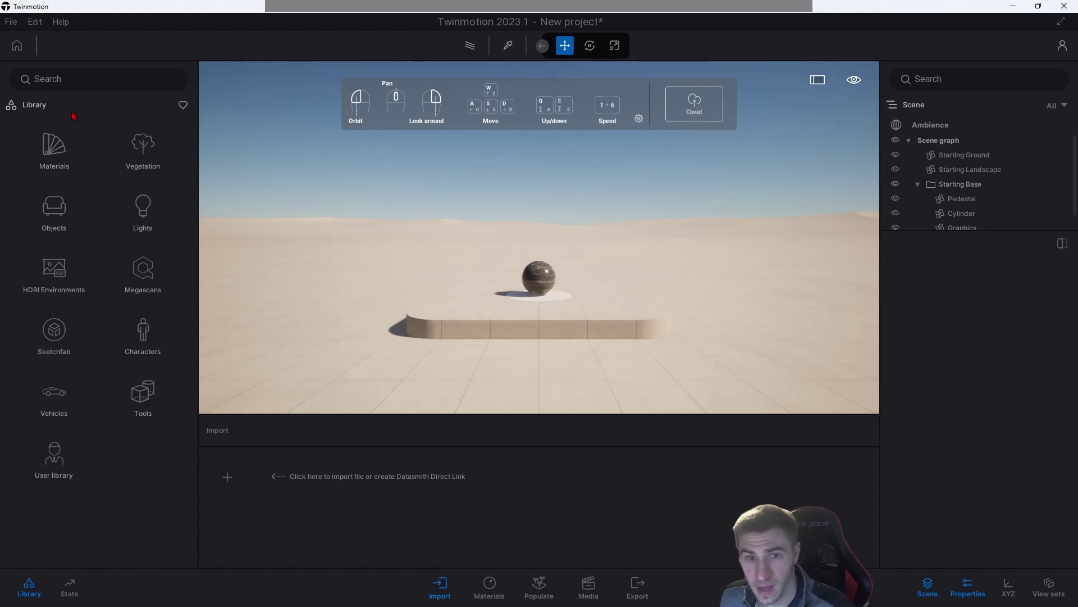
Step: Browse the library's brick materials, preview Rough brick 01, and look at the statistics before returning to the main library categories
left_click(69, 161)
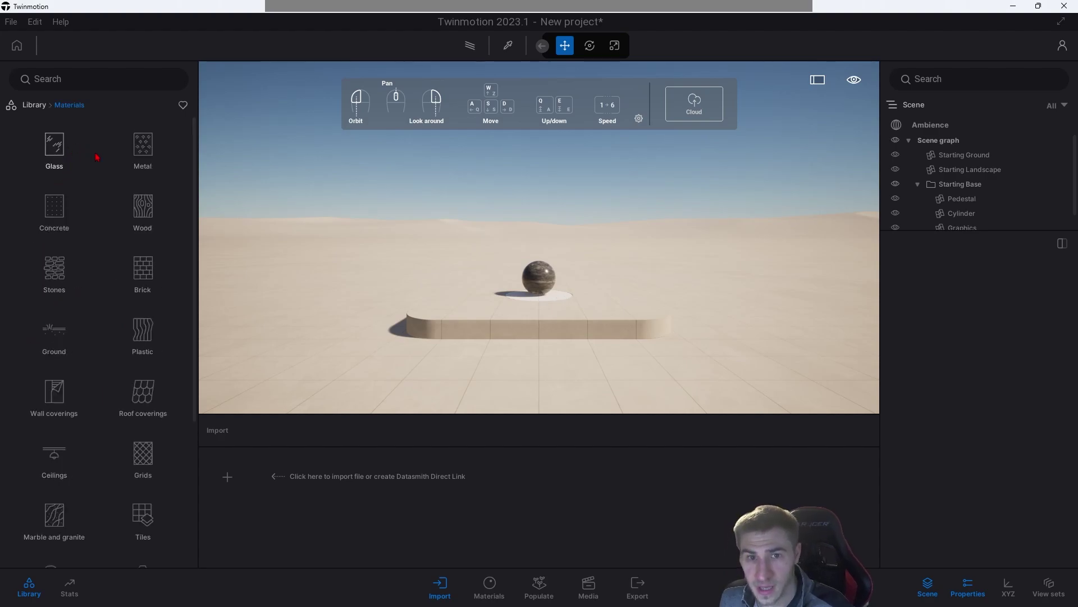
left_click(142, 267)
scroll(56, 325, "down", 2)
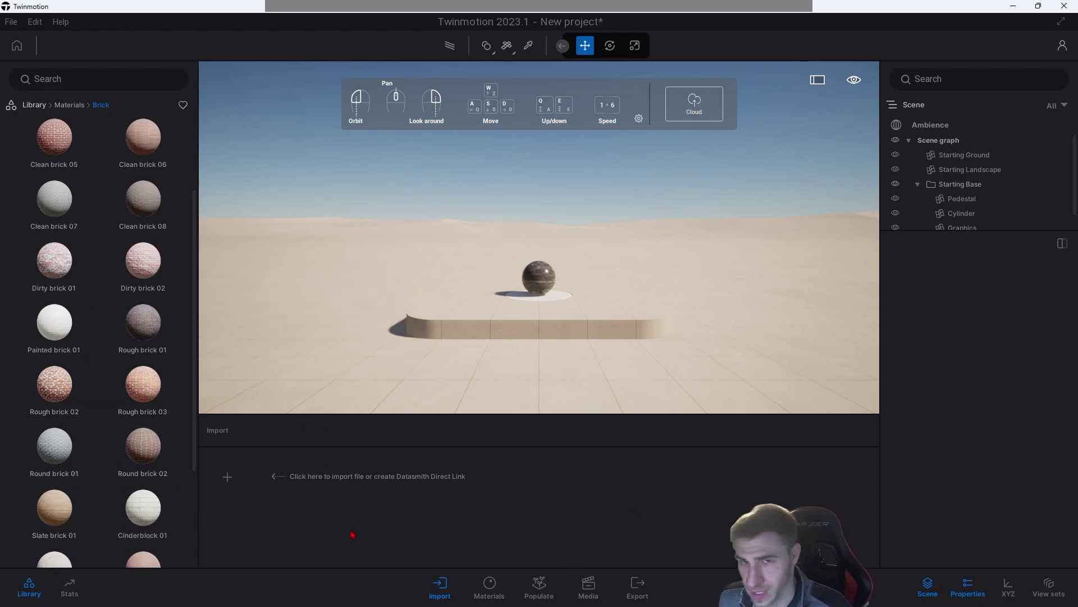
scroll(143, 197, "up", 1)
mouse_move(134, 387)
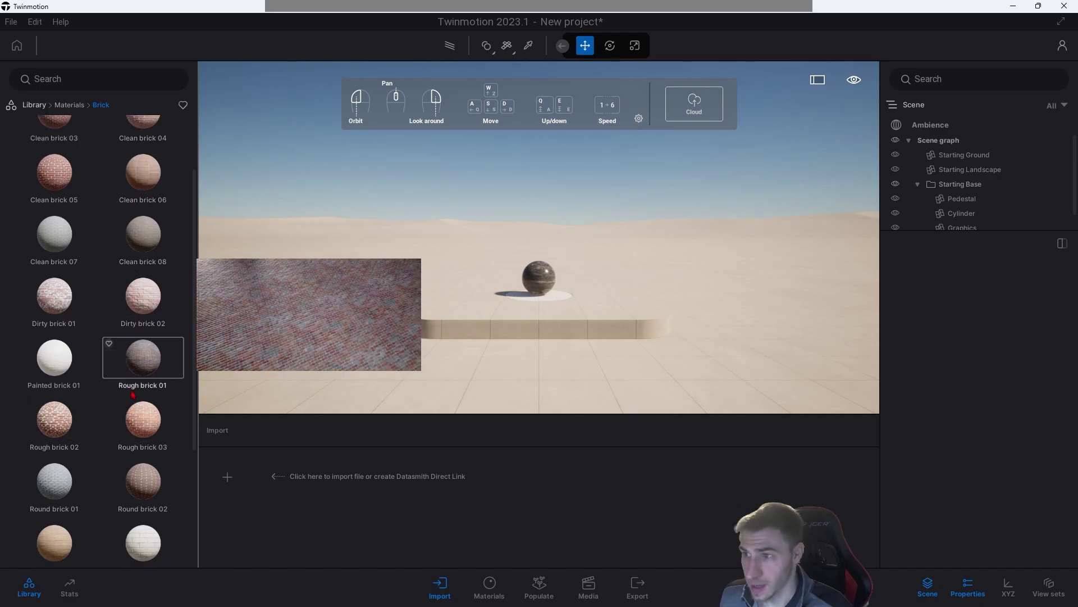
left_click(70, 587)
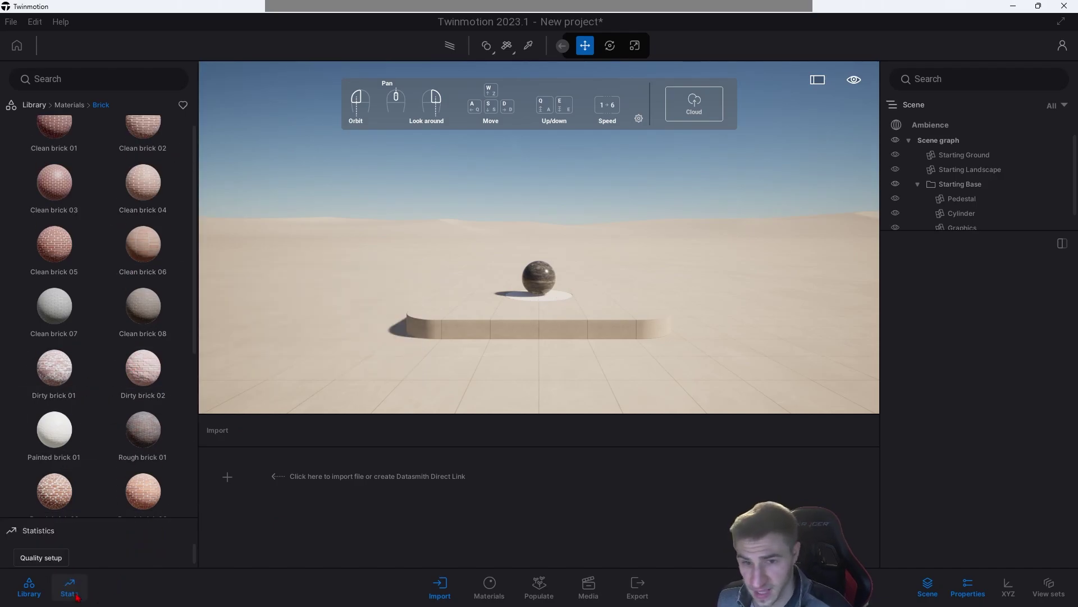
left_click(72, 589)
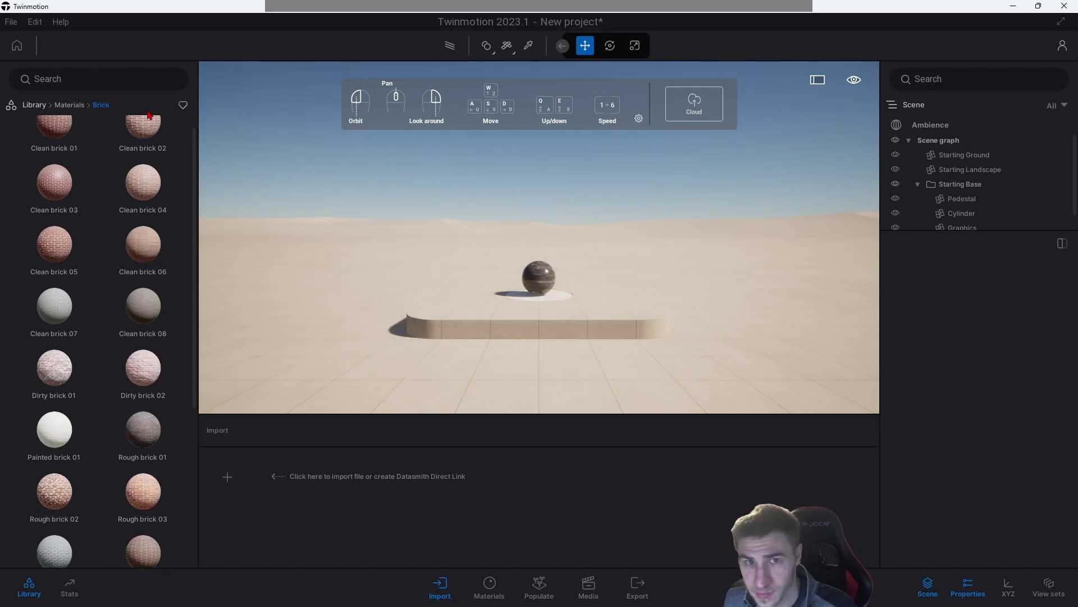
left_click(32, 105)
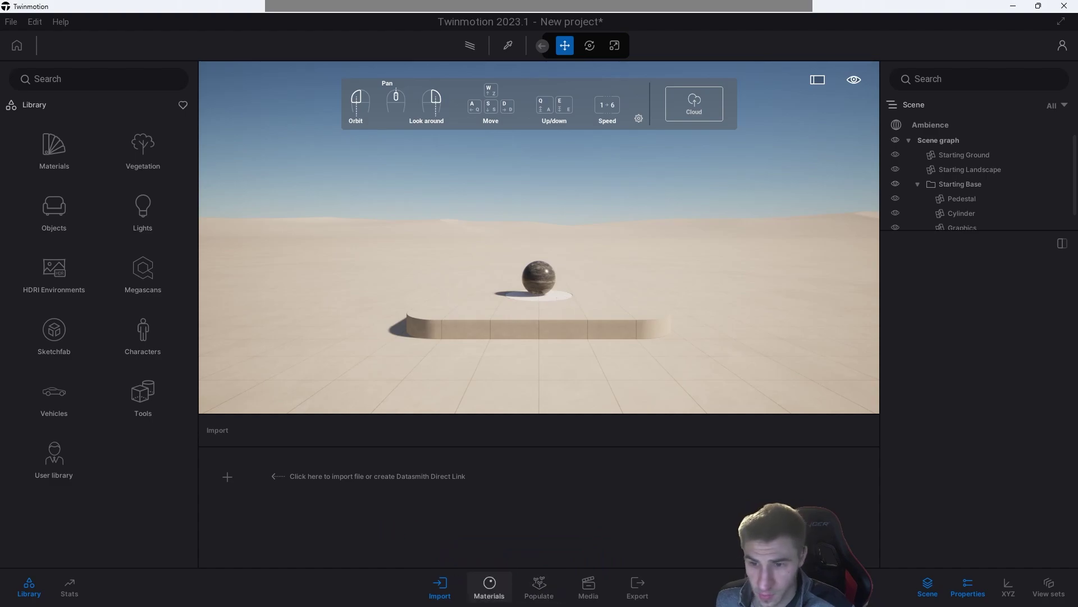
Step: Examine where project materials are created and managed, with a brief look at the populate tools
left_click(489, 584)
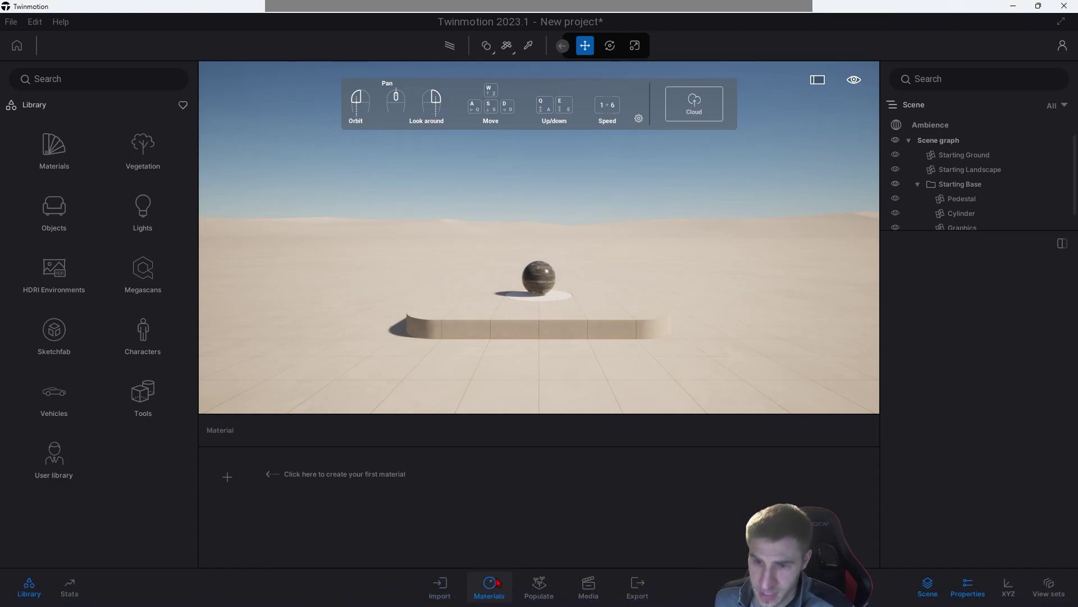
left_click(549, 584)
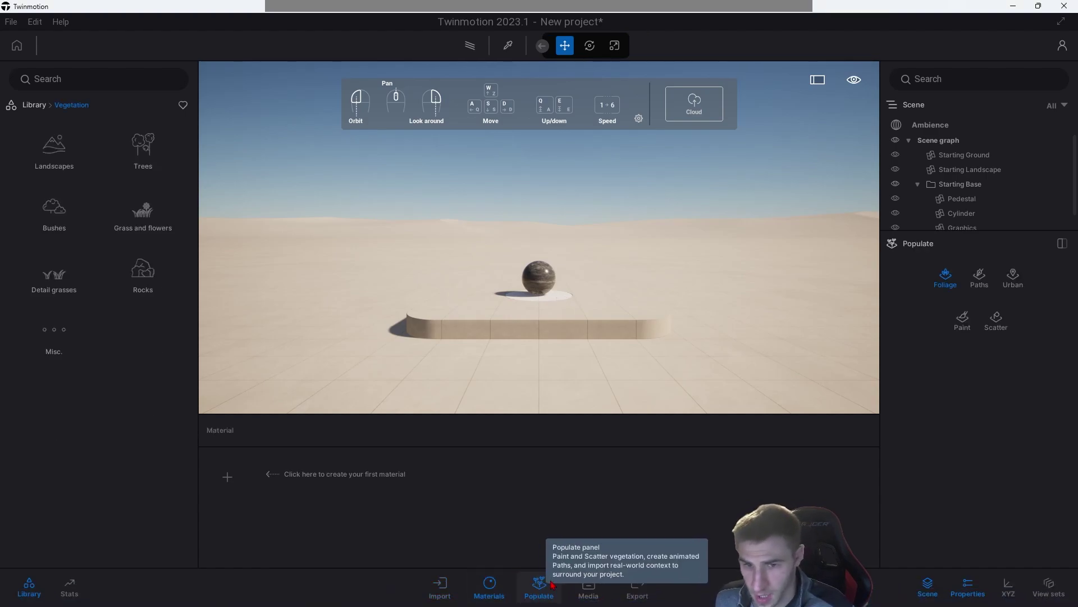
left_click(491, 590)
left_click(493, 595)
left_click(494, 596)
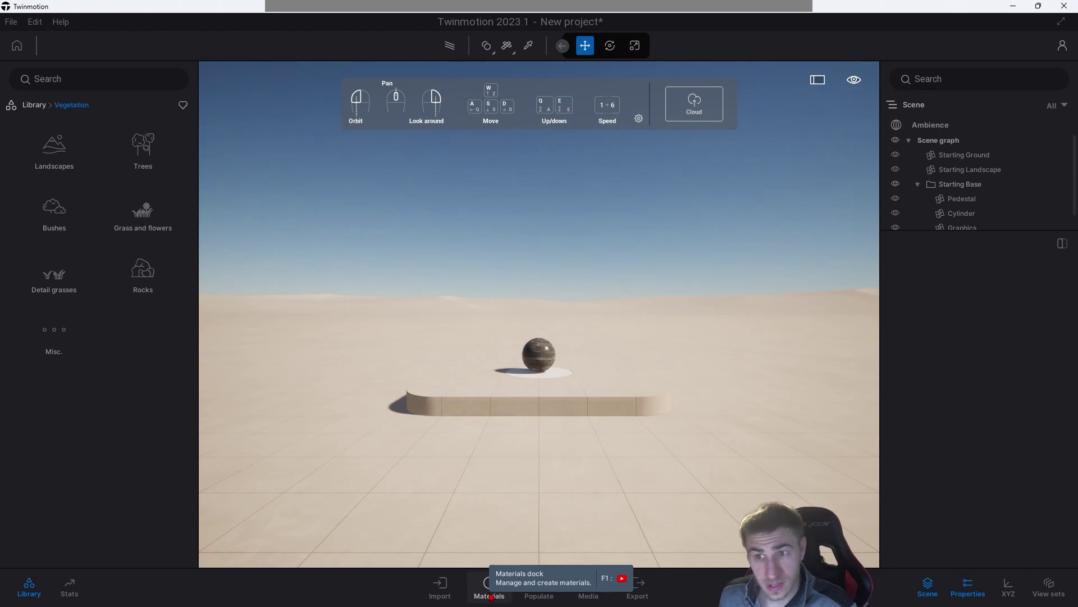
left_click(491, 595)
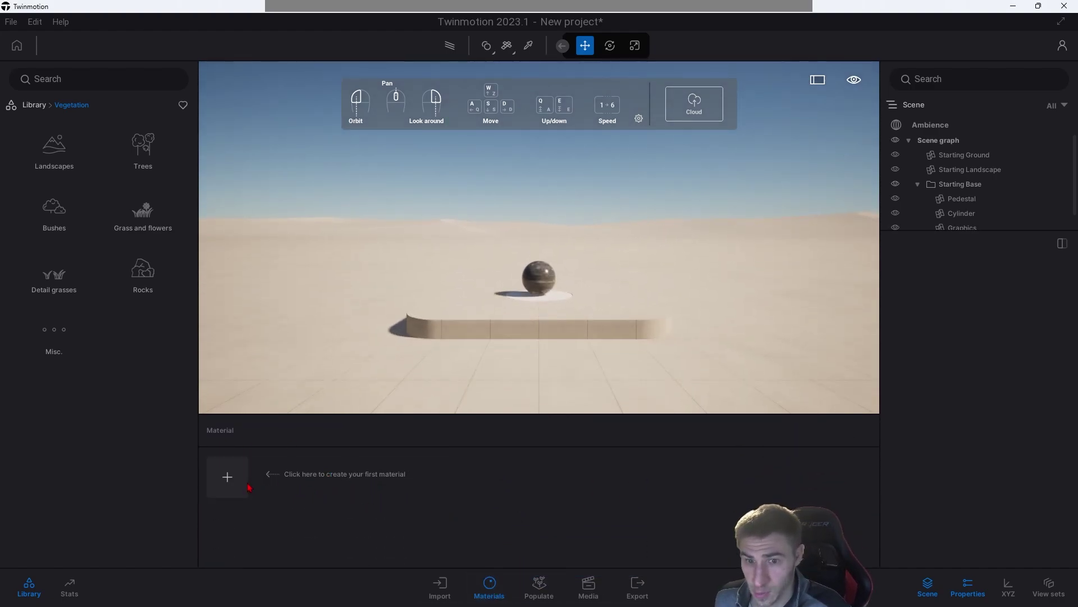
Step: Look through the Urban, Foliage and Paths populate tools, including the bicycle, character and vehicle path types
left_click(539, 587)
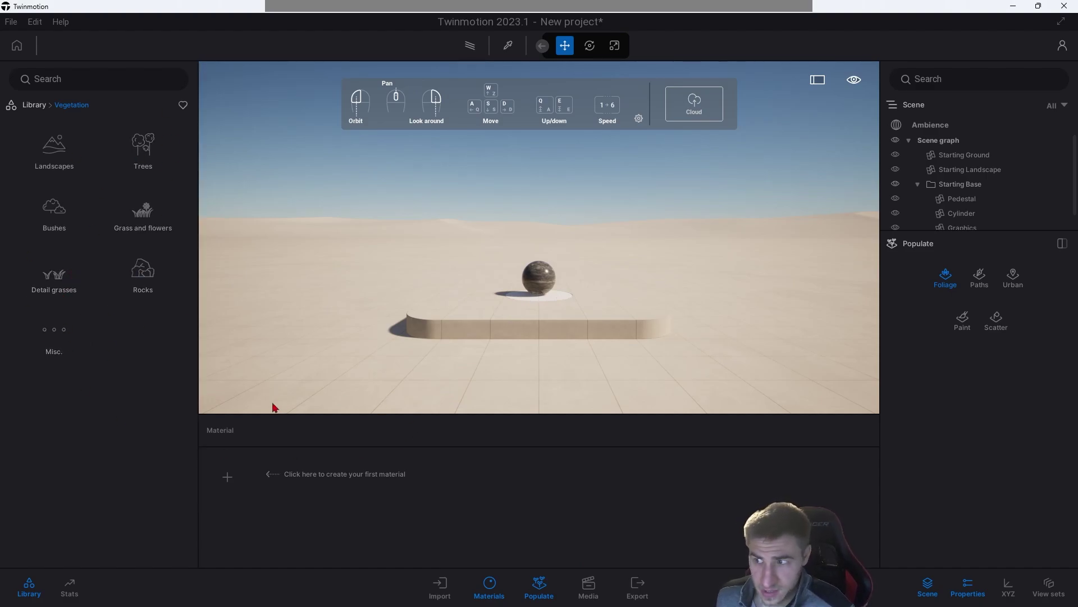
left_click(1013, 275)
left_click(945, 276)
left_click(979, 278)
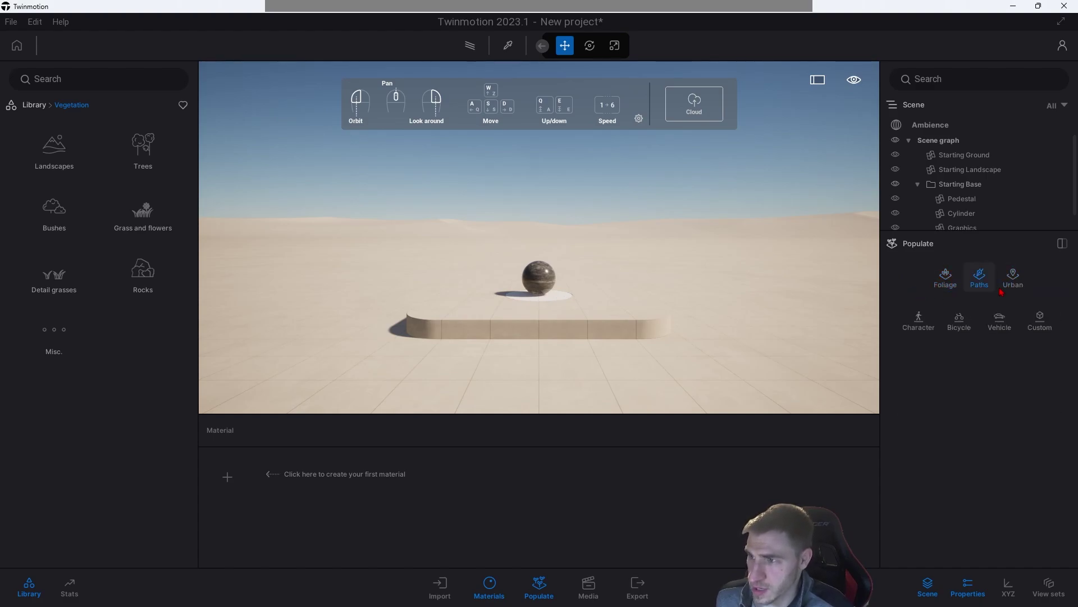
left_click(967, 325)
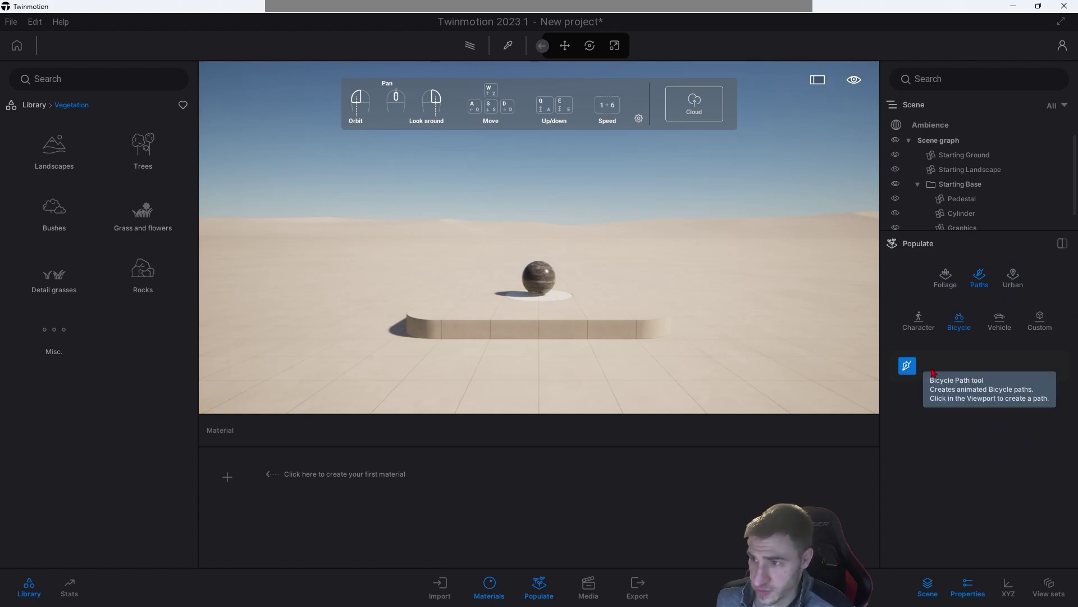
left_click(919, 321)
left_click(999, 320)
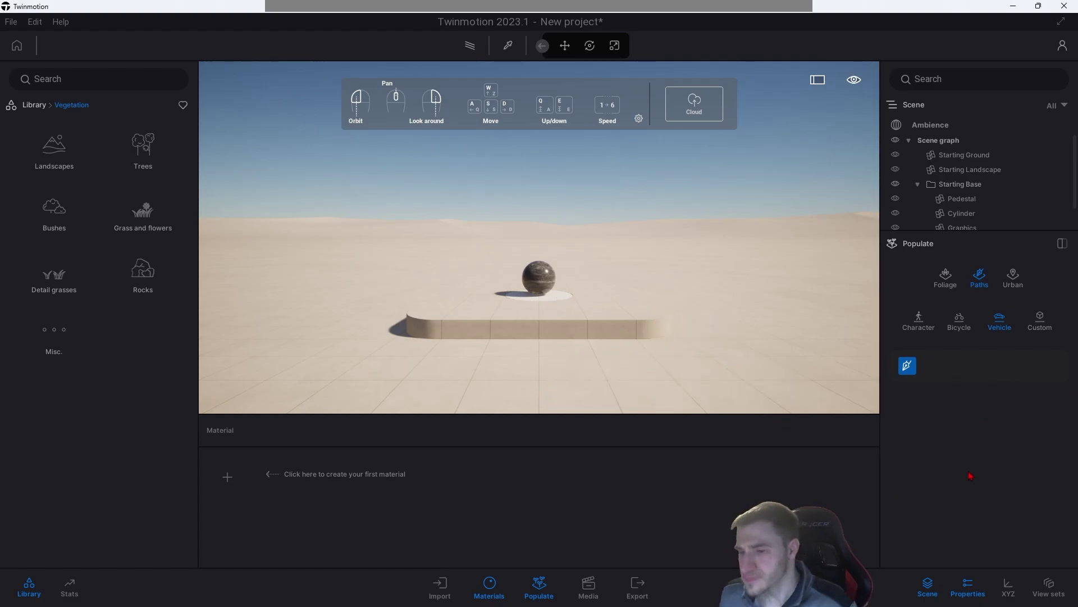
Step: Examine the media output types and the local and cloud export options, and close the export settings
left_click(588, 584)
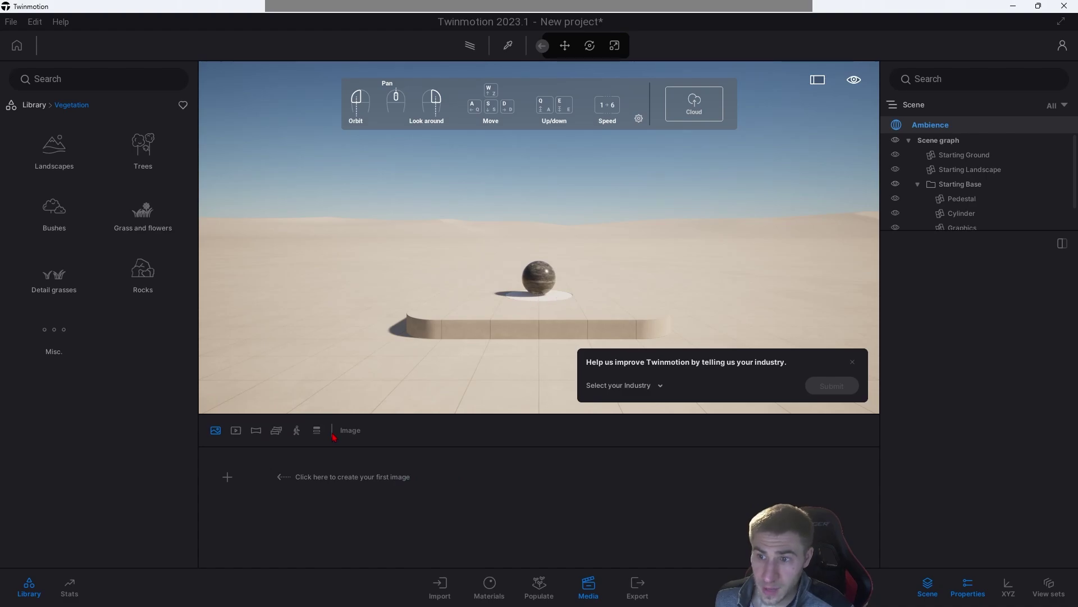
left_click(637, 586)
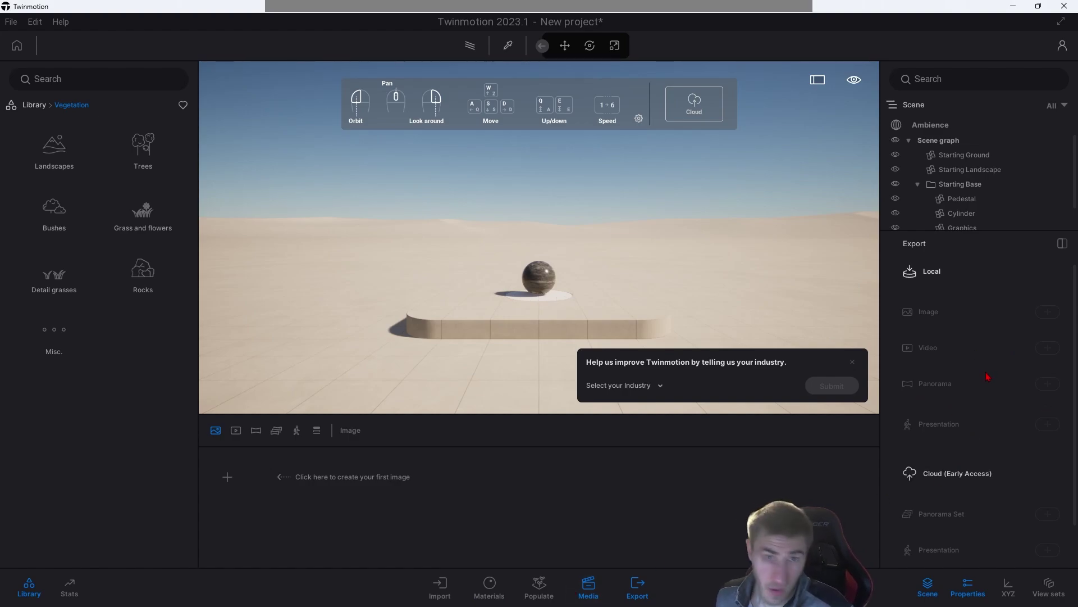
left_click(966, 594)
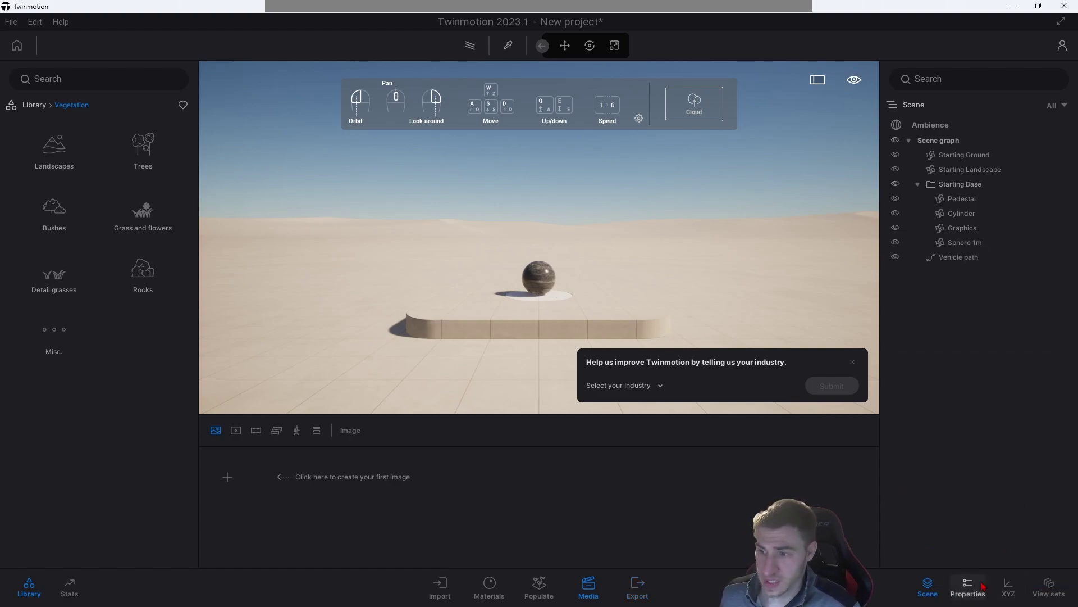
left_click(637, 586)
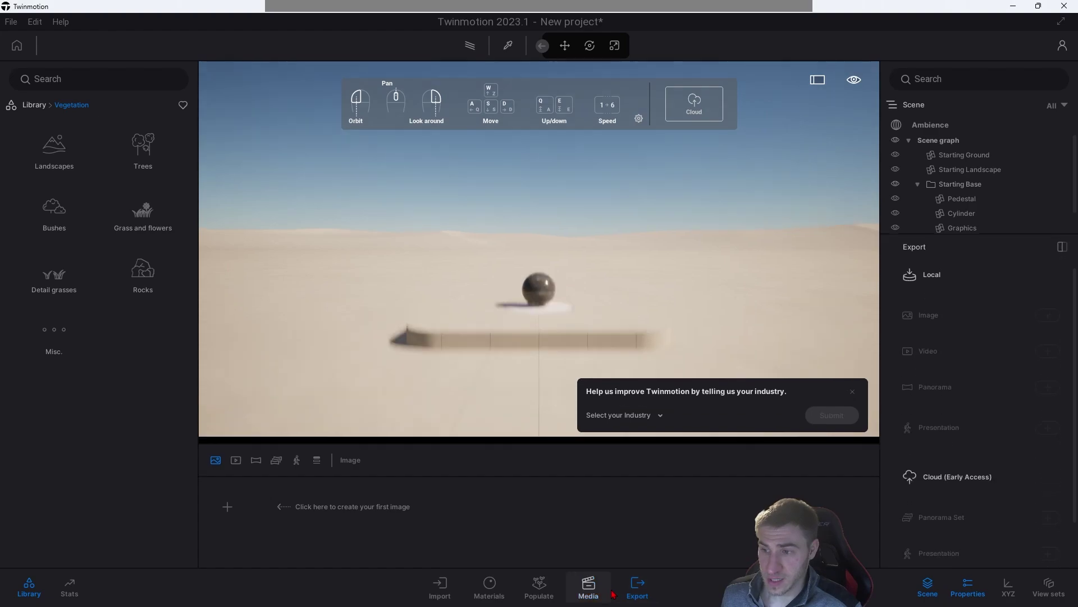
left_click(608, 594)
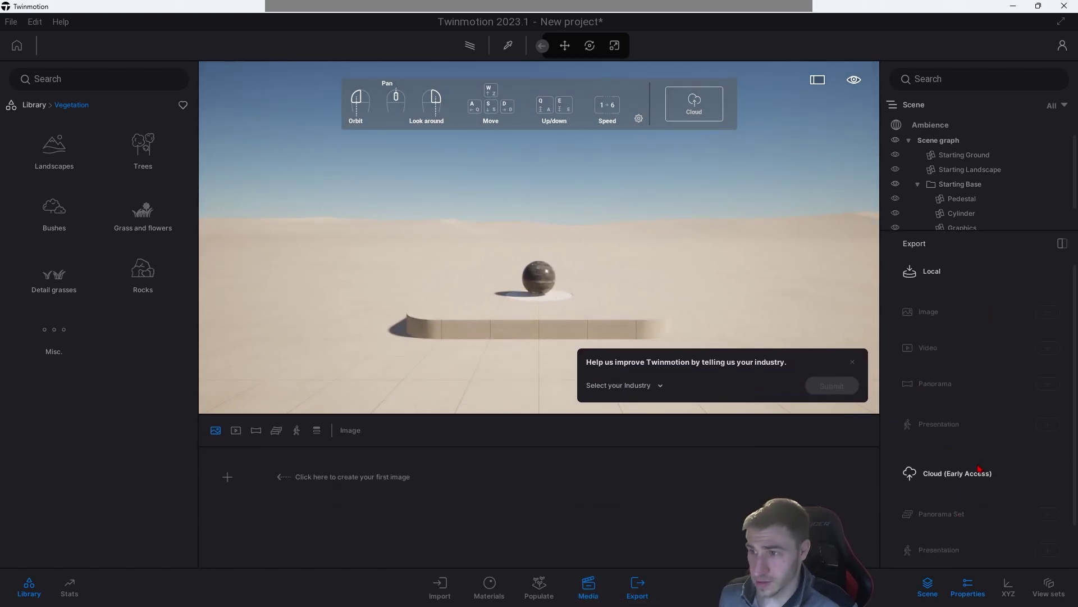
left_click(967, 587)
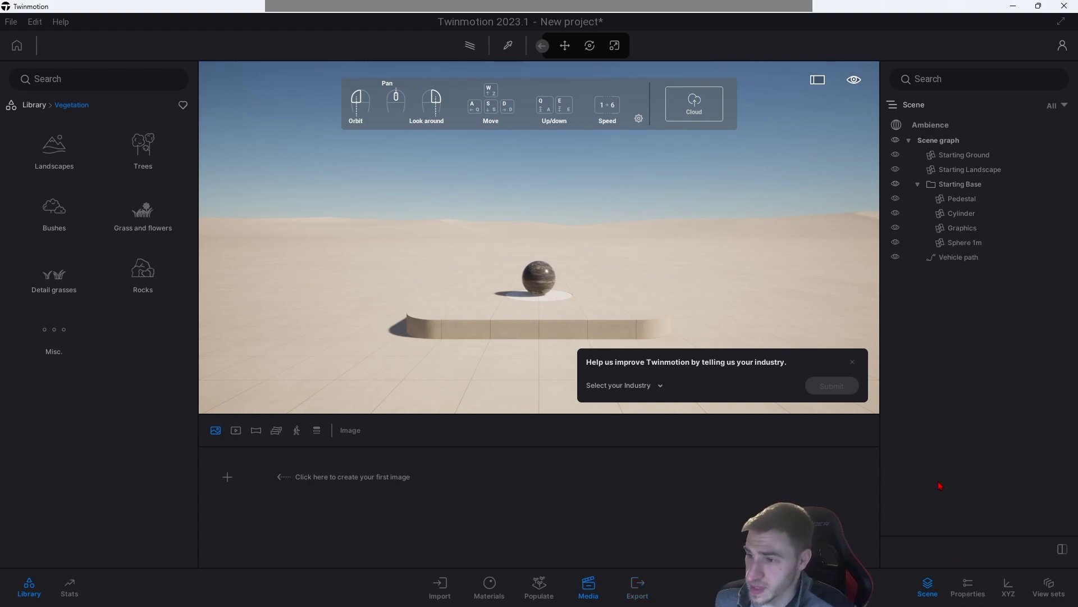
Step: Hide the scene tree, the library and the media dock to enlarge the viewport, and leave the path tool
left_click(929, 590)
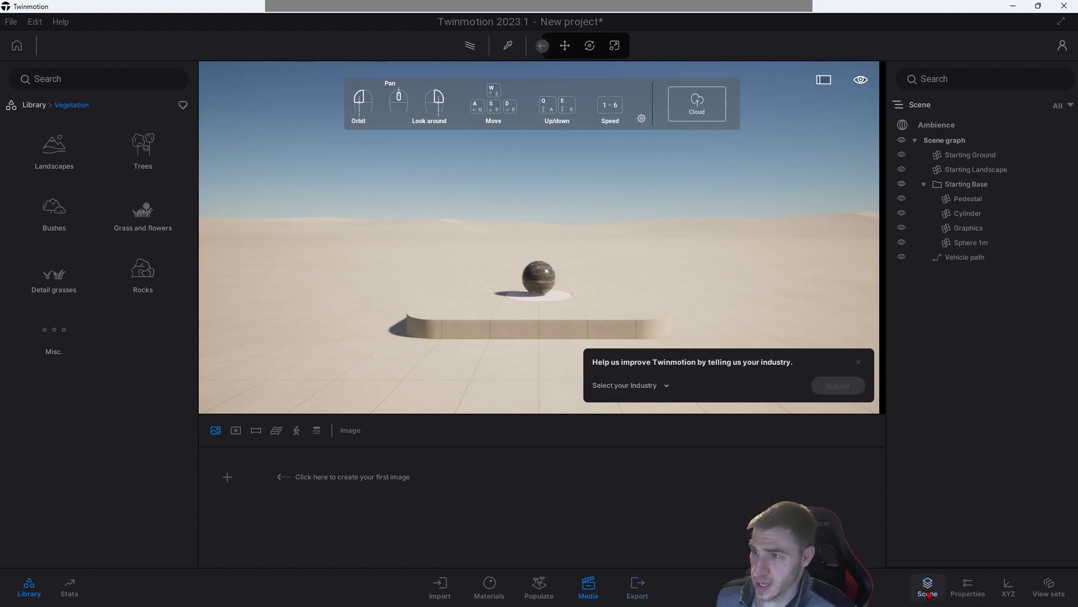
left_click(929, 590)
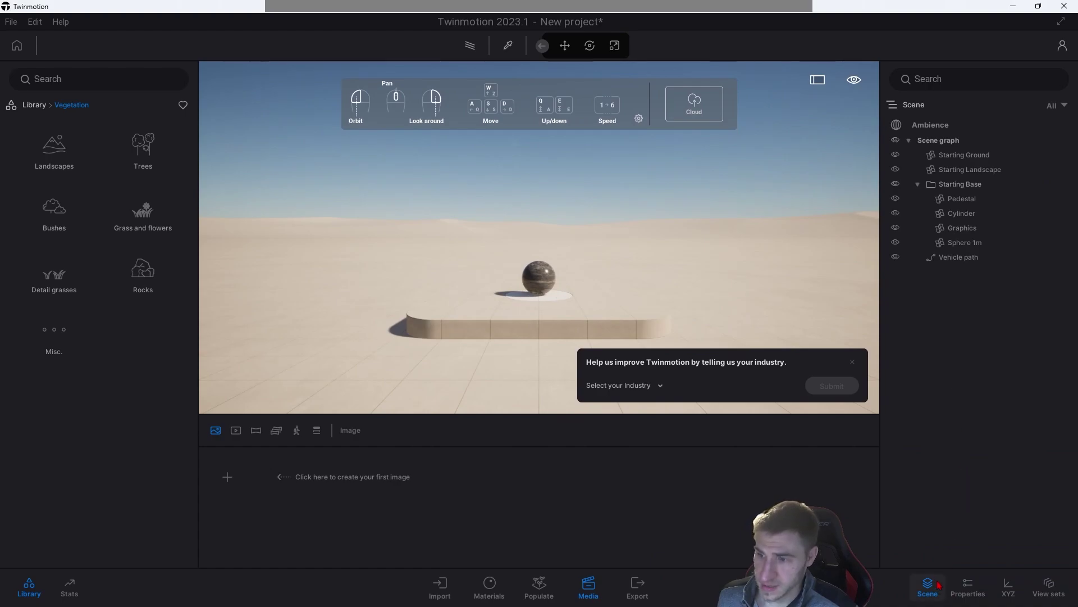
left_click(29, 587)
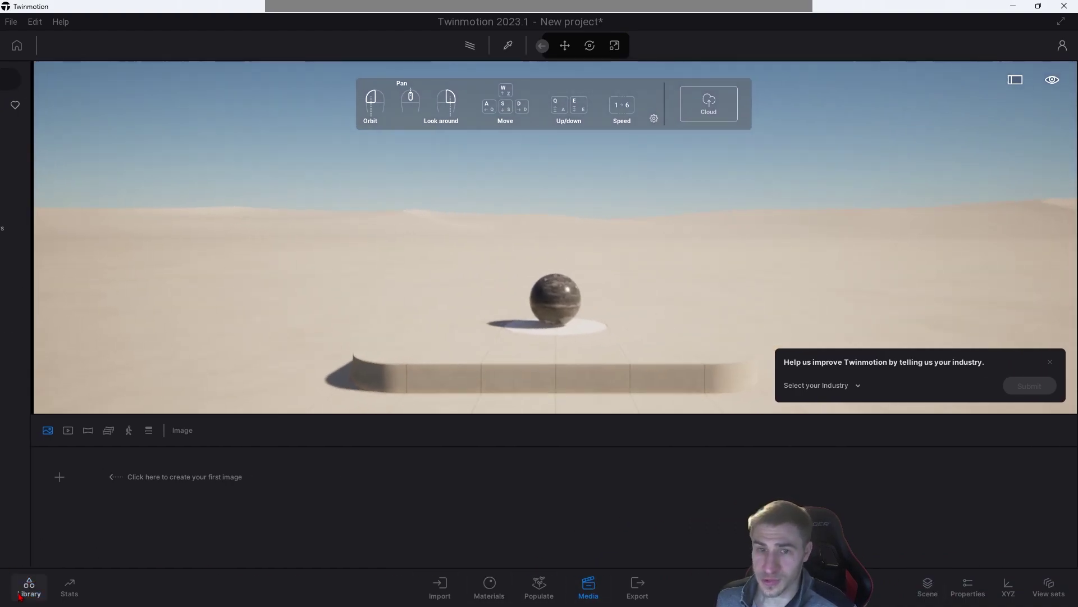
left_click(597, 591)
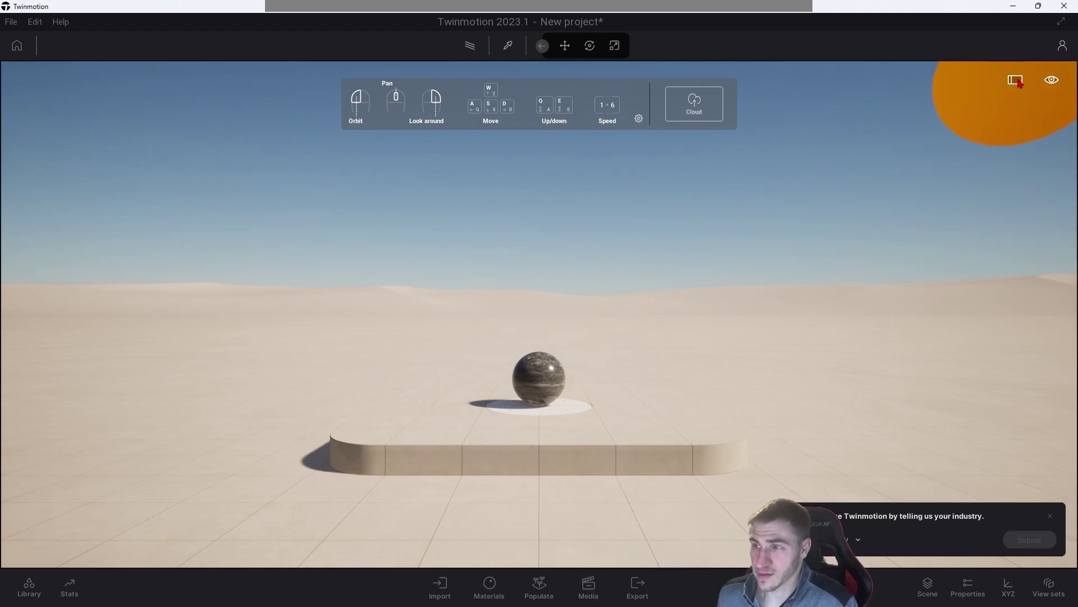
left_click(677, 413)
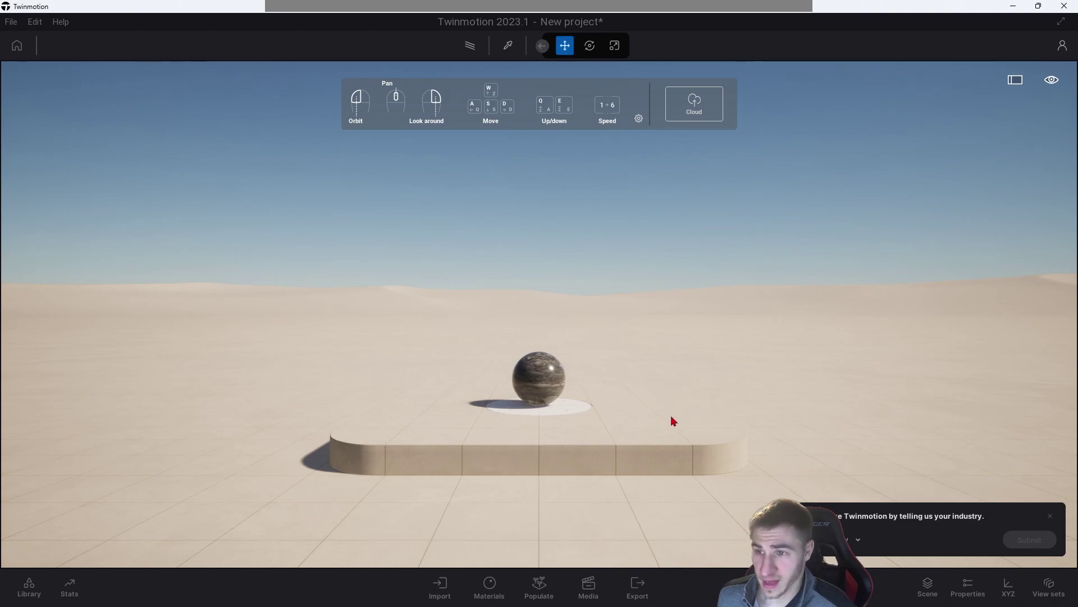
Step: Show the library, the scene tree and the media dock again, and dismiss the industry survey
left_click(30, 586)
left_click(927, 585)
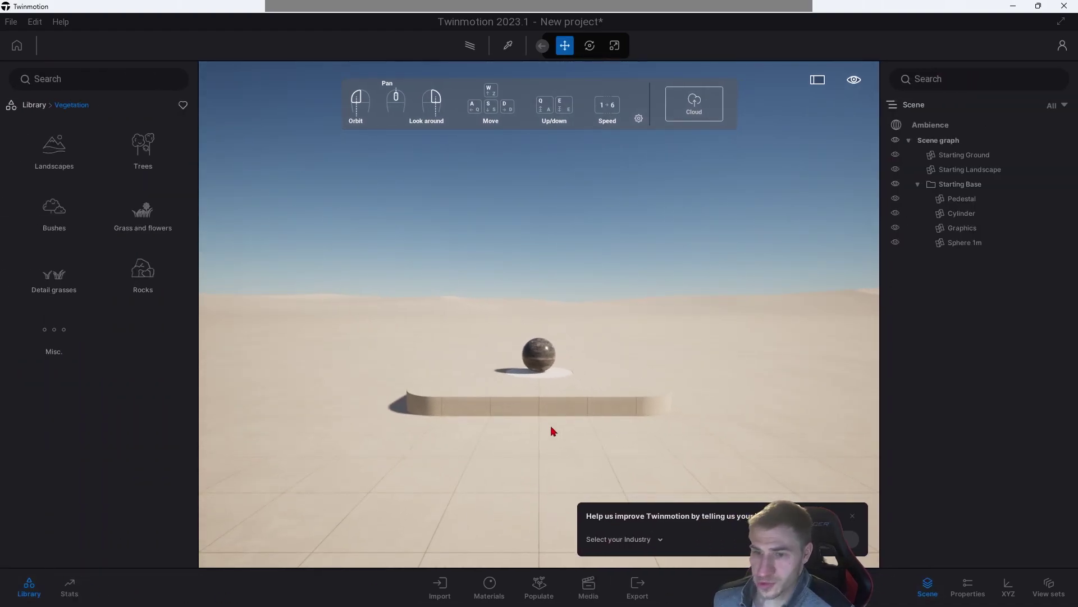
left_click(588, 586)
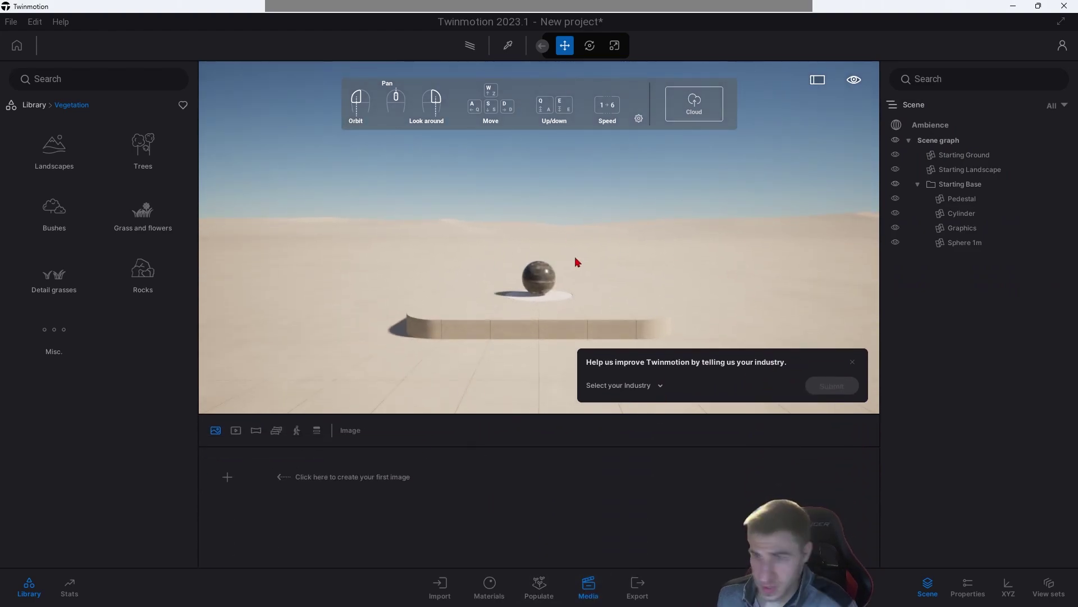
left_click(853, 363)
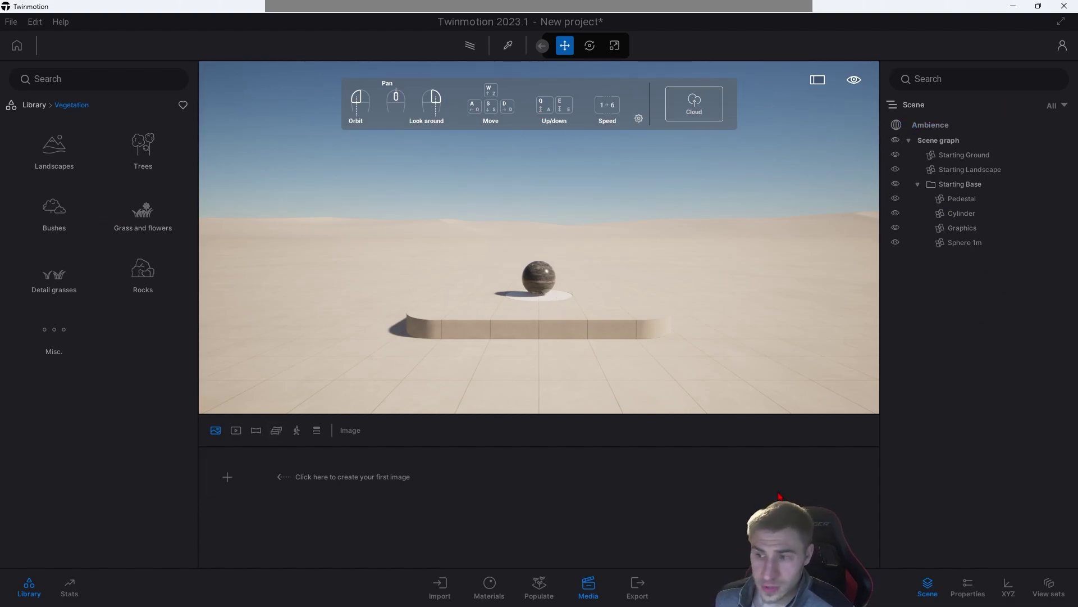
left_click(11, 22)
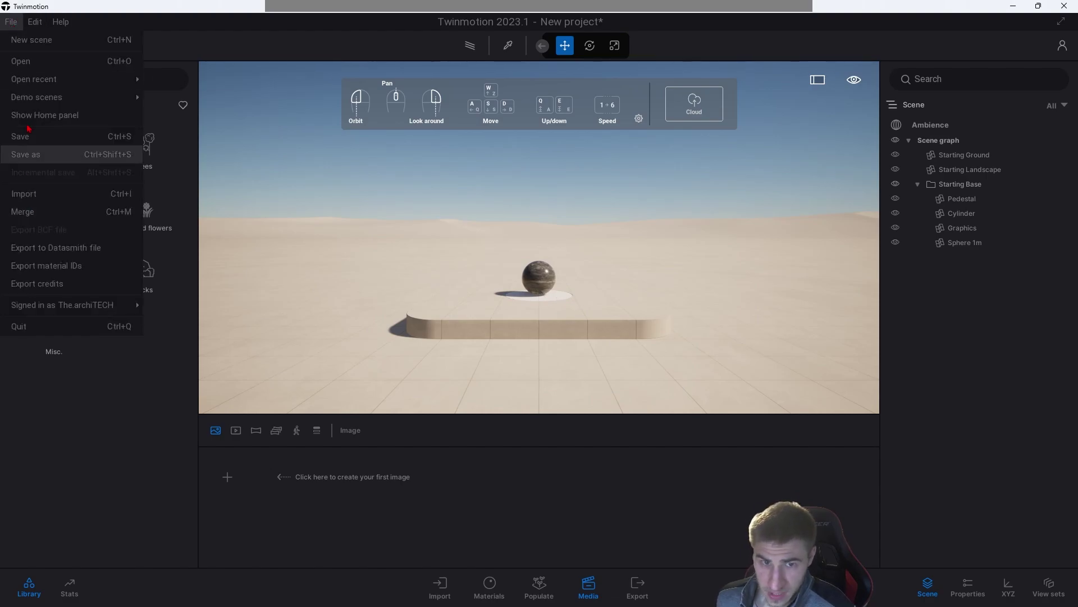
left_click(980, 371)
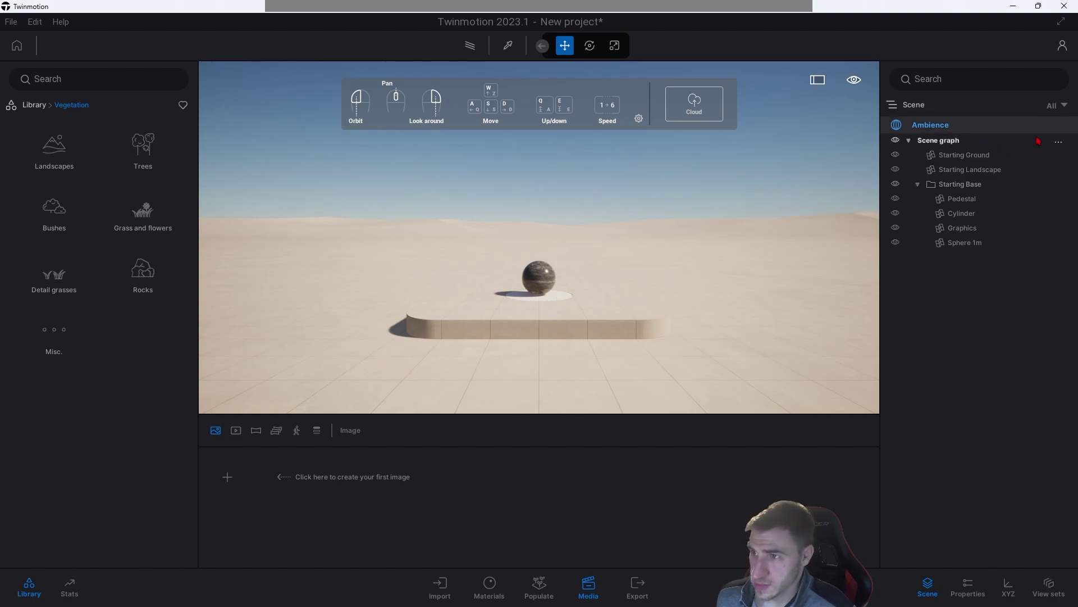
Step: Examine the Ambience lighting, weather, location and HDRI settings, and look through its Camera, Render and FX categories
left_click(968, 128)
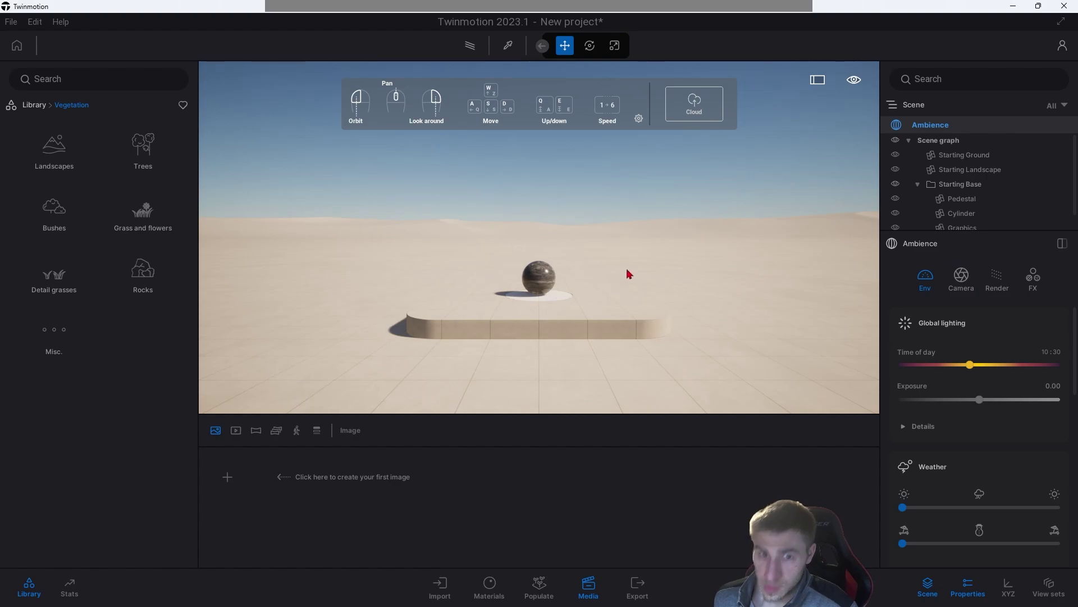
scroll(980, 354, "down", 3)
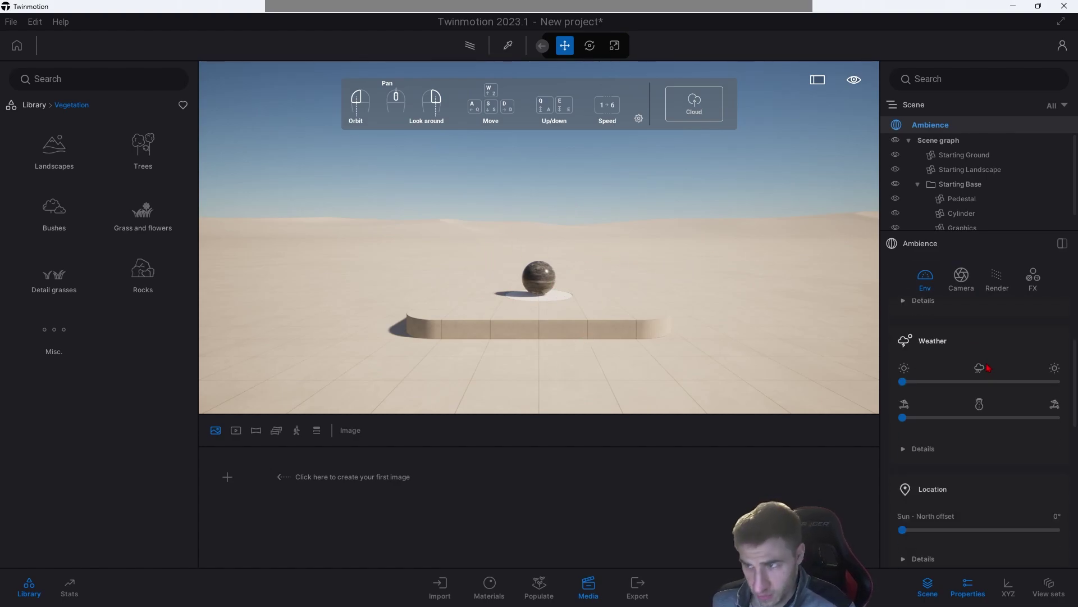
scroll(989, 368, "down", 3)
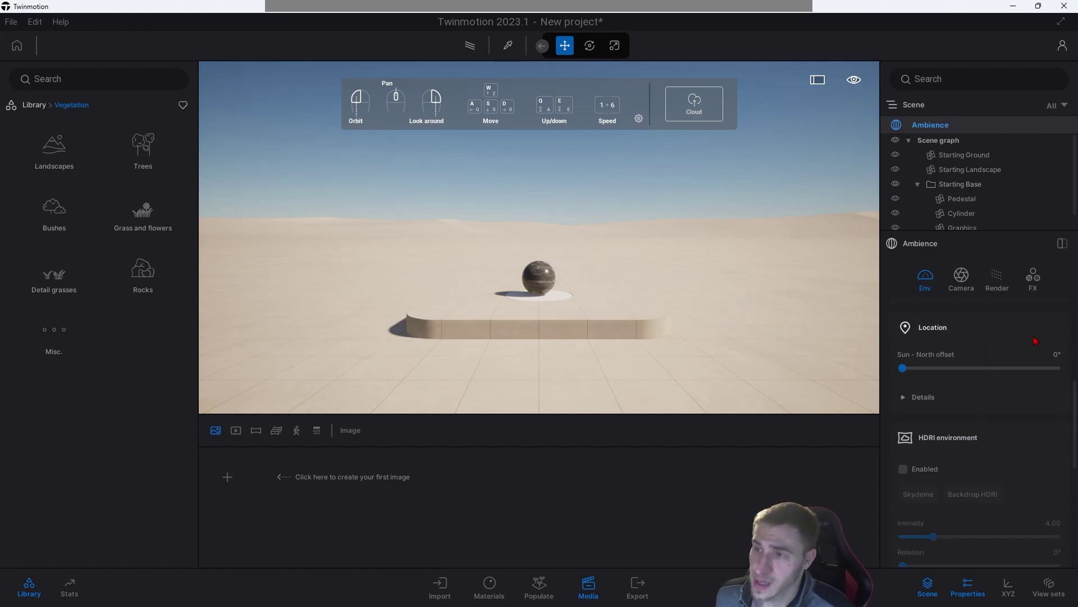
scroll(997, 370, "up", 3)
scroll(997, 370, "up", 1)
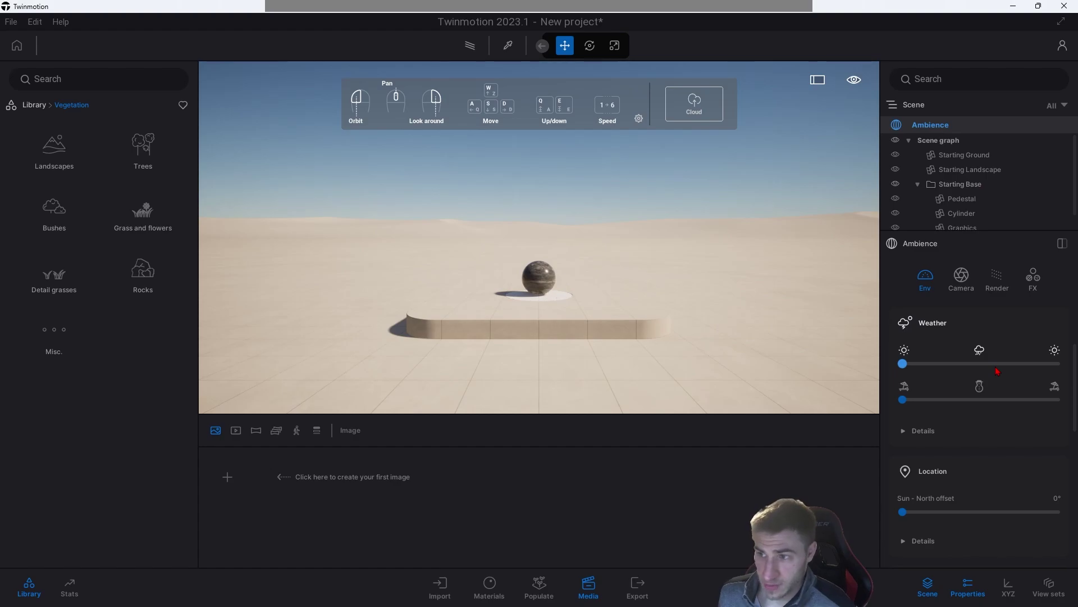
scroll(996, 371, "up", 2)
left_click(961, 275)
left_click(997, 275)
left_click(1034, 278)
left_click(925, 277)
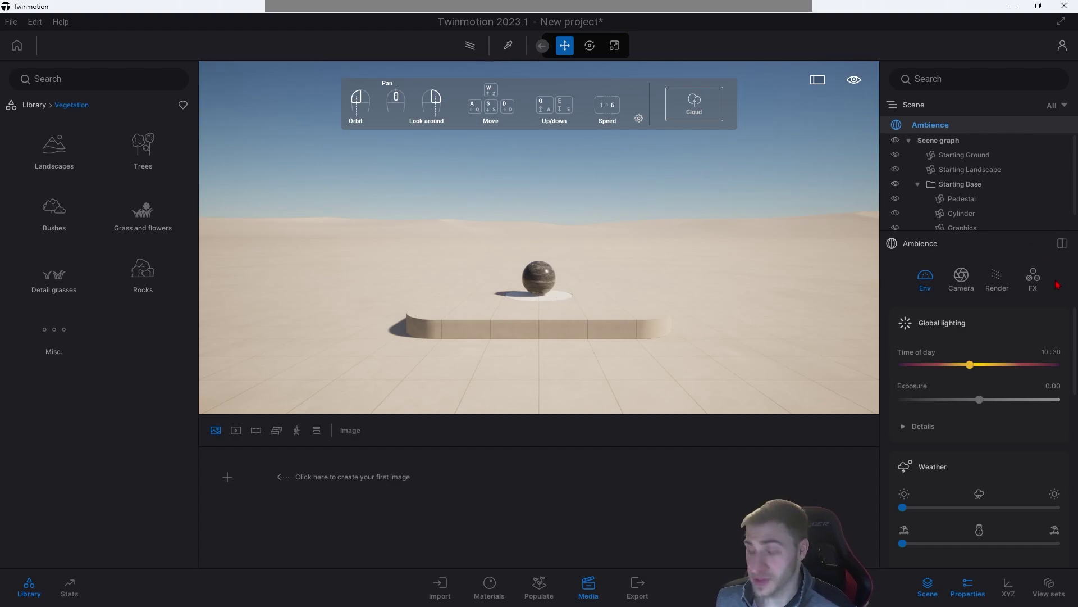
Step: Expand the Ambience properties into a separate column, look through the lighting, weather, location and HDRI settings, and dock them back under the scene tree
left_click(1062, 243)
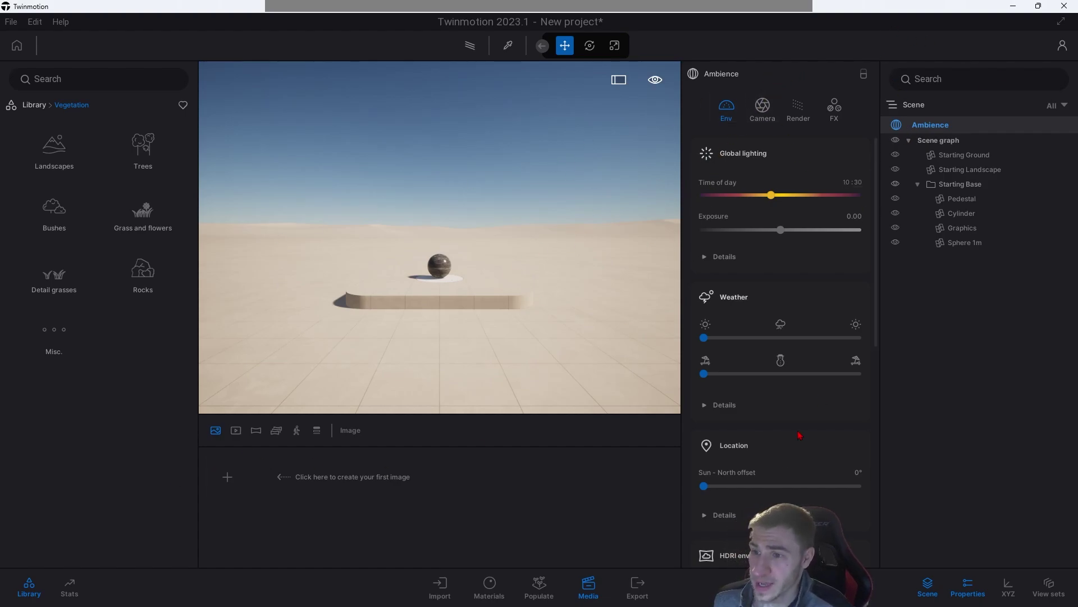
left_click(974, 591)
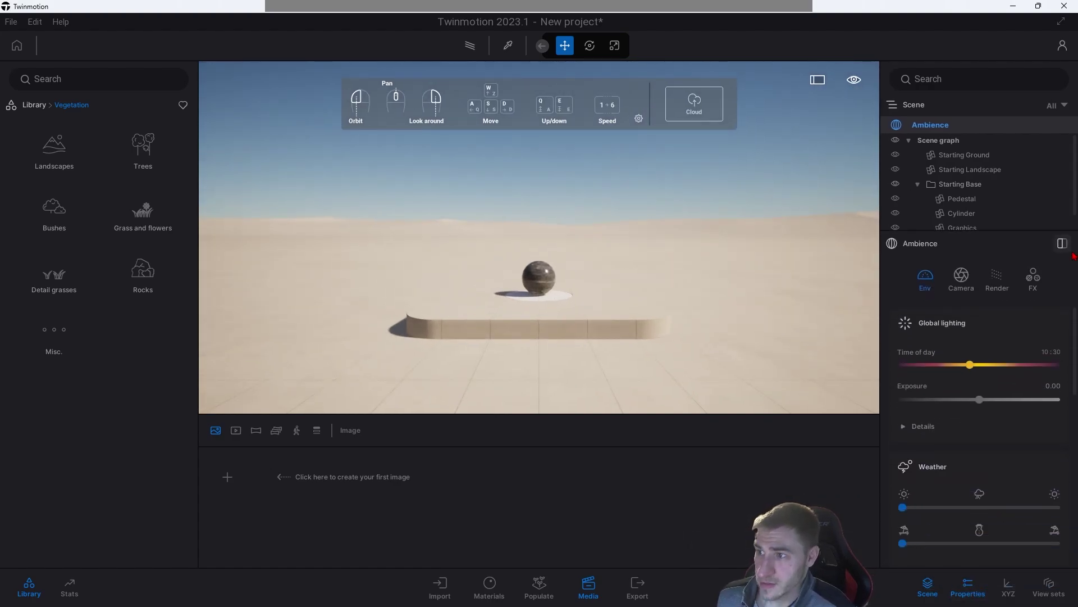
left_click(1062, 242)
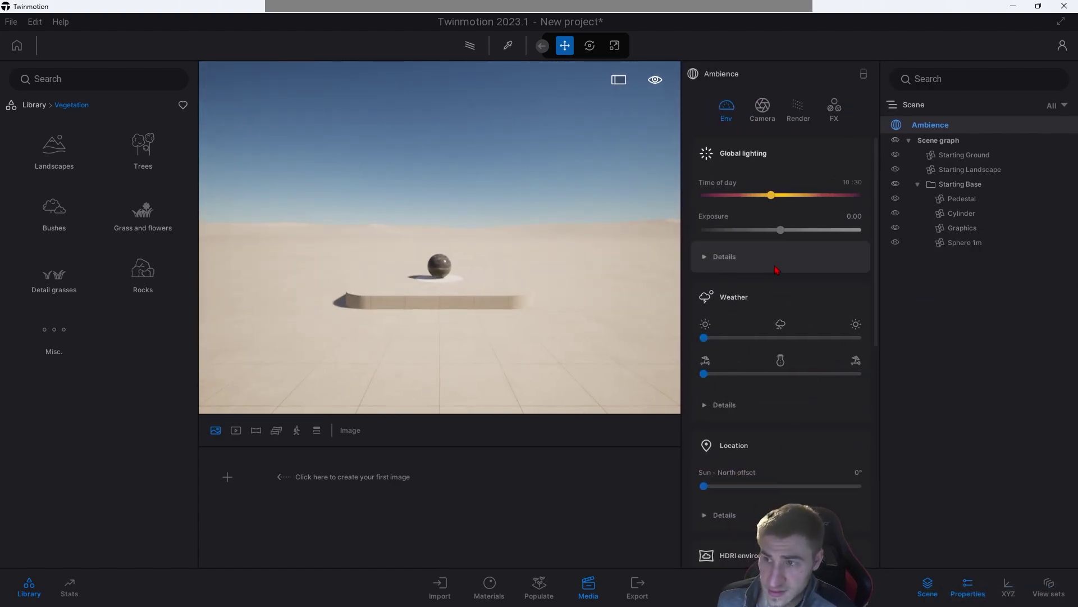
scroll(790, 200, "down", 3)
scroll(790, 200, "down", 3)
scroll(789, 390, "up", 2)
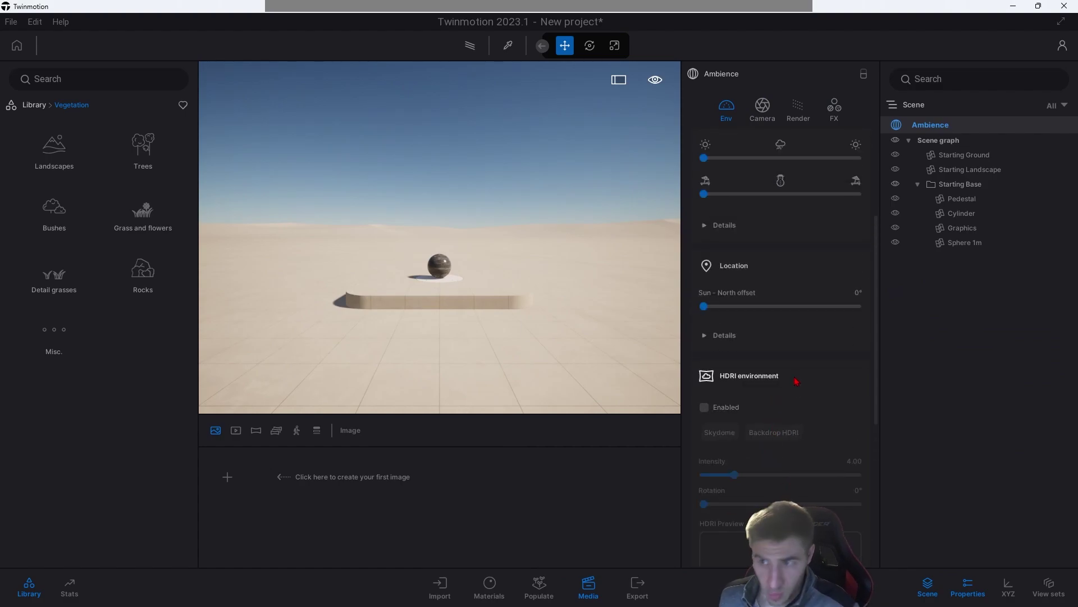
scroll(778, 263, "up", 2)
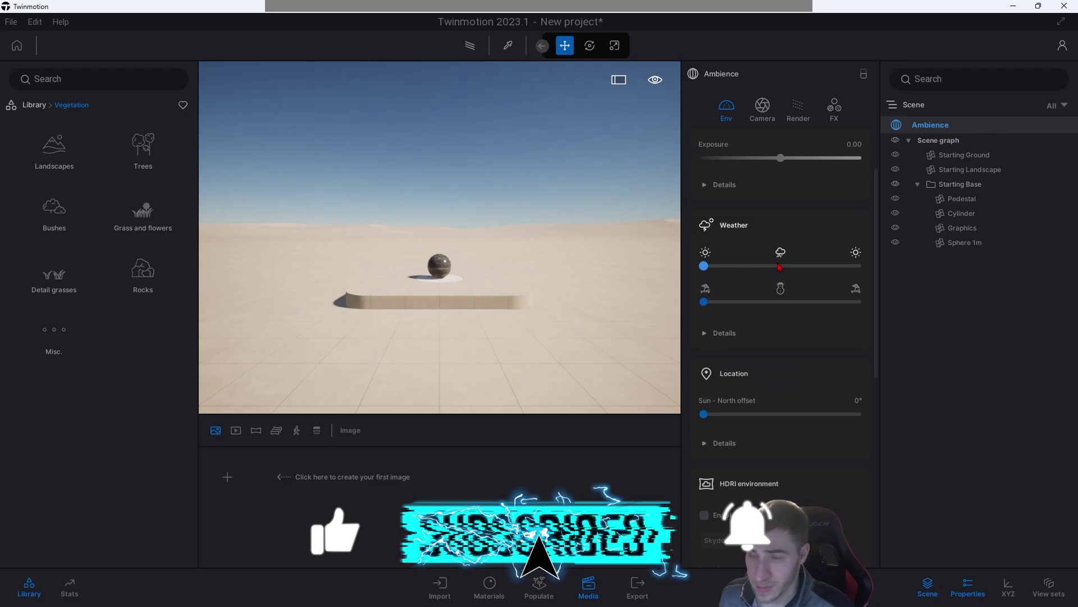
scroll(747, 315, "up", 1)
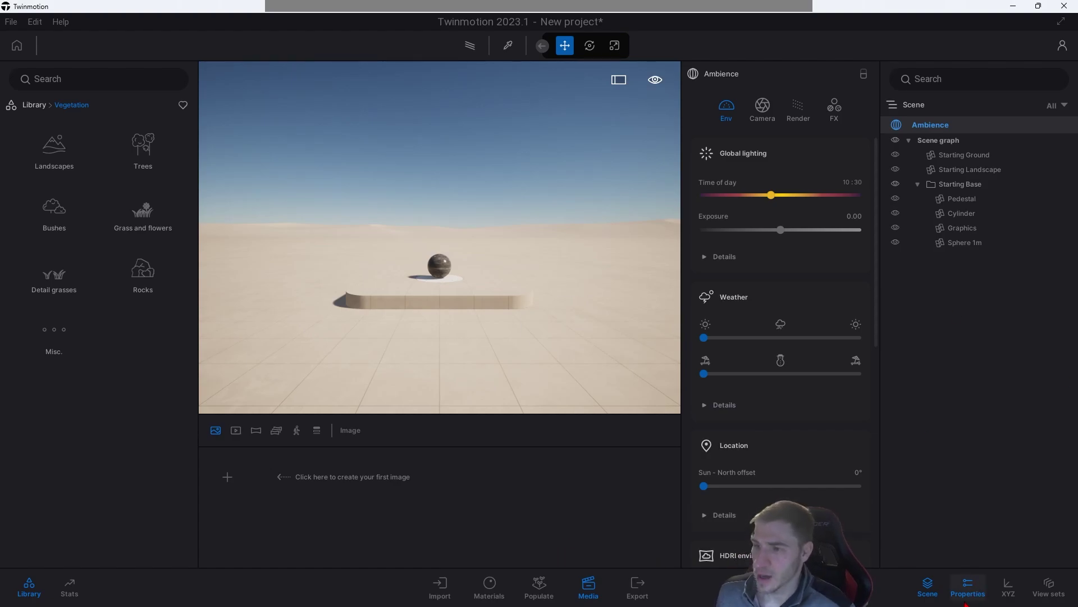
left_click(864, 74)
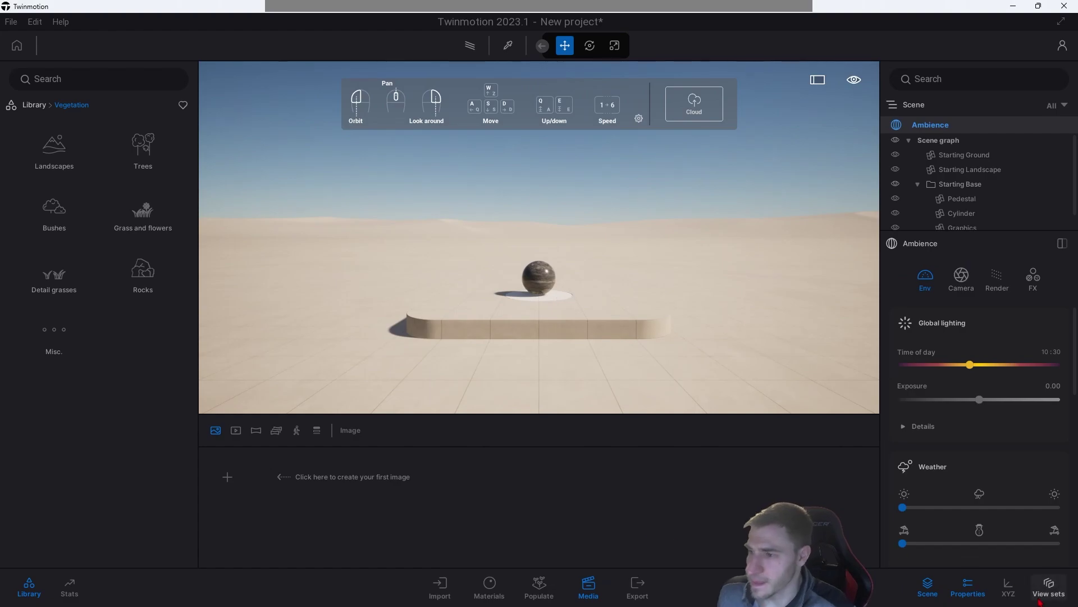
Step: Examine the XYZ transform fields and the view sets area, and hide both again
left_click(1008, 587)
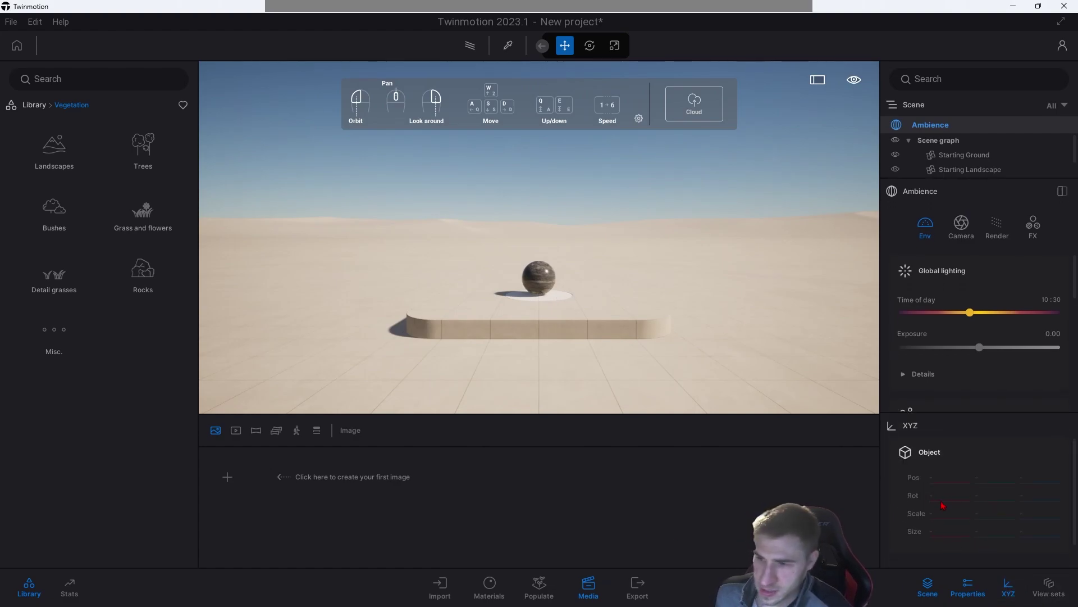
left_click(1049, 587)
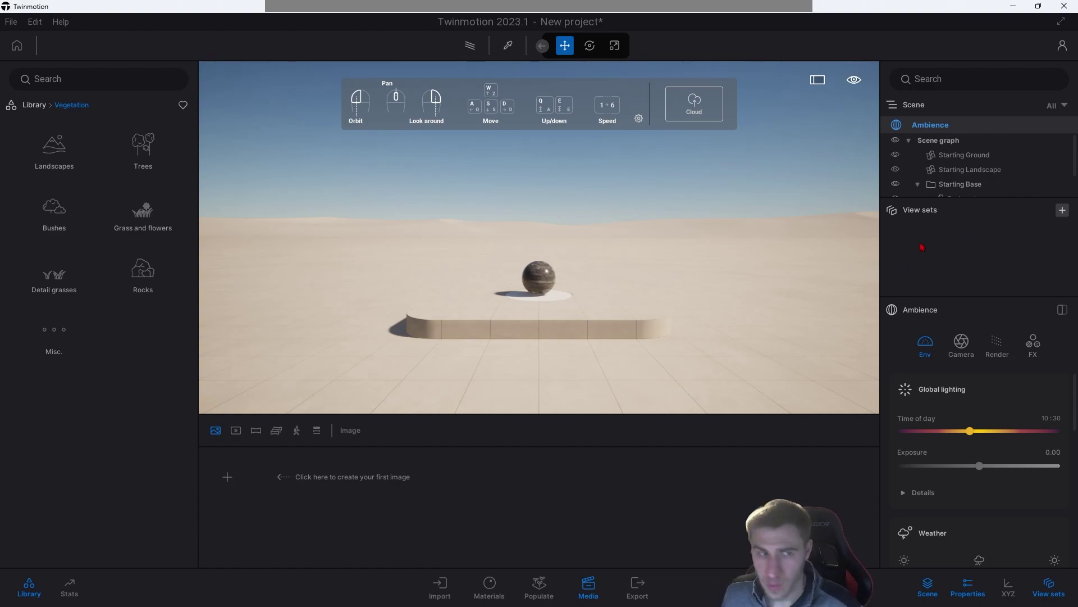
left_click(1049, 587)
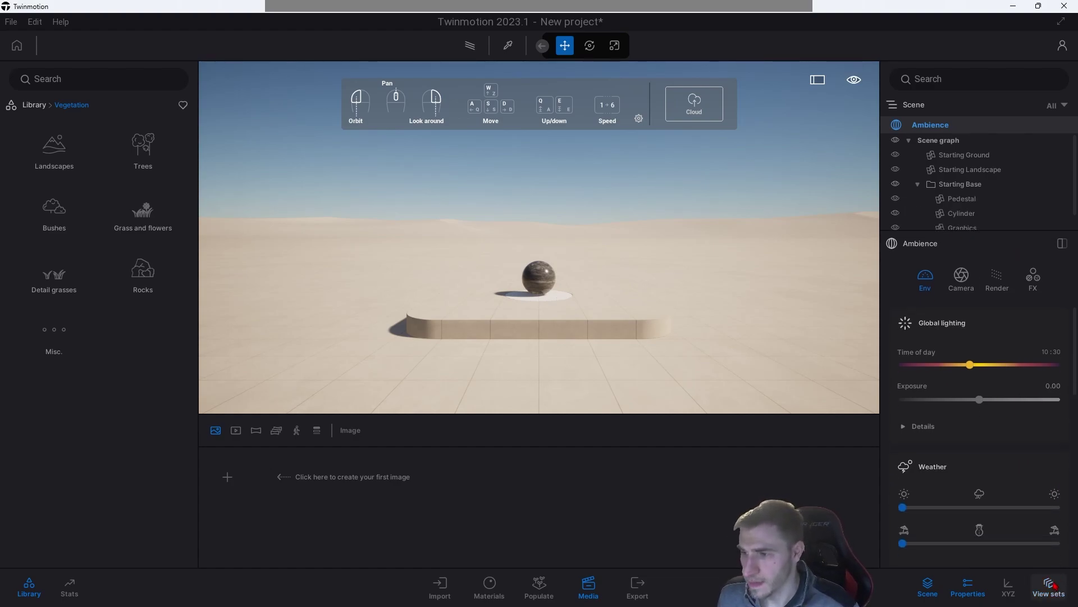
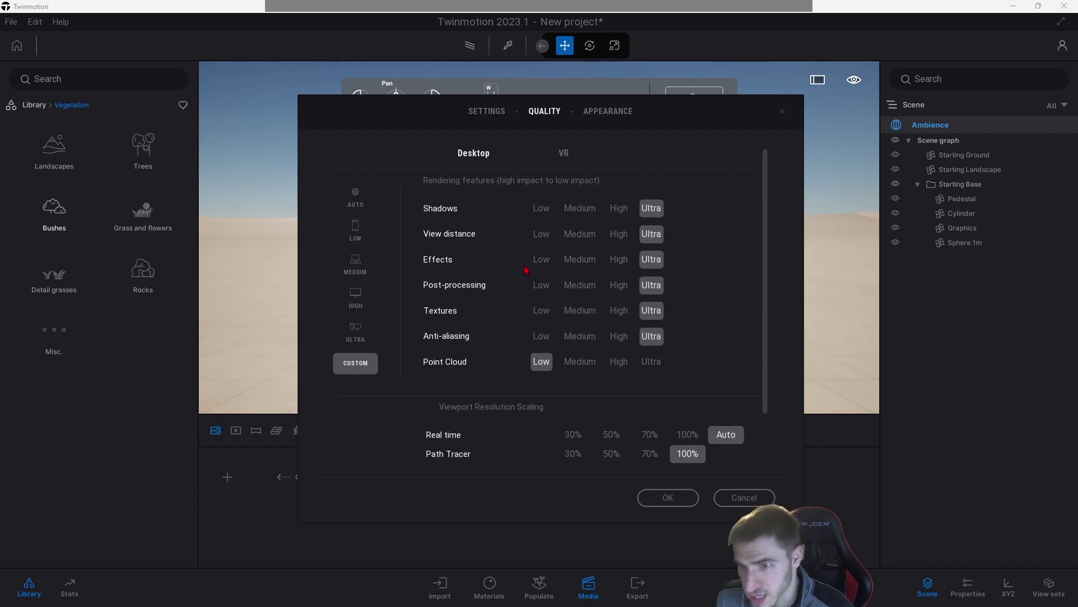
Step: Set the interface scale to 125% in the appearance preferences, and look into the Grass and flowers library category
left_click(592, 115)
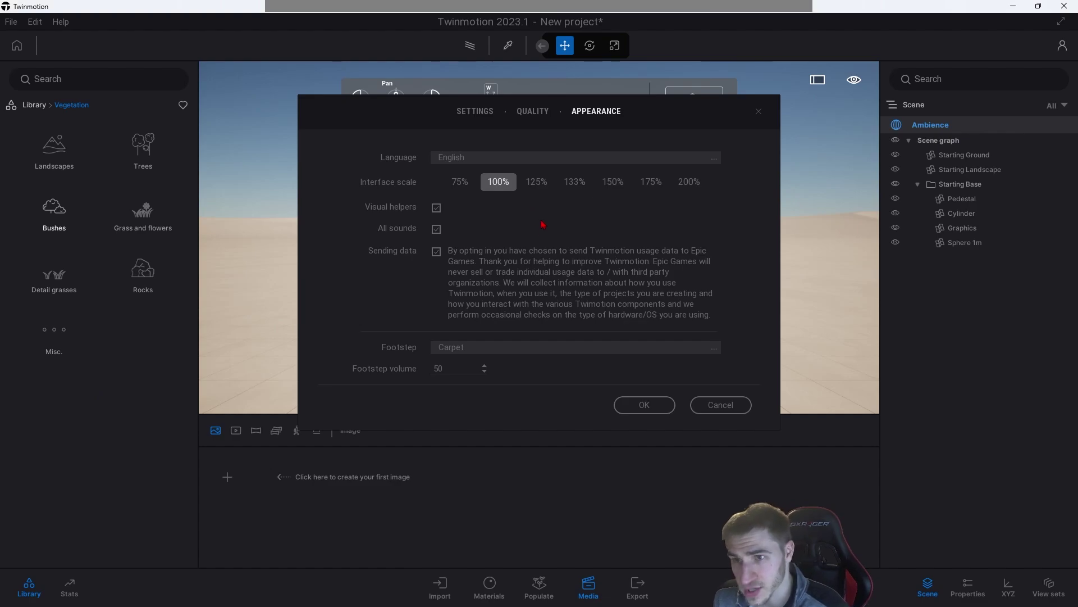
left_click(537, 181)
left_click(623, 409)
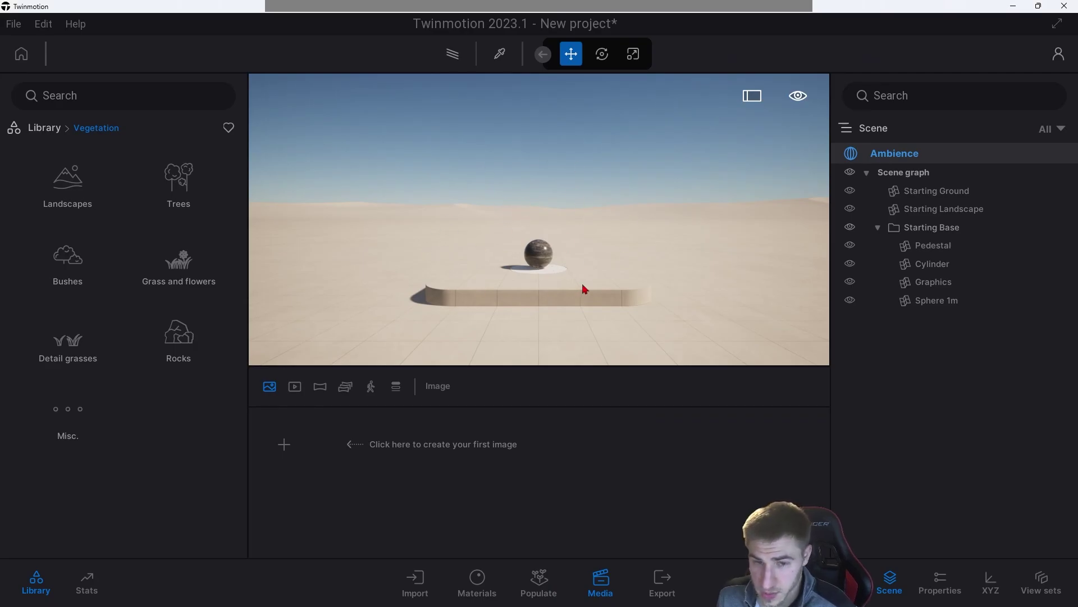
left_click(168, 284)
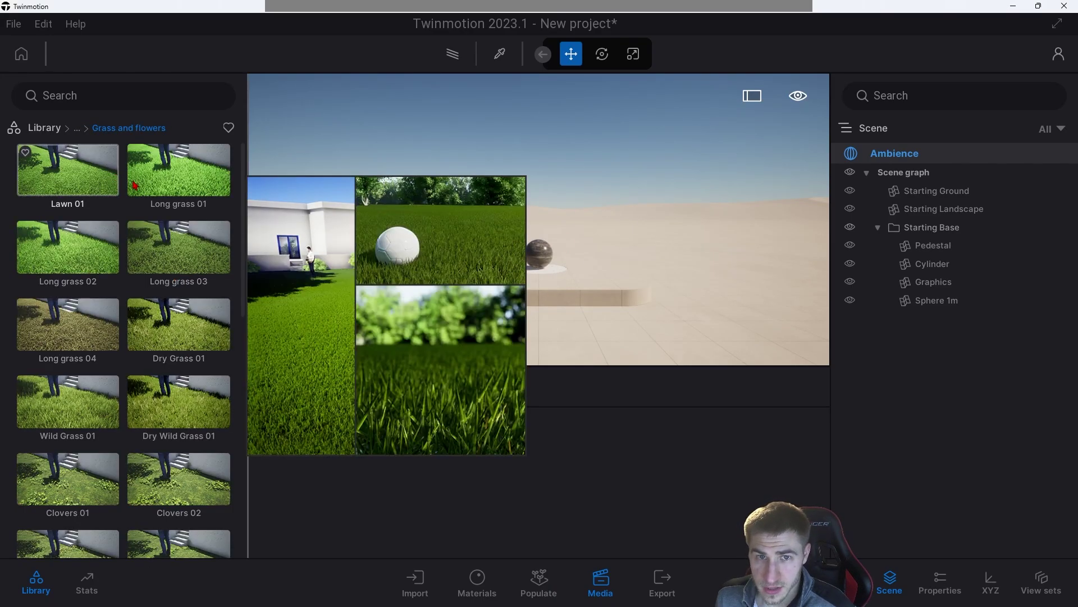
left_click(37, 127)
Step: Reopen the appearance preferences and set the interface scale to 75%
left_click(13, 23)
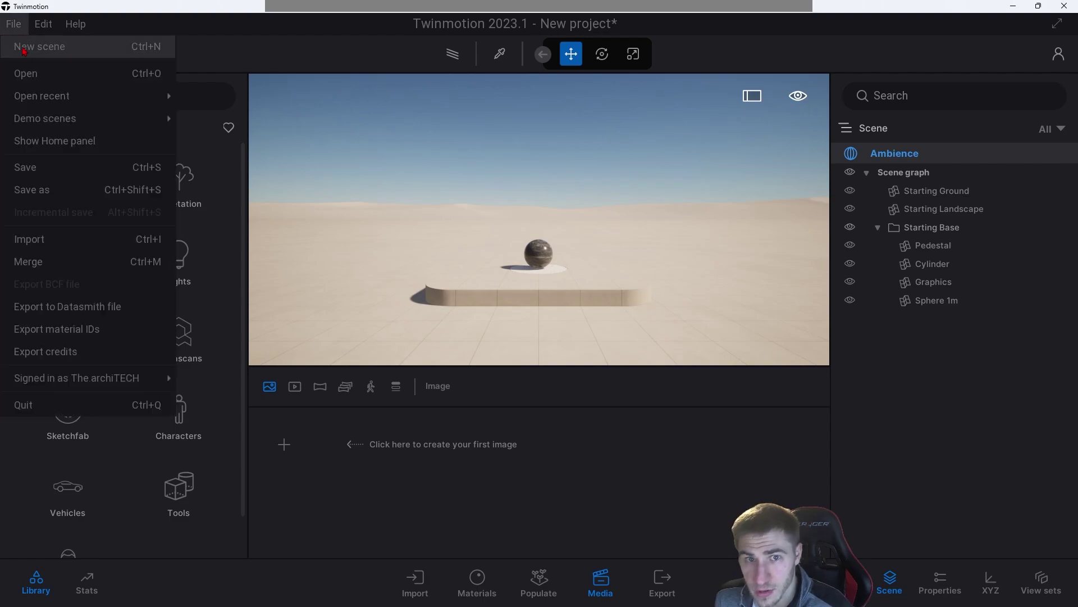
left_click(43, 24)
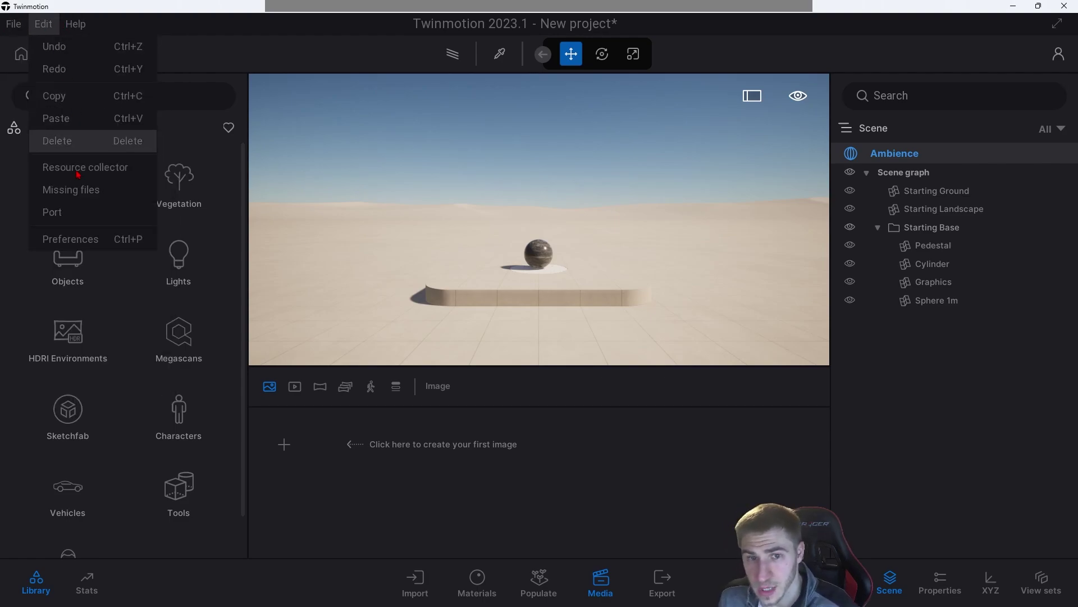
left_click(78, 235)
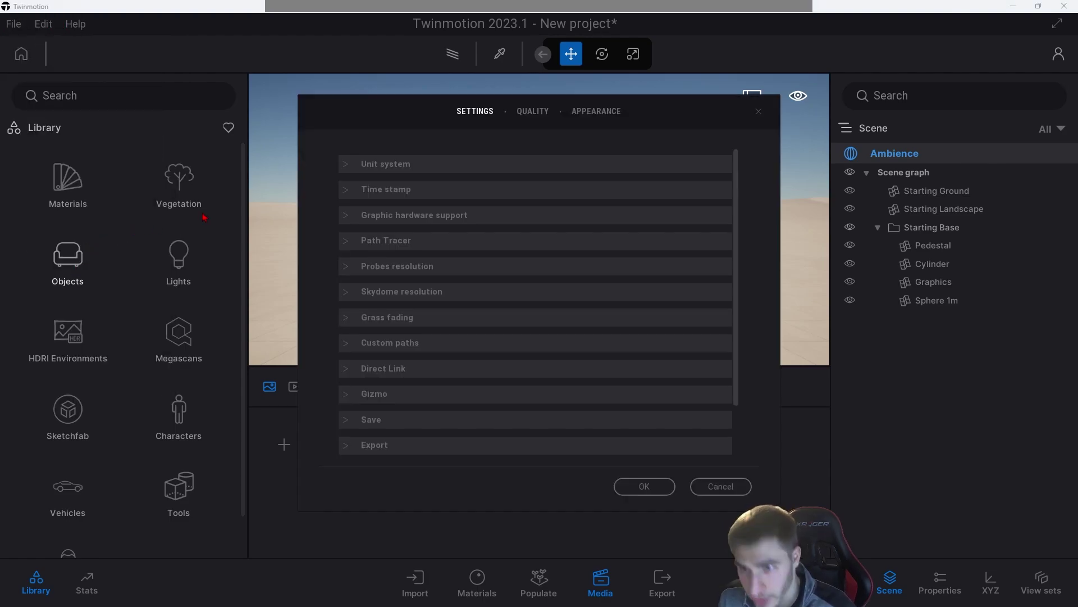
left_click(600, 111)
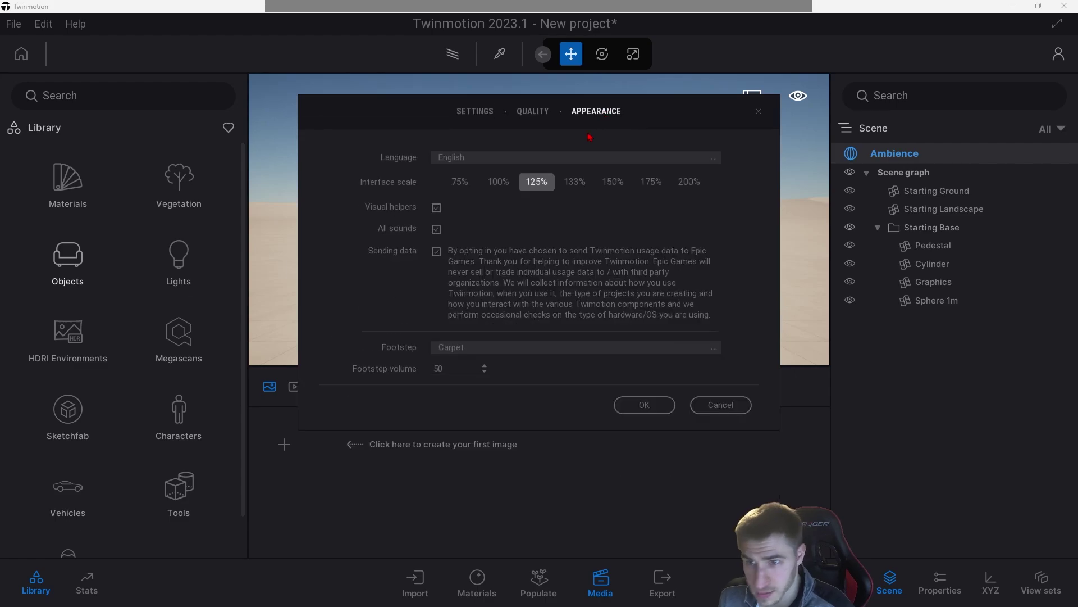
left_click(460, 187)
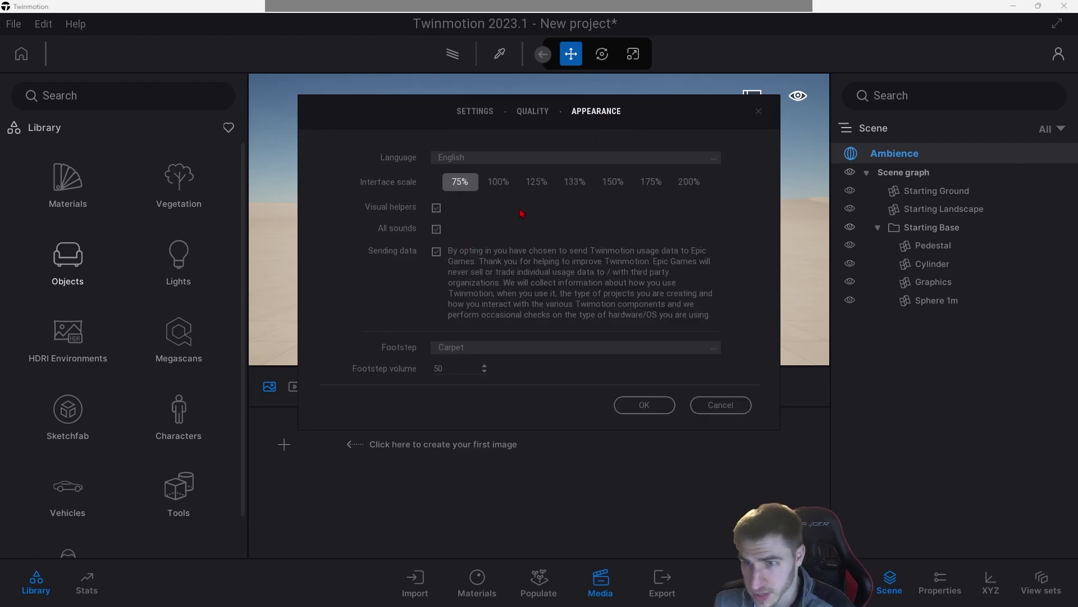
left_click(657, 410)
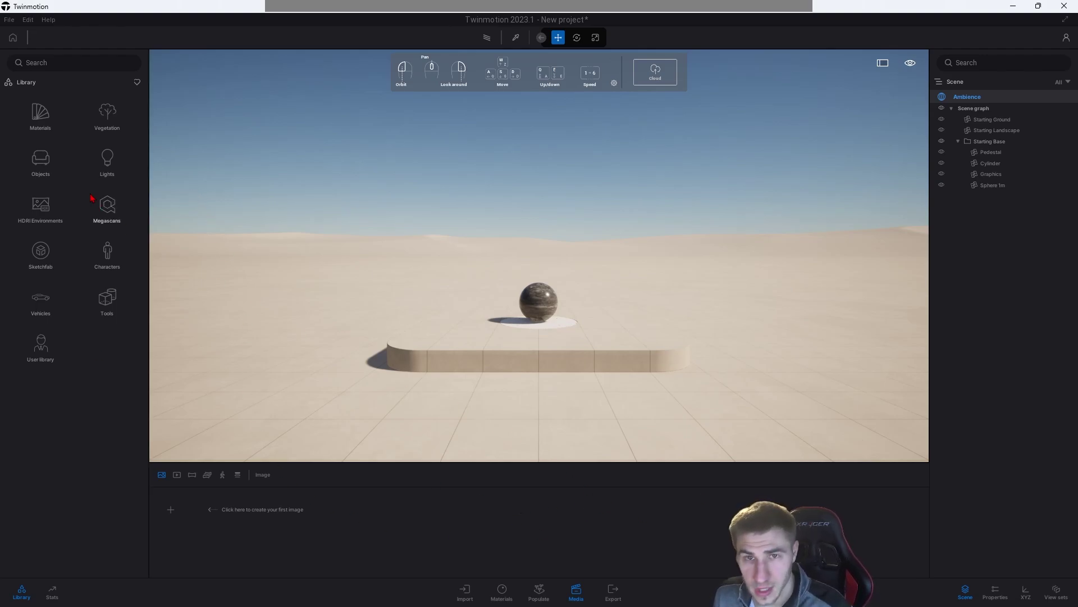
Step: Set the interface scale to 100% in the appearance preferences
key("alt+e")
key("Down")
key("Return")
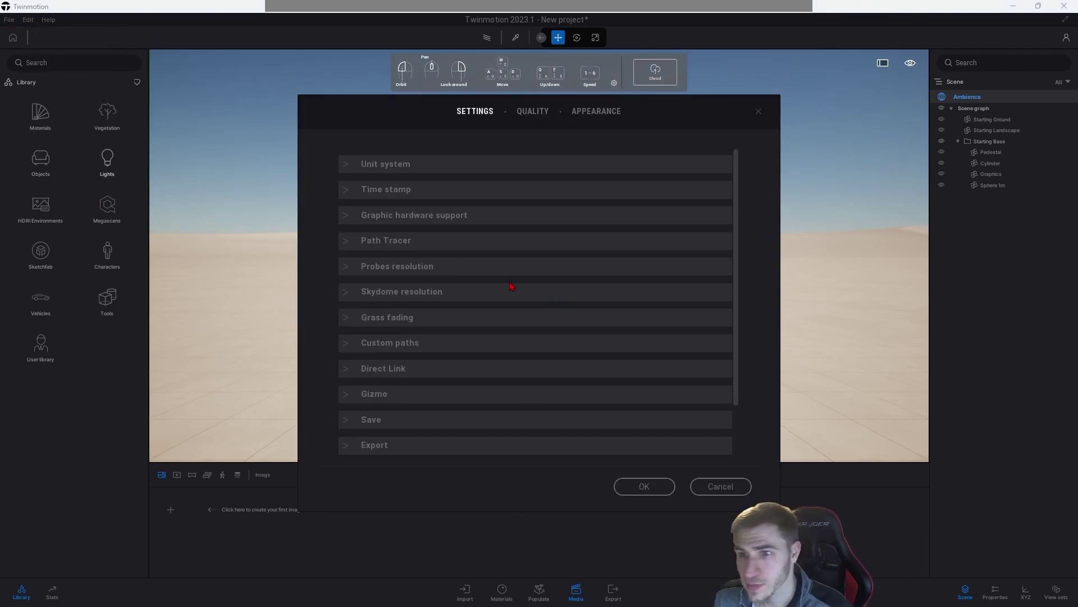
left_click(596, 116)
left_click(499, 182)
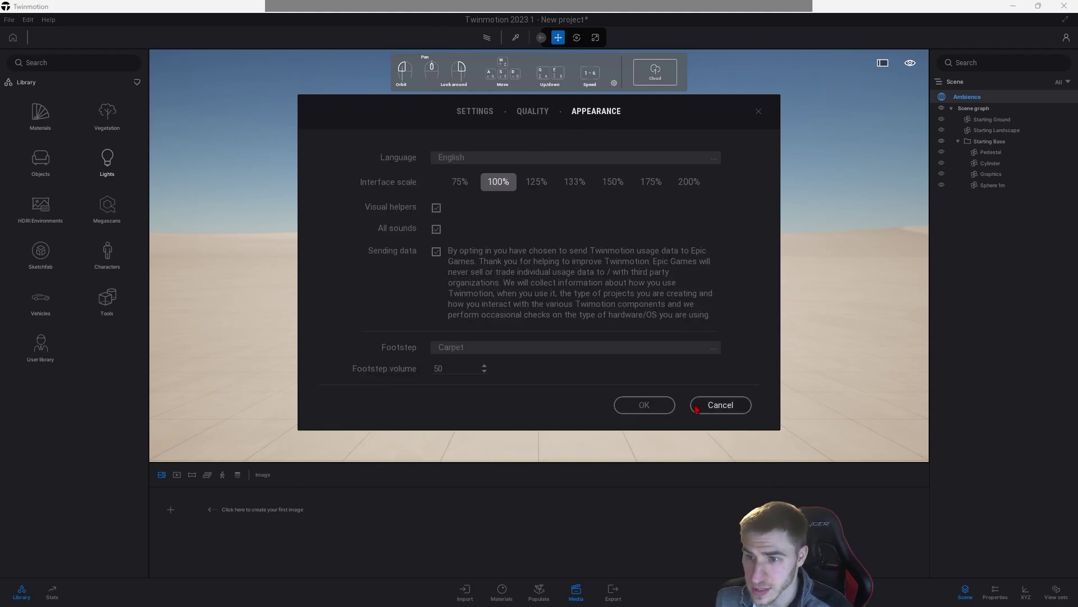
left_click(720, 405)
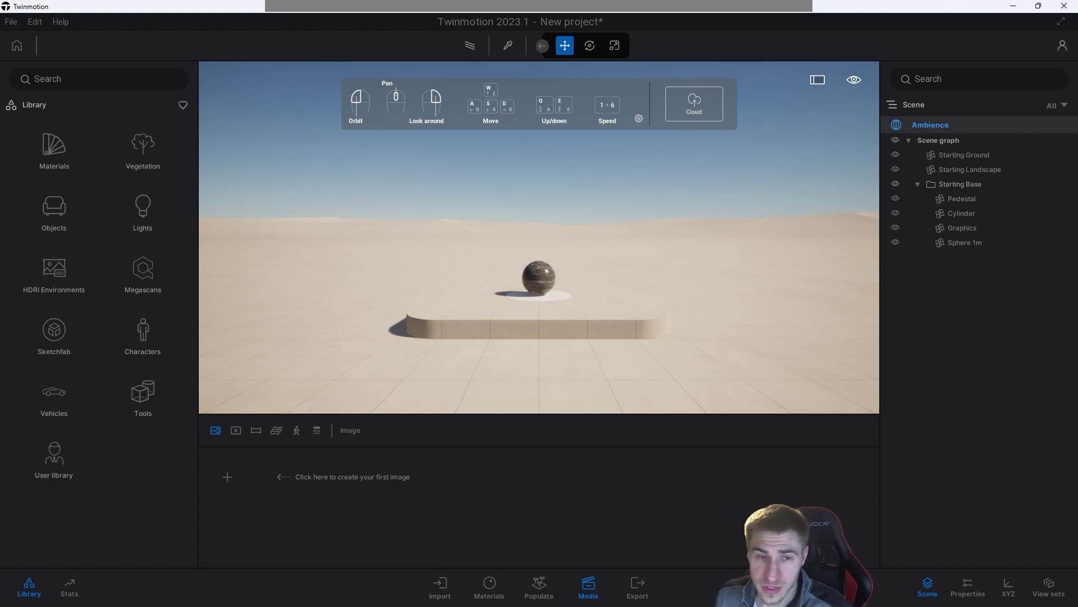
Step: Turn on the path tracer and examine the graphic hardware support options in the preferences
left_click(476, 47)
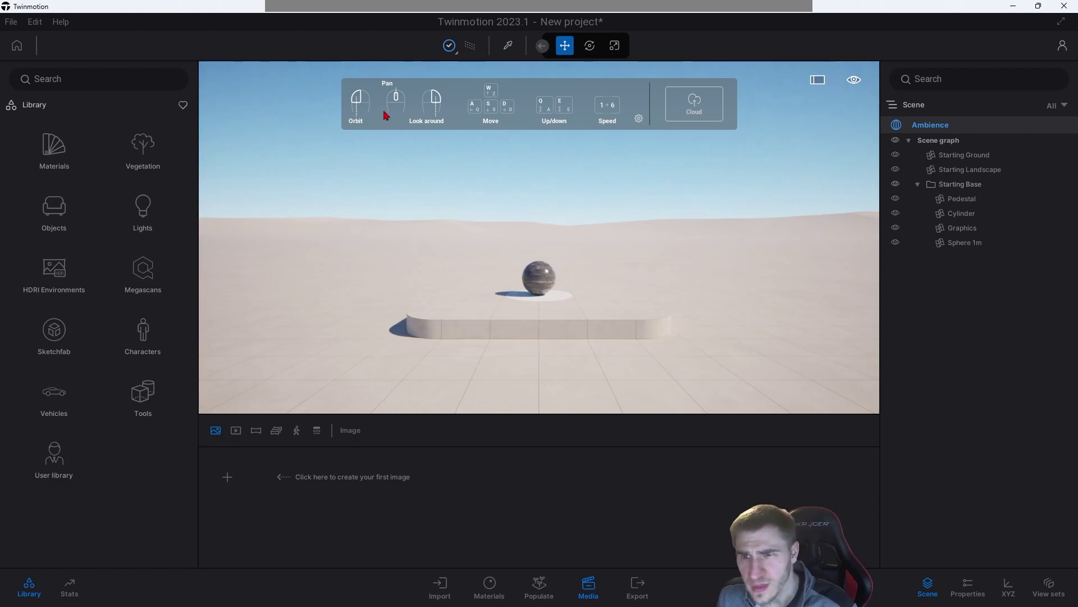
left_click(35, 22)
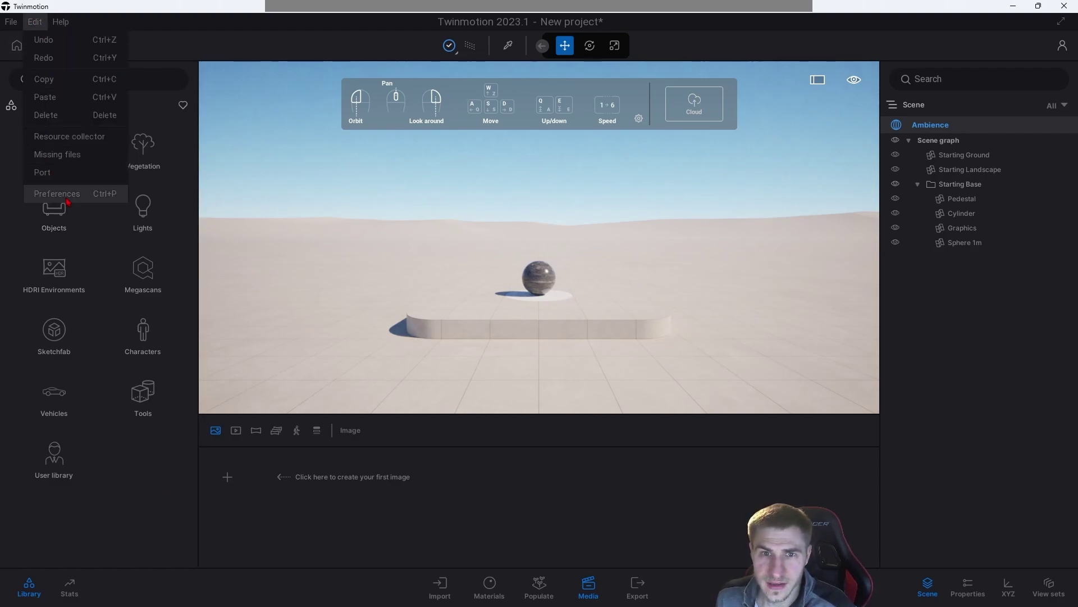
left_click(56, 194)
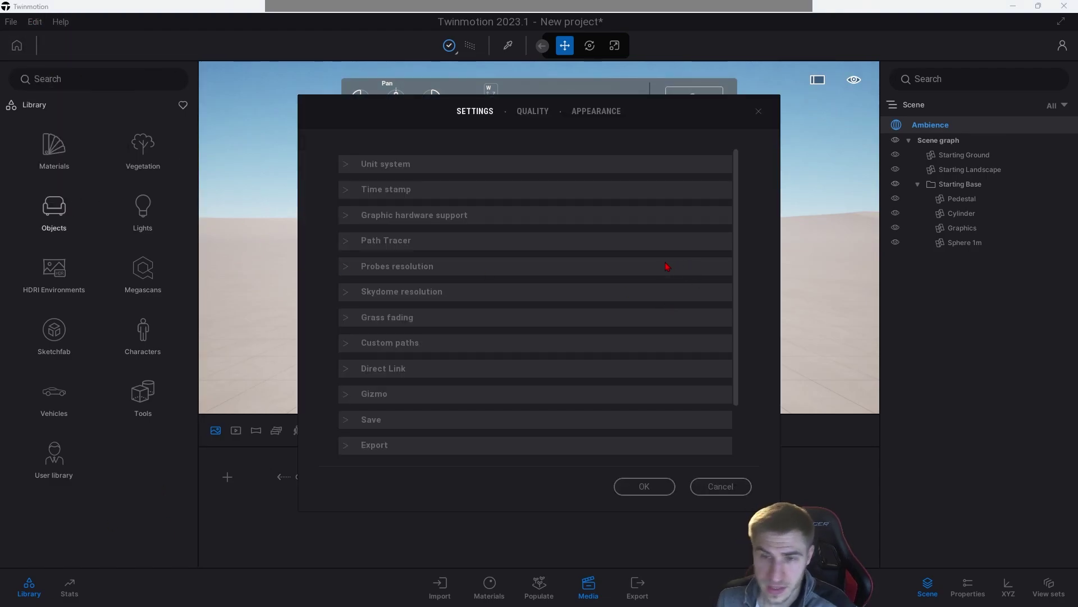
scroll(654, 261, "down", 2)
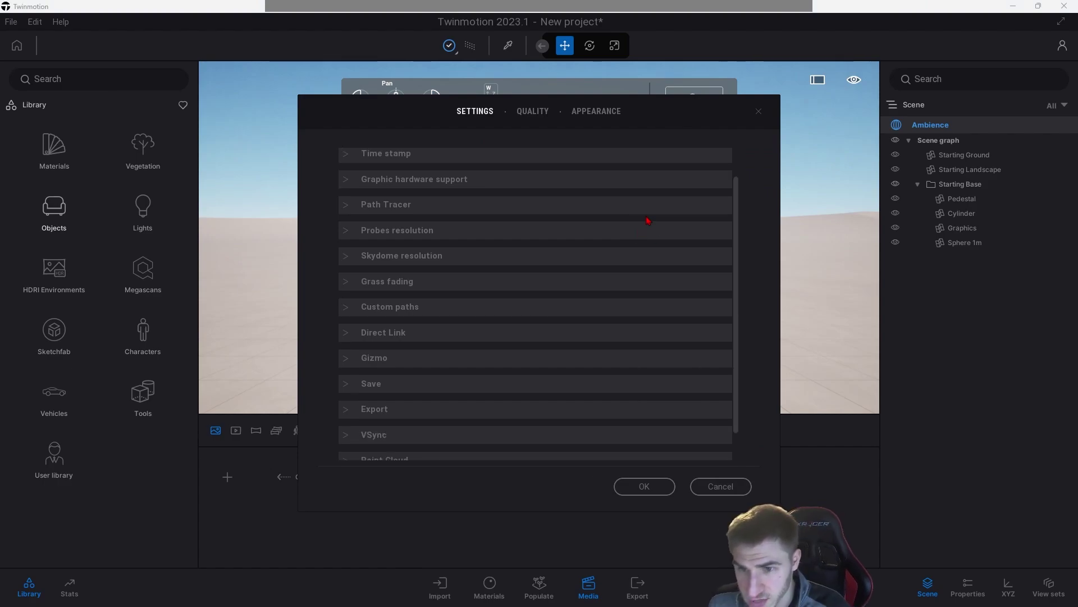
scroll(624, 219, "up", 3)
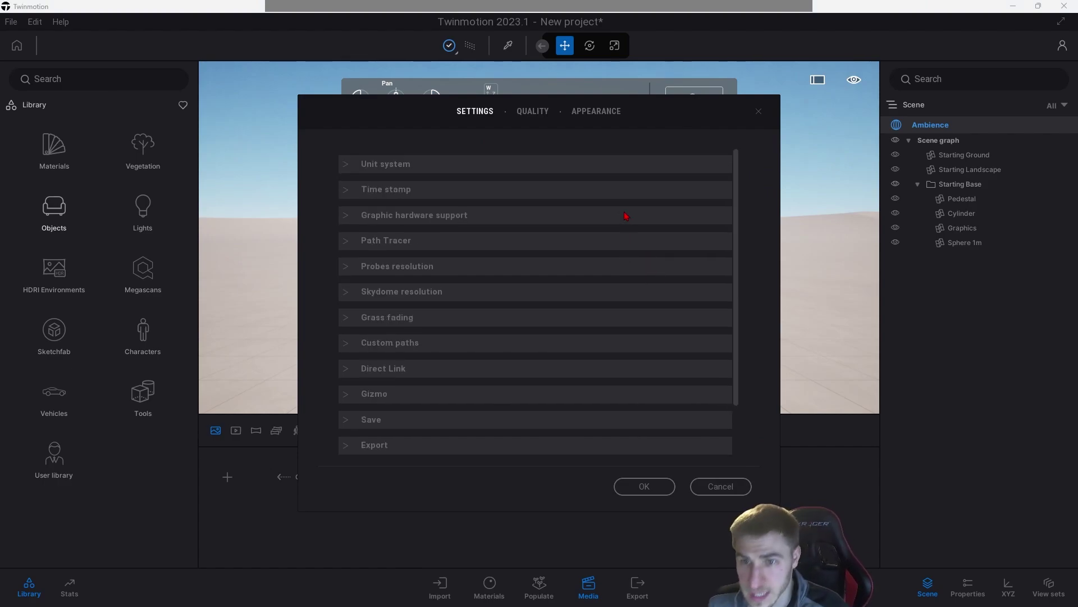
left_click(427, 217)
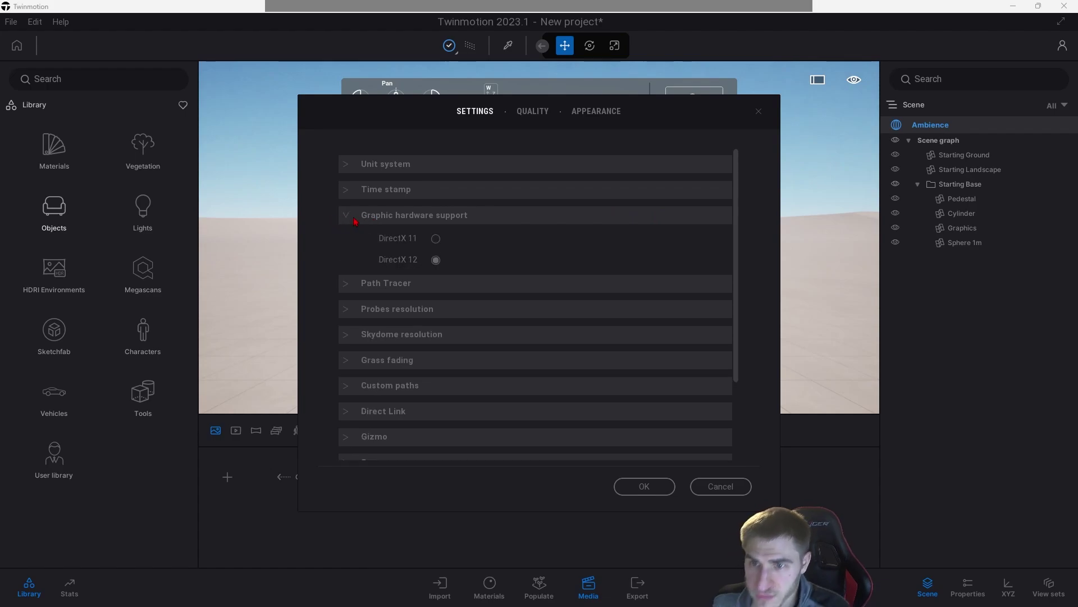
scroll(587, 233, "down", 4)
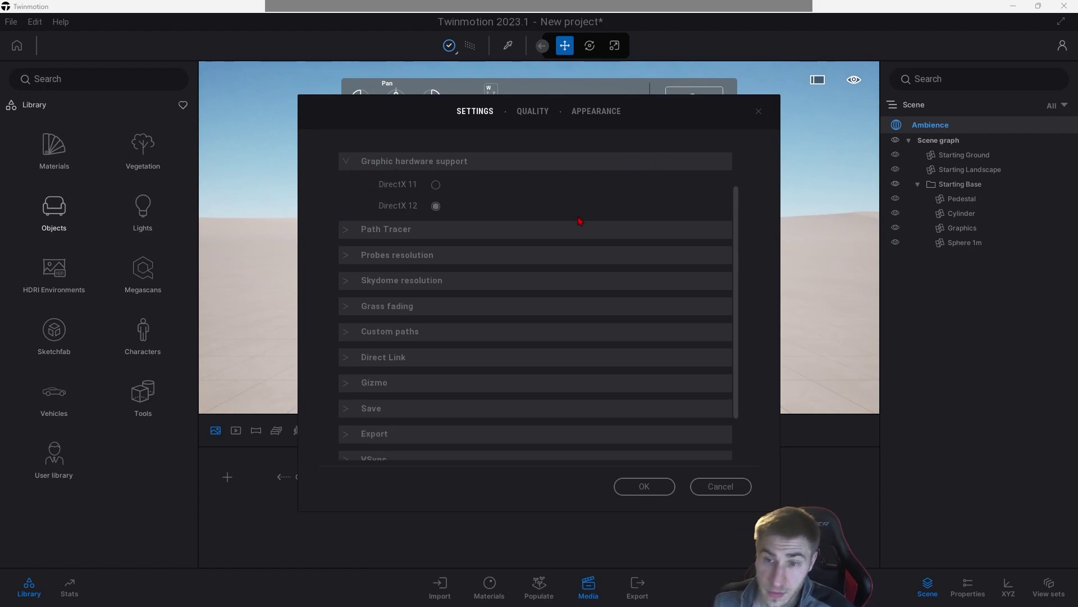
scroll(595, 232, "up", 4)
left_click(596, 224)
Step: Examine the Path Tracer multi-GPU option and sample presets in the preferences, and close them without changes
left_click(366, 242)
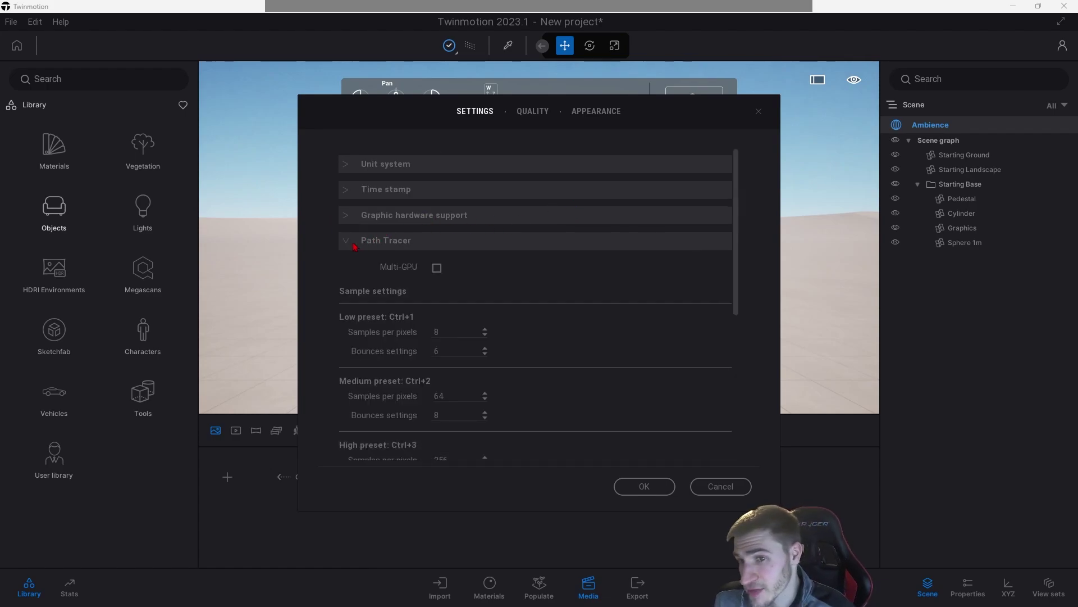
scroll(497, 244, "down", 1)
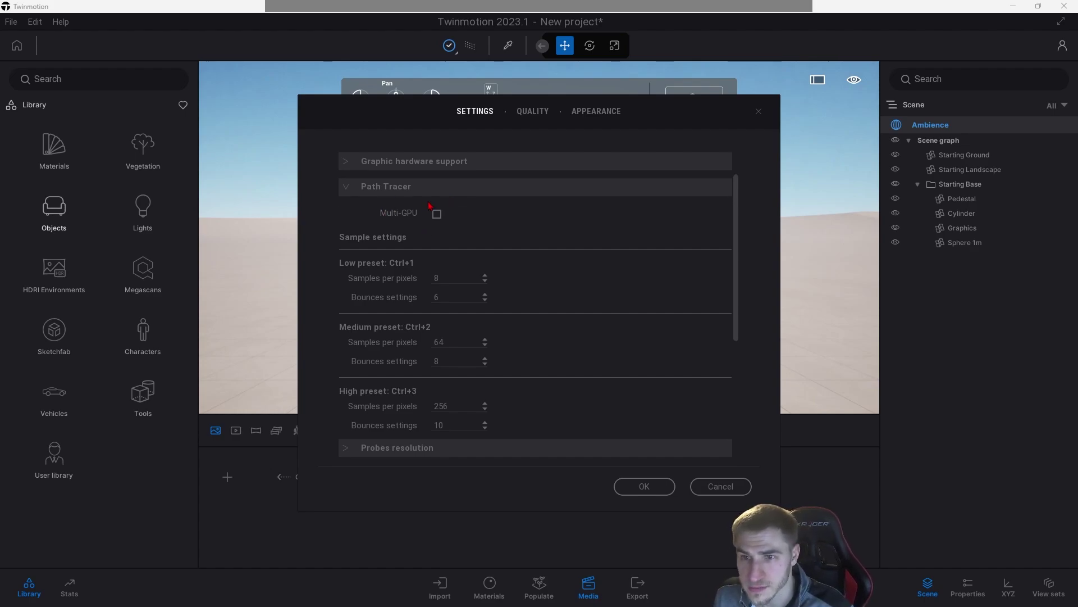
left_click(716, 485)
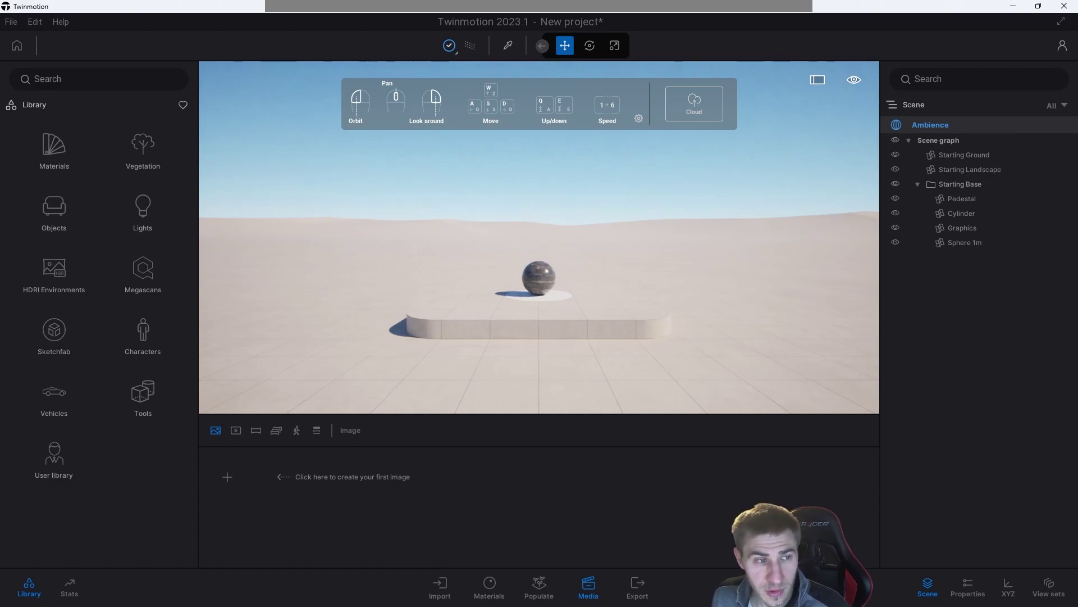
Step: Open the Export credits dialog to examine its CSV output option, and close it without saving
left_click(11, 23)
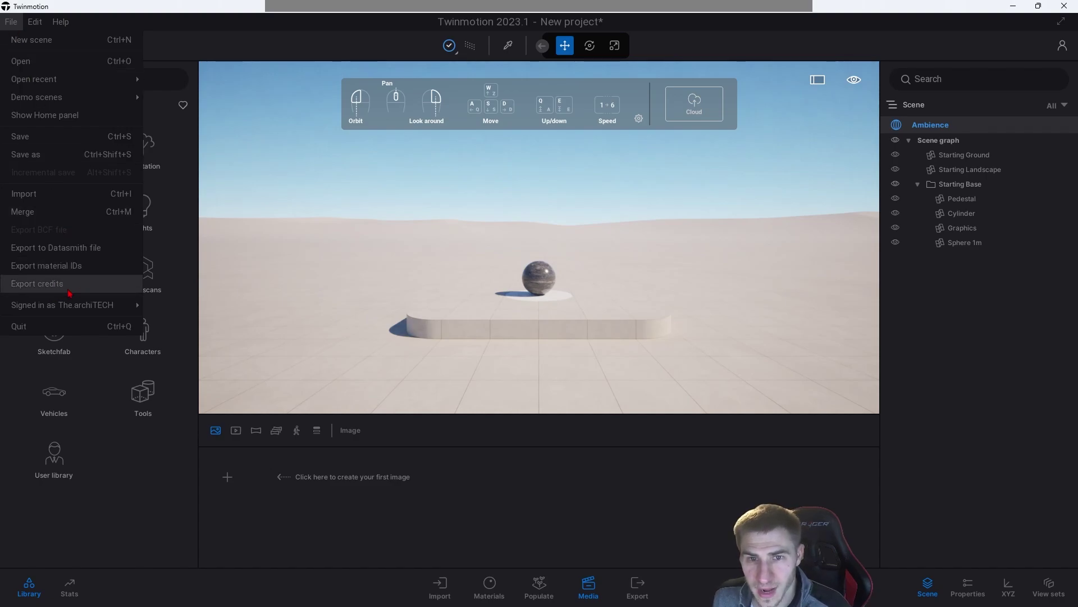
left_click(69, 290)
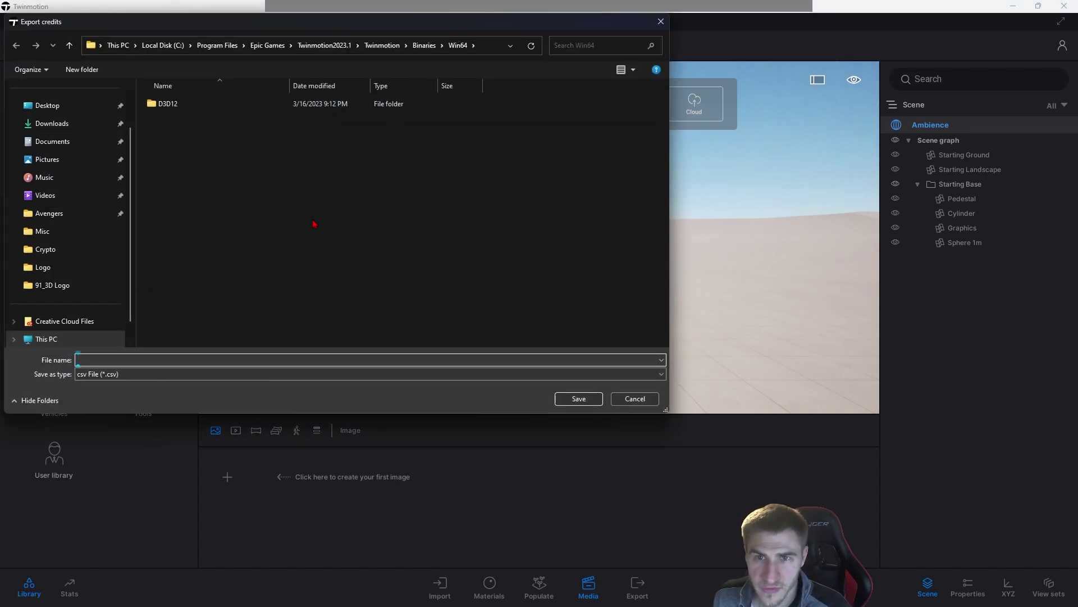
left_click(661, 22)
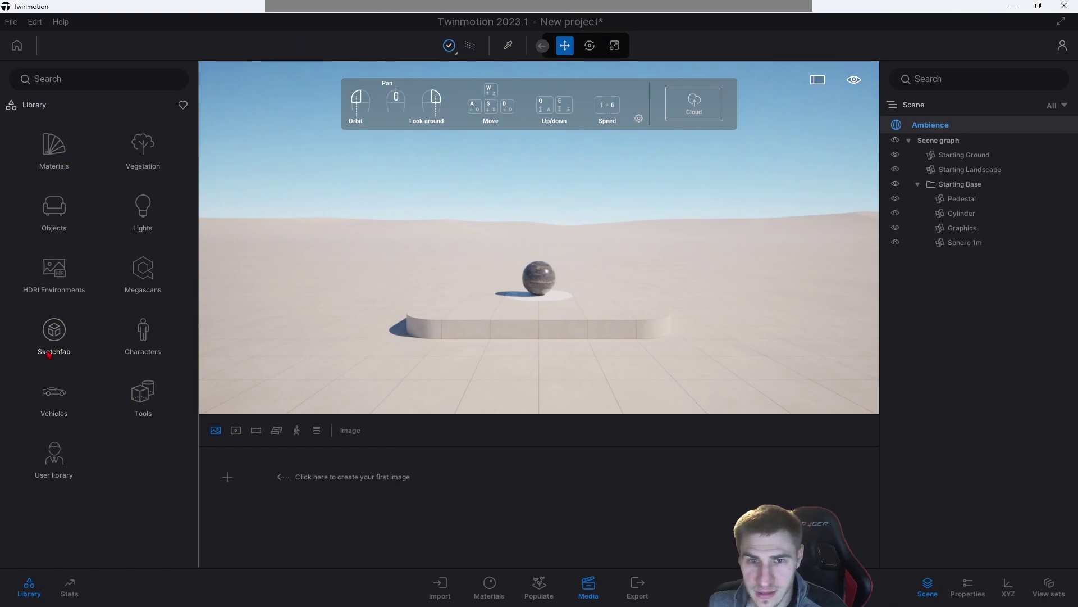
Step: Examine the Sketchfab categories in the library and the file export options, and return to the library's main categories
left_click(49, 351)
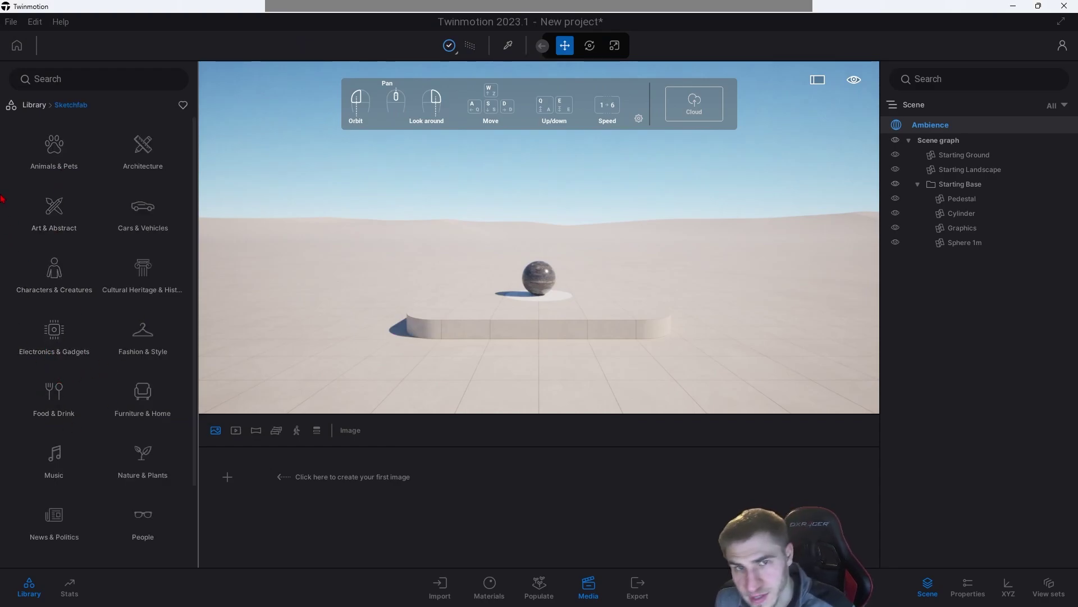
left_click(34, 105)
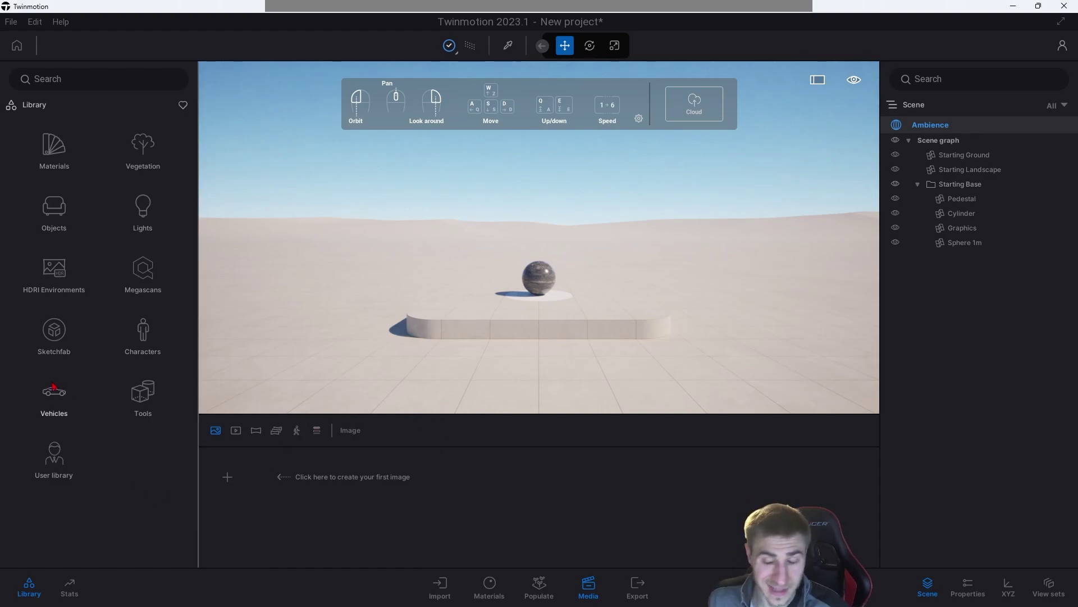
left_click(79, 349)
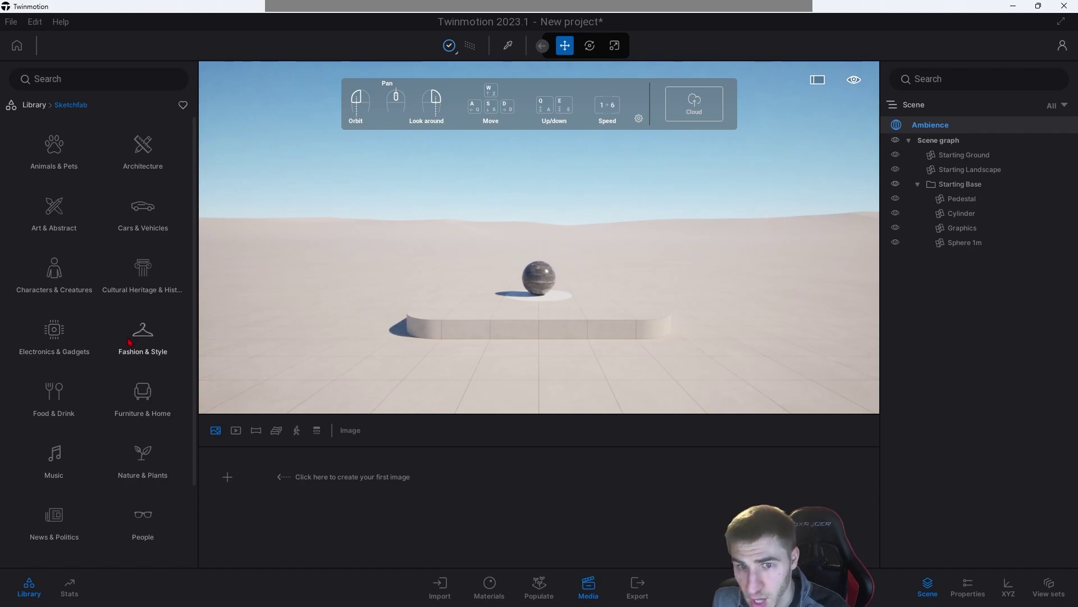
right_click(54, 275)
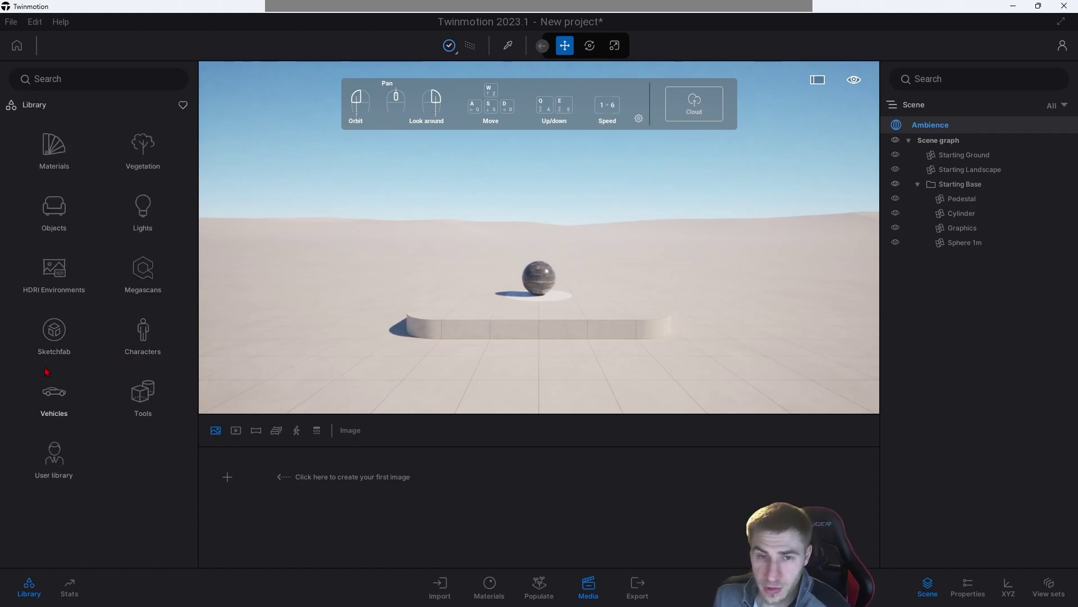
left_click(65, 342)
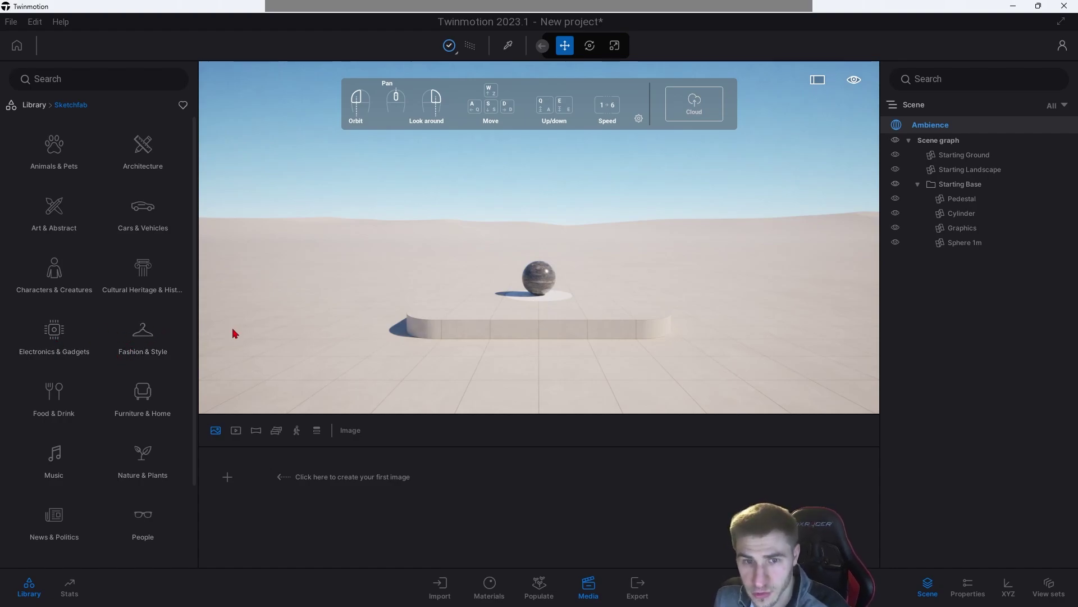
left_click(11, 21)
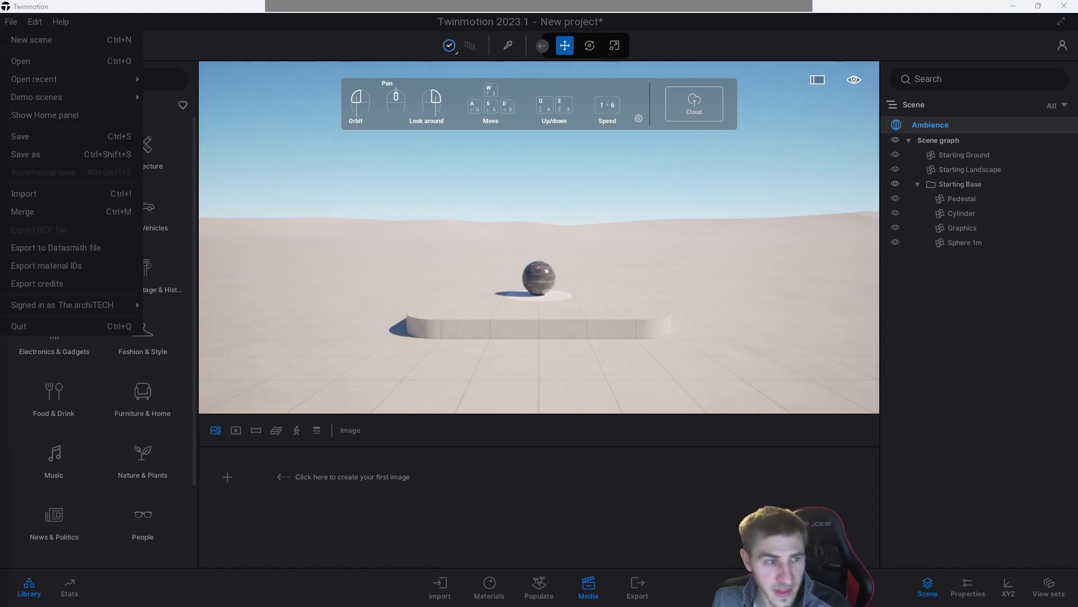
left_click(389, 538)
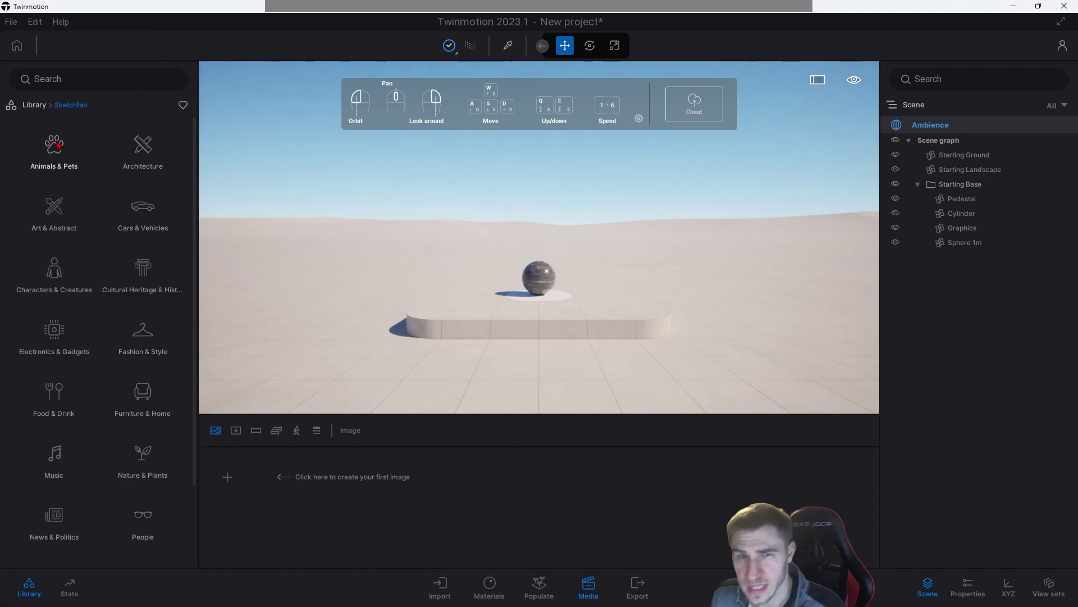
left_click(34, 104)
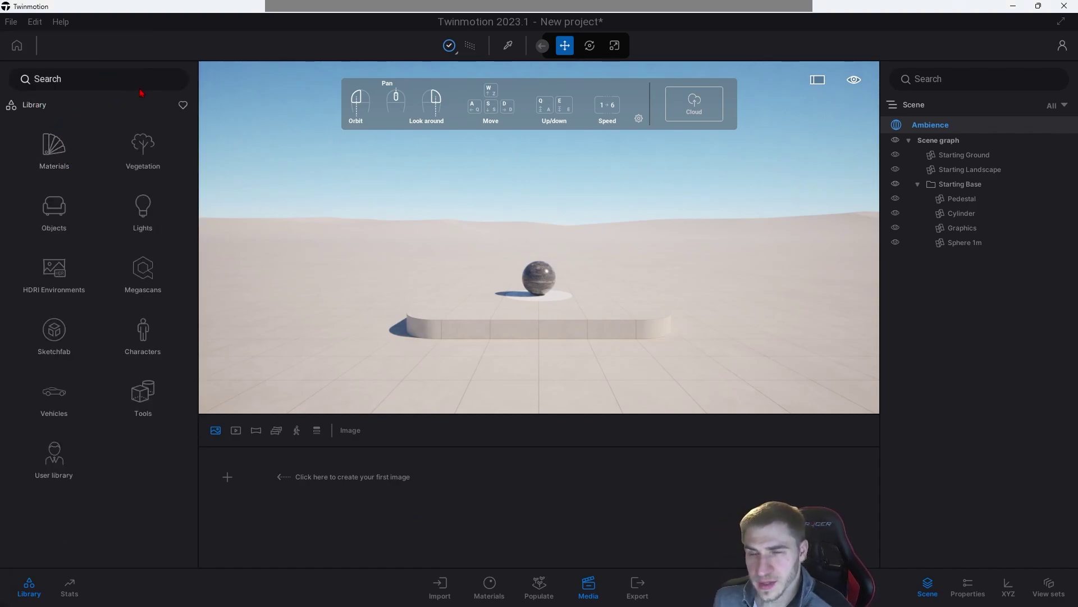
Step: Turn off the path tracer and examine the available commands for the Starting Base container in the scene graph
left_click(470, 44)
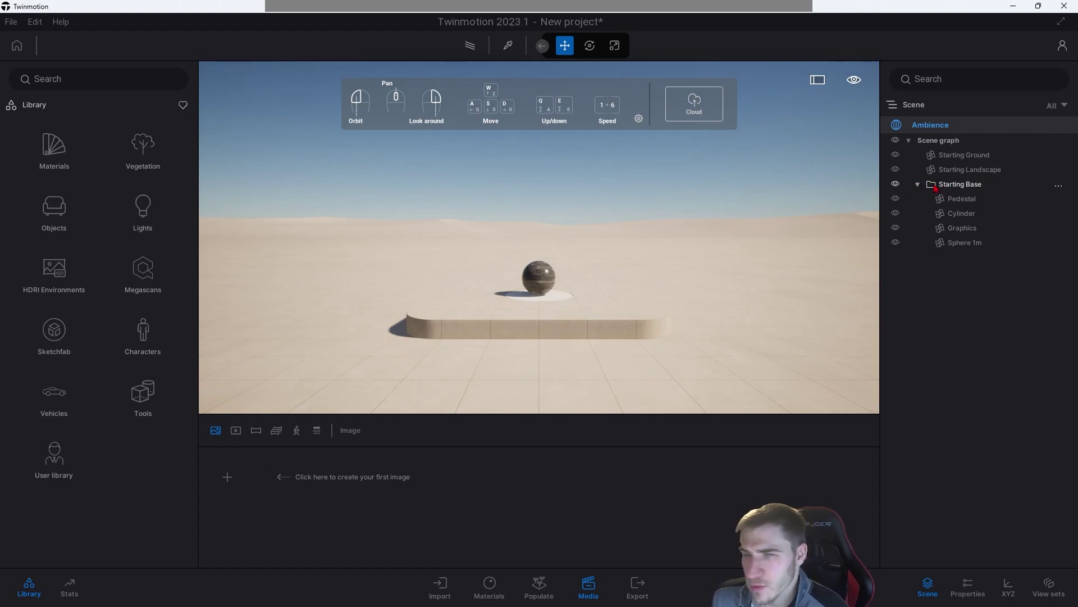
right_click(956, 189)
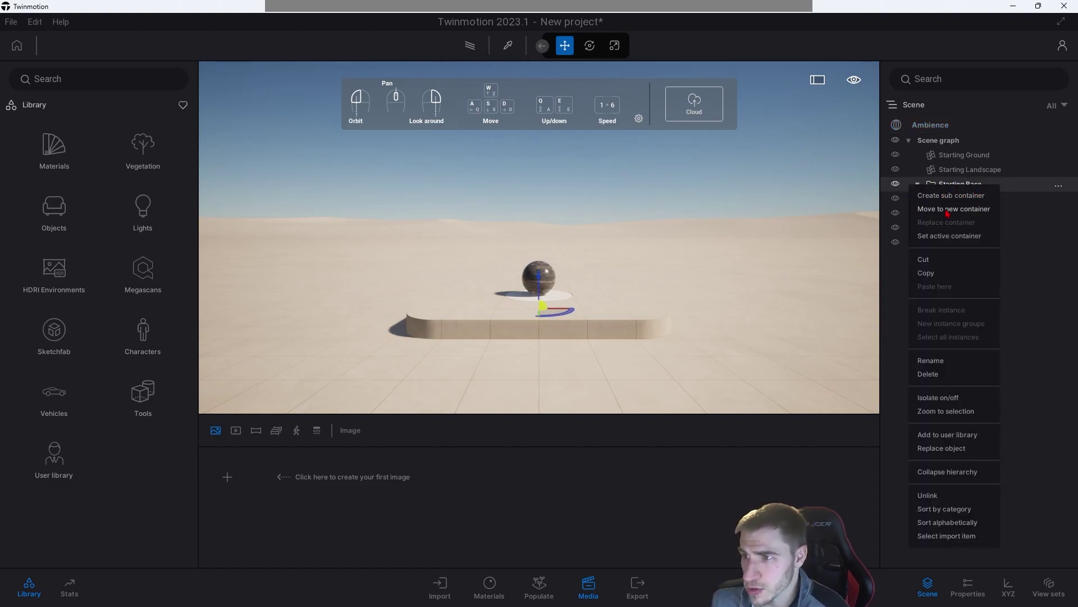
mouse_move(945, 210)
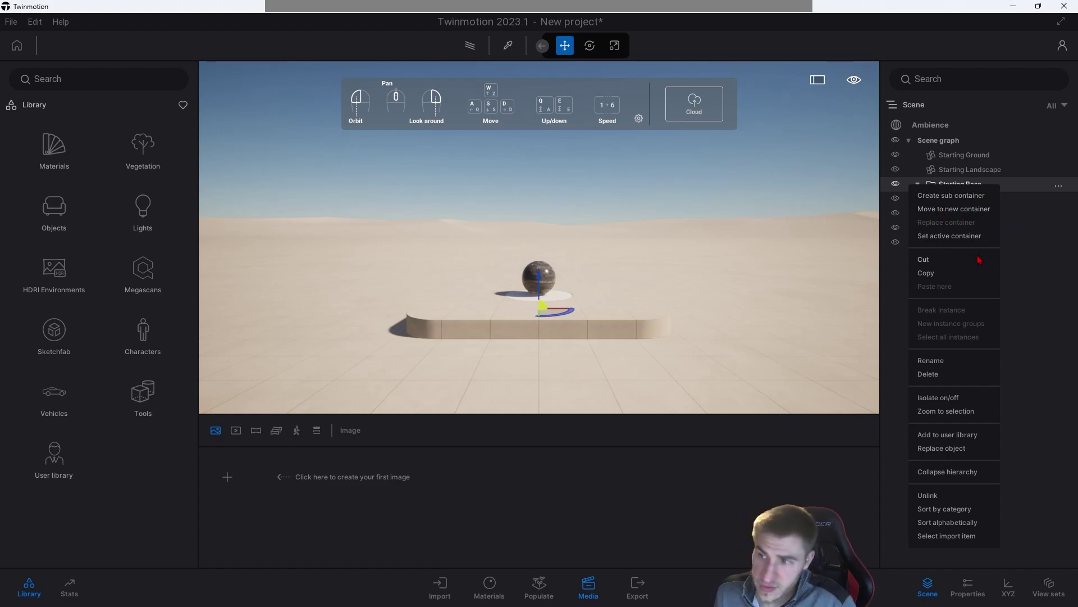
left_click(1054, 347)
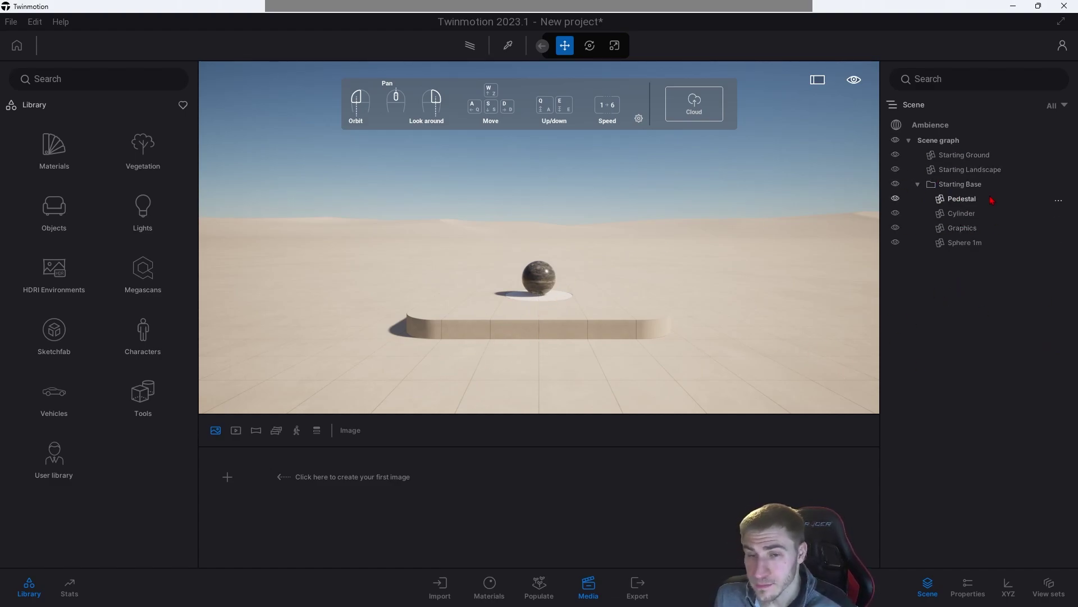
Step: Hide the navigation help in the viewport and cycle the gizmo on the Graphics object to Scale mode
left_click(960, 228)
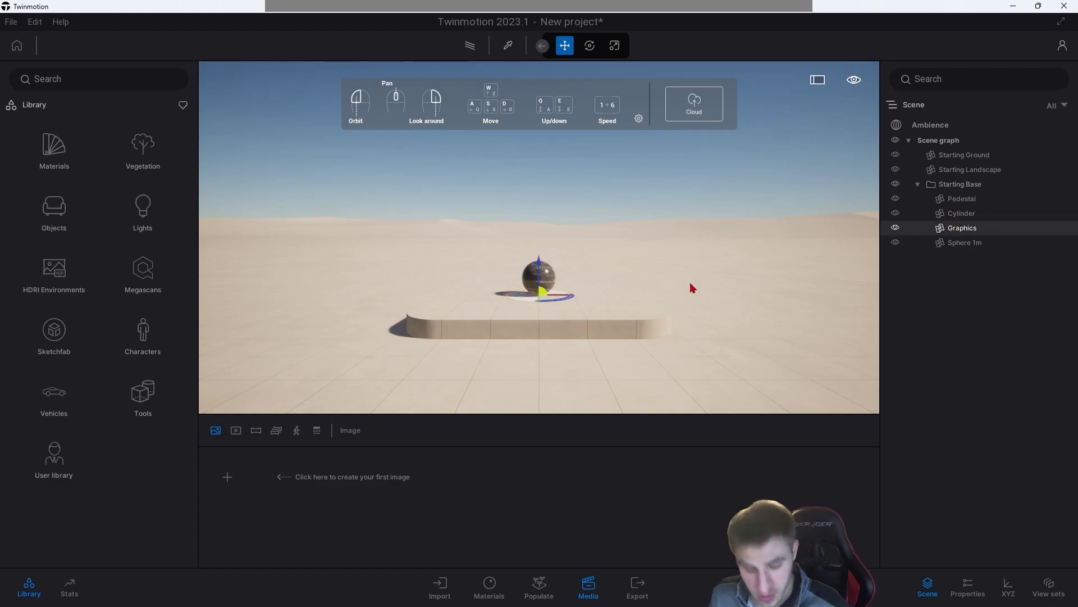
left_click(639, 119)
scroll(576, 258, "up", 5)
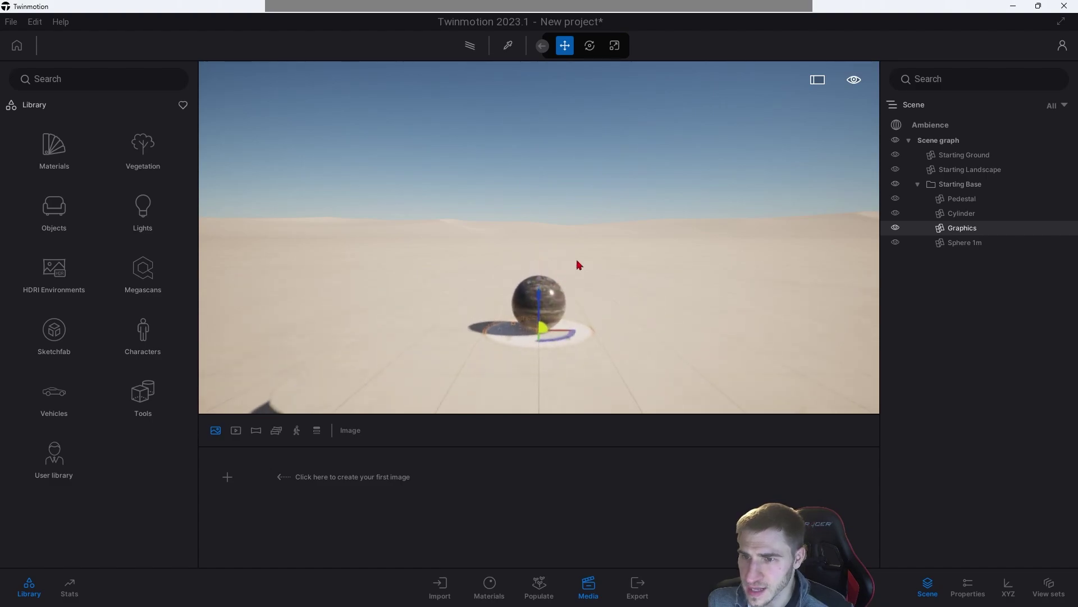
key("space")
key("space")
key("space")
key("space")
key("space")
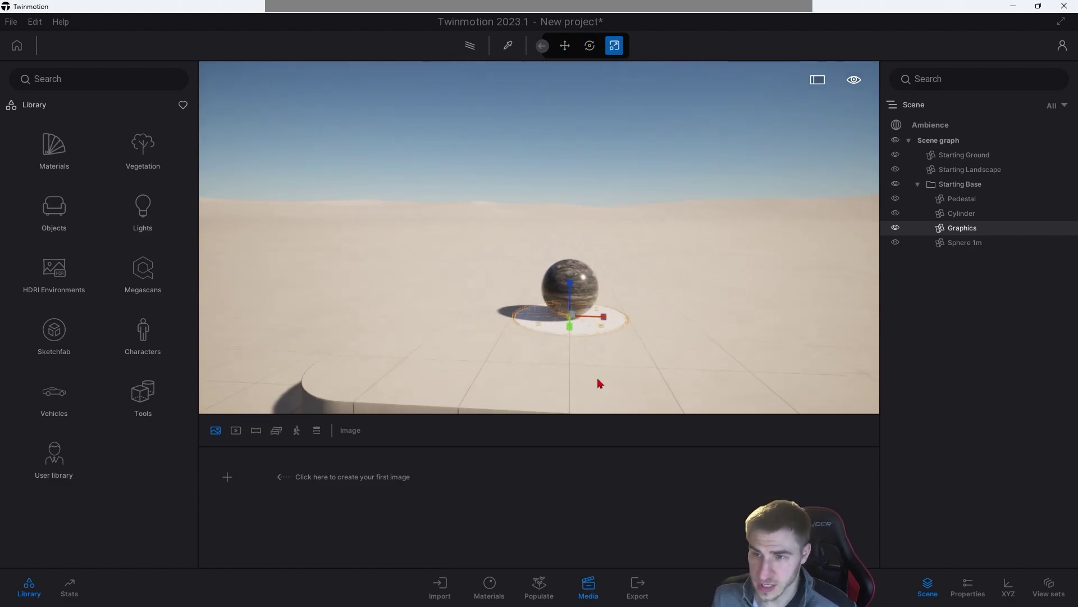
Step: Try scaling Sphere 1m with its vertical handle and undo the scaling
left_click(573, 293)
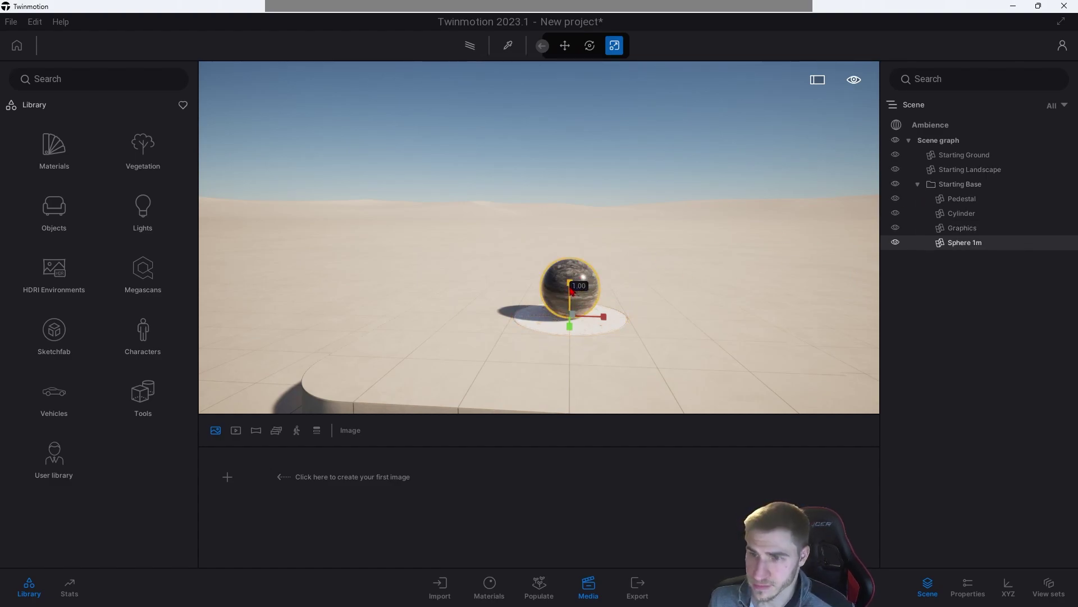
left_click_drag(573, 293, 623, 159)
key("ctrl+z")
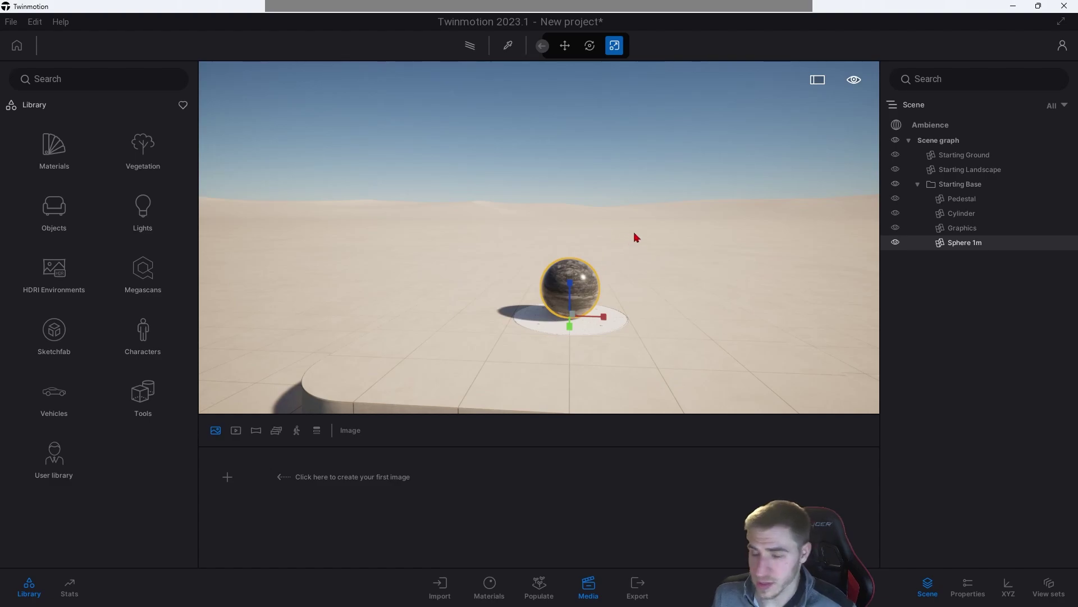
Step: Select the Starting Base container and each of its objects in turn to examine them in the viewport
left_click(960, 184)
scroll(607, 225, "down", 3)
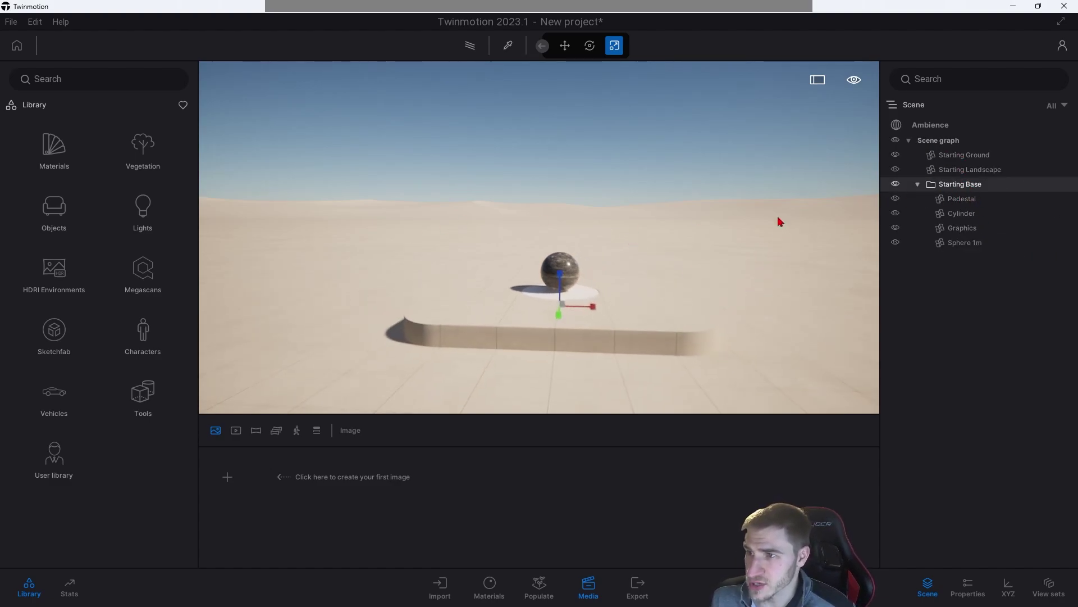
left_click(962, 200)
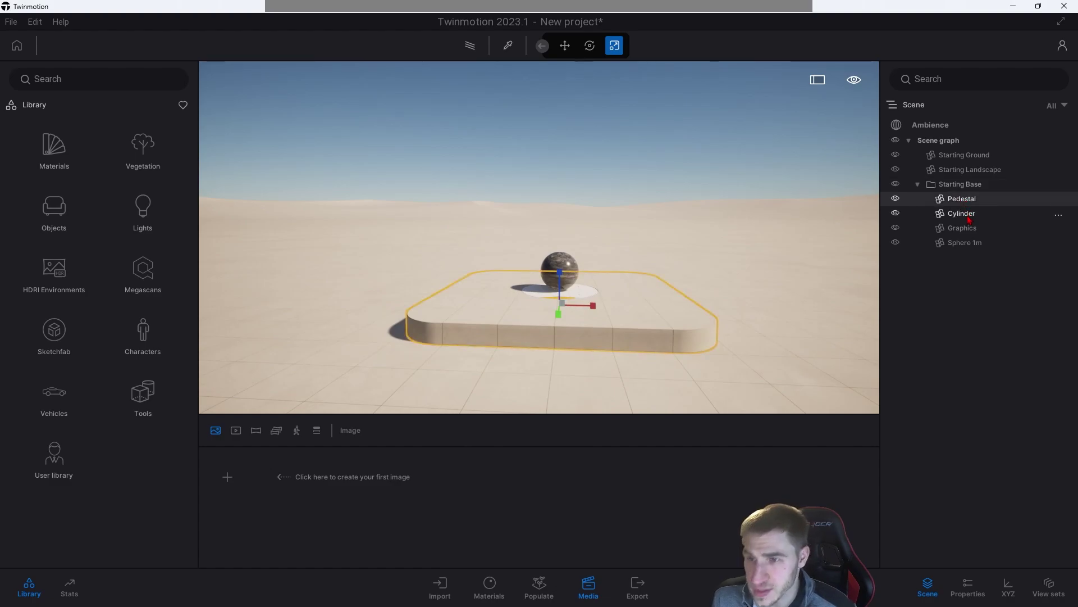
left_click(963, 213)
left_click(964, 228)
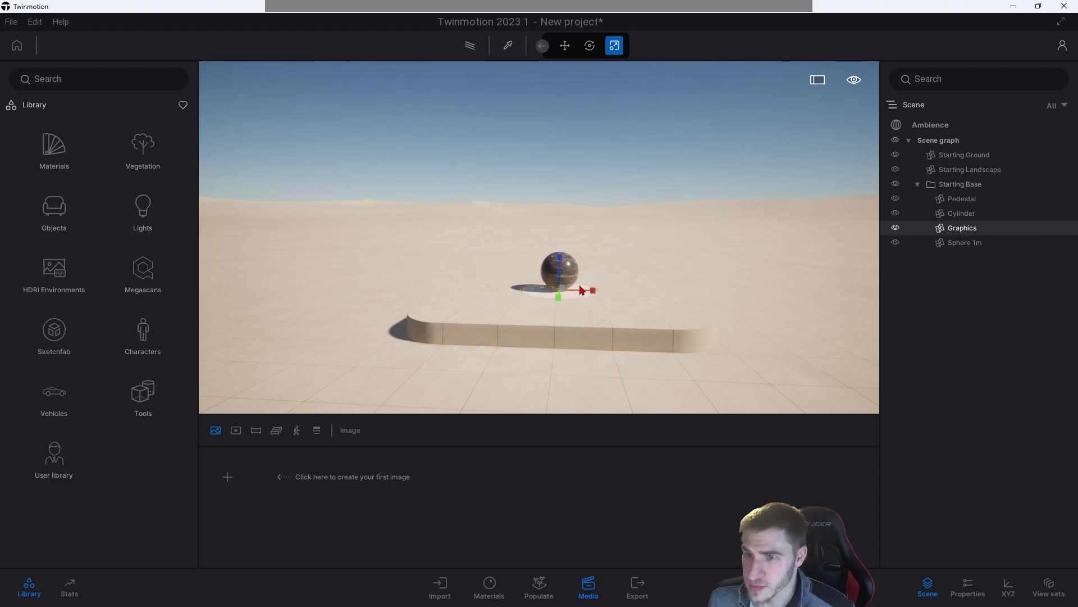
left_click(949, 245)
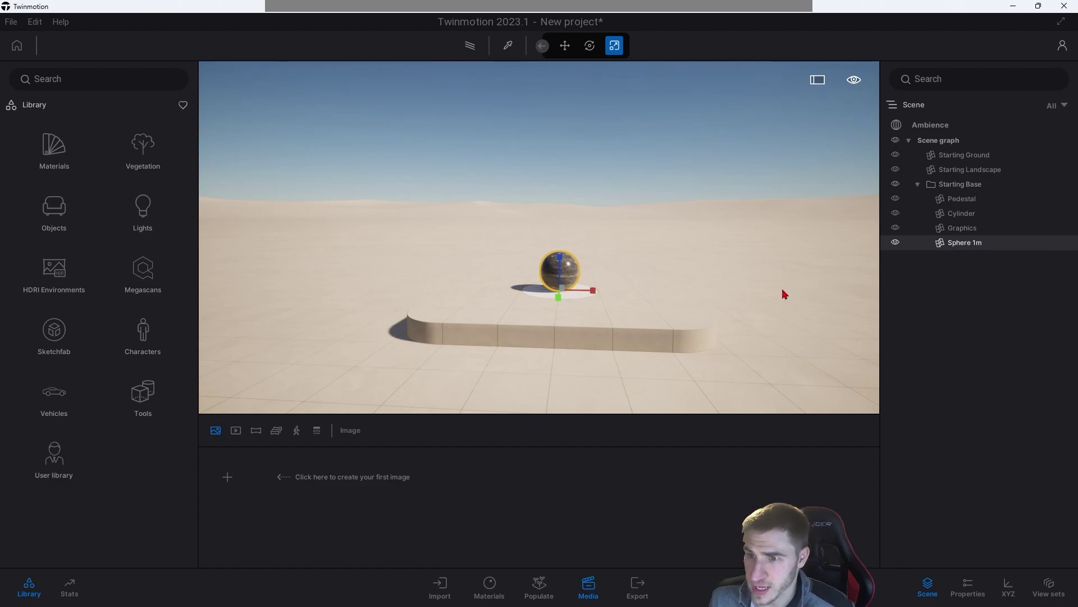
Step: Try scaling the Starting Base container and its Pedestal with the gizmo handles, and clear the selection
scroll(782, 288, "up", 3)
left_click(960, 185)
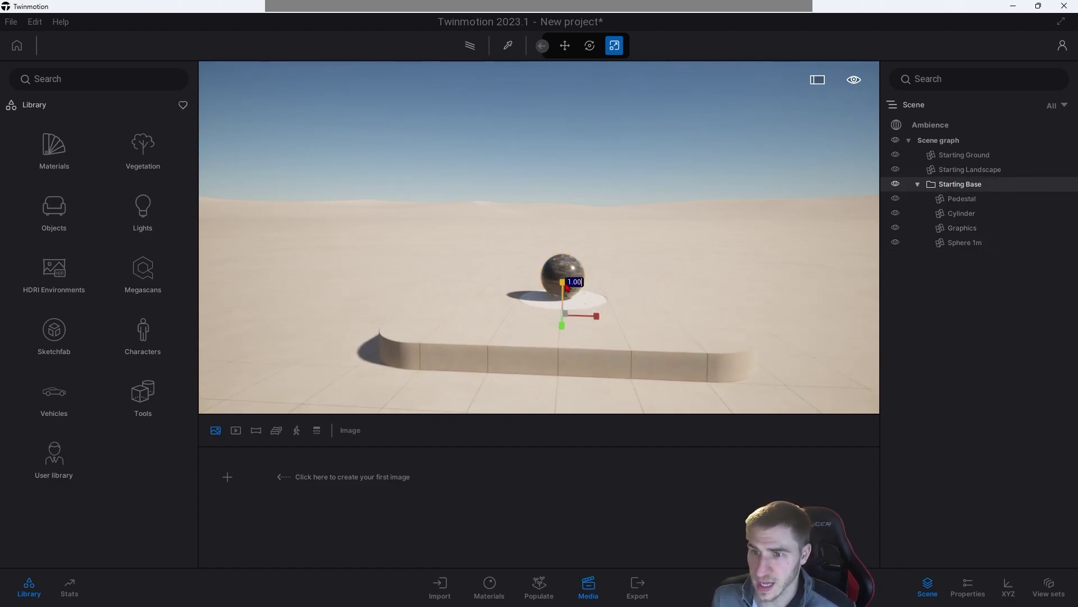
mouse_move(563, 281)
left_mouse_down()
mouse_move(592, 197)
mouse_move(591, 278)
mouse_move(578, 273)
left_mouse_up()
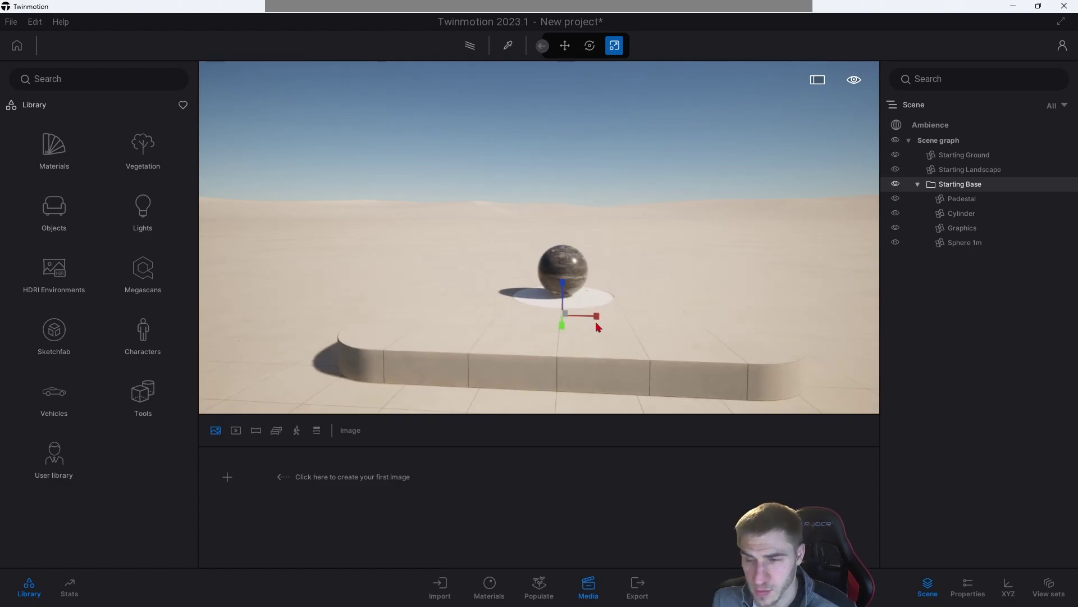
left_click_drag(596, 317, 632, 321)
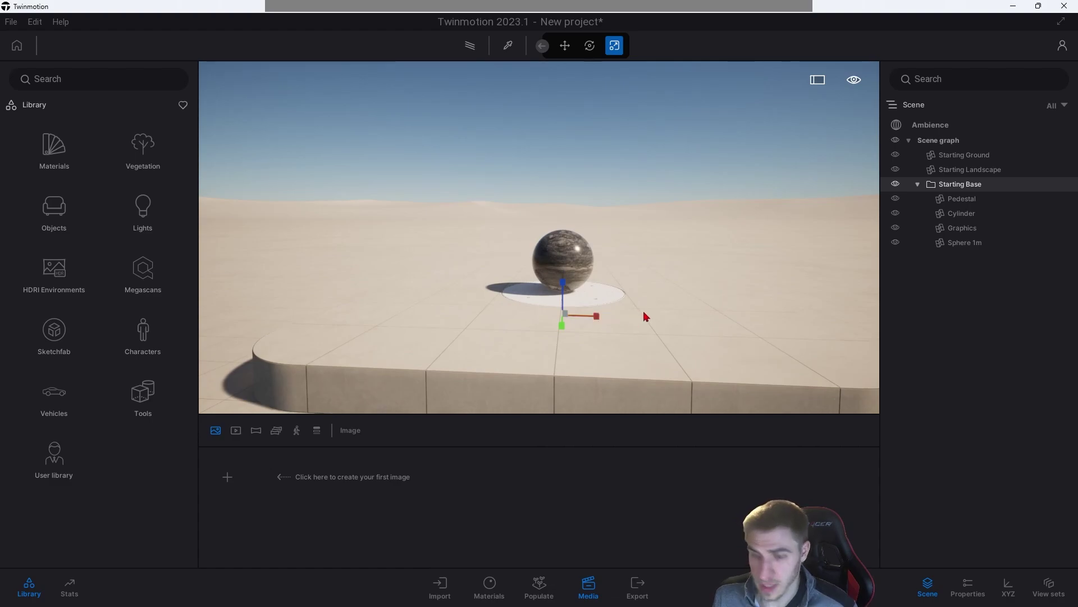
left_click(606, 328)
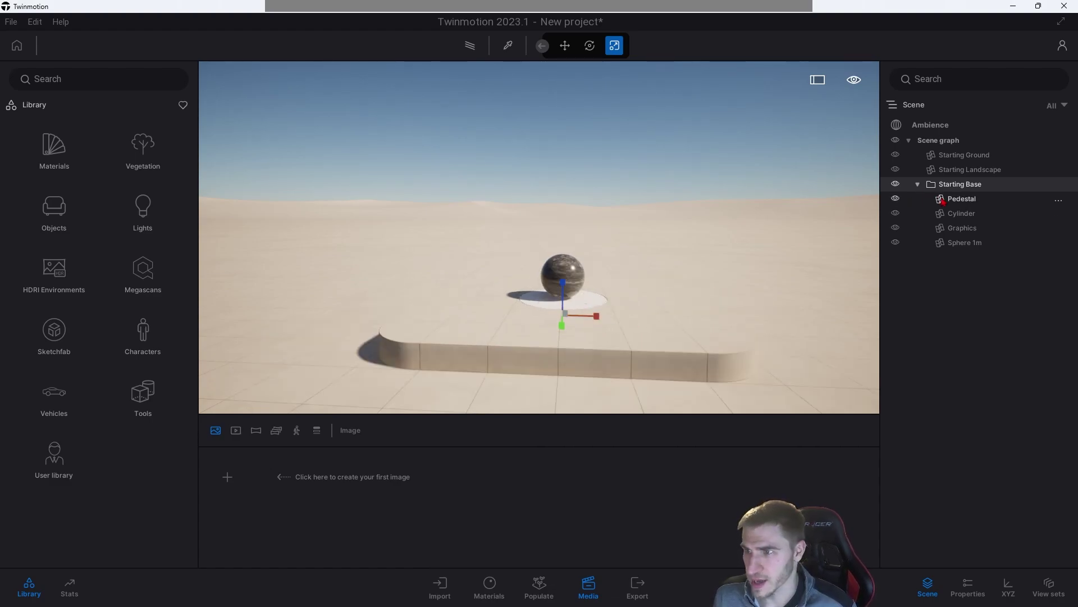
mouse_move(568, 285)
left_mouse_down()
mouse_move(570, 162)
mouse_move(571, 266)
left_mouse_up()
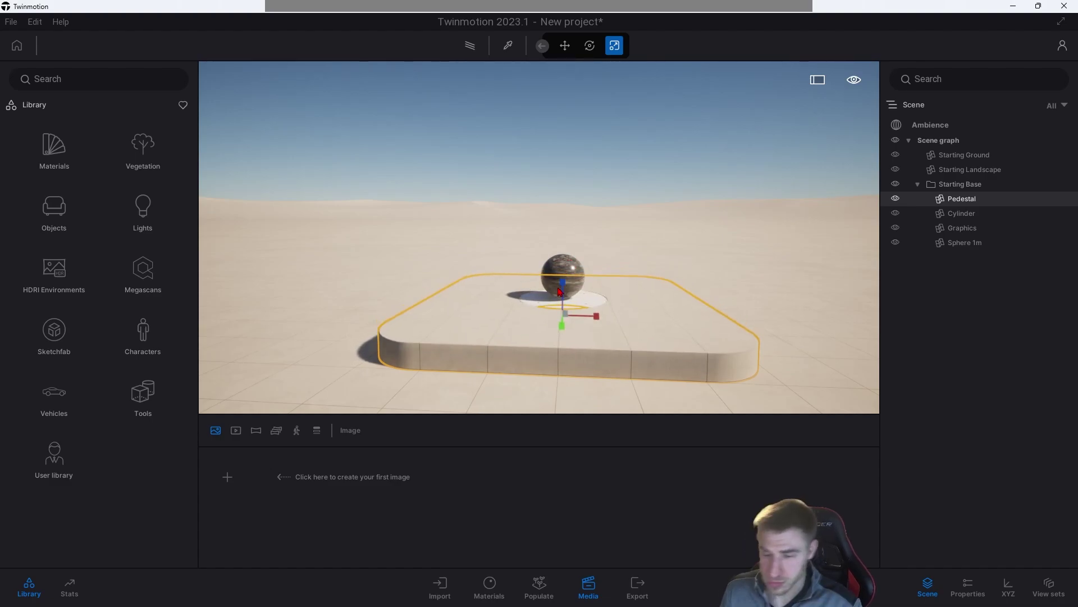
left_click(638, 143)
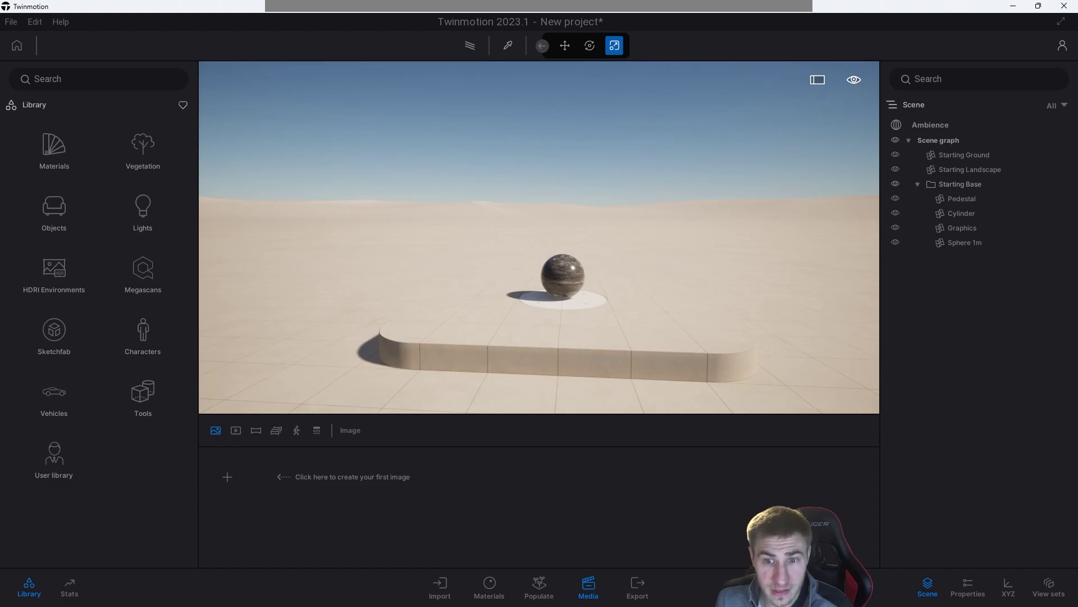
Step: Create the first media image from the current view
left_click(227, 477)
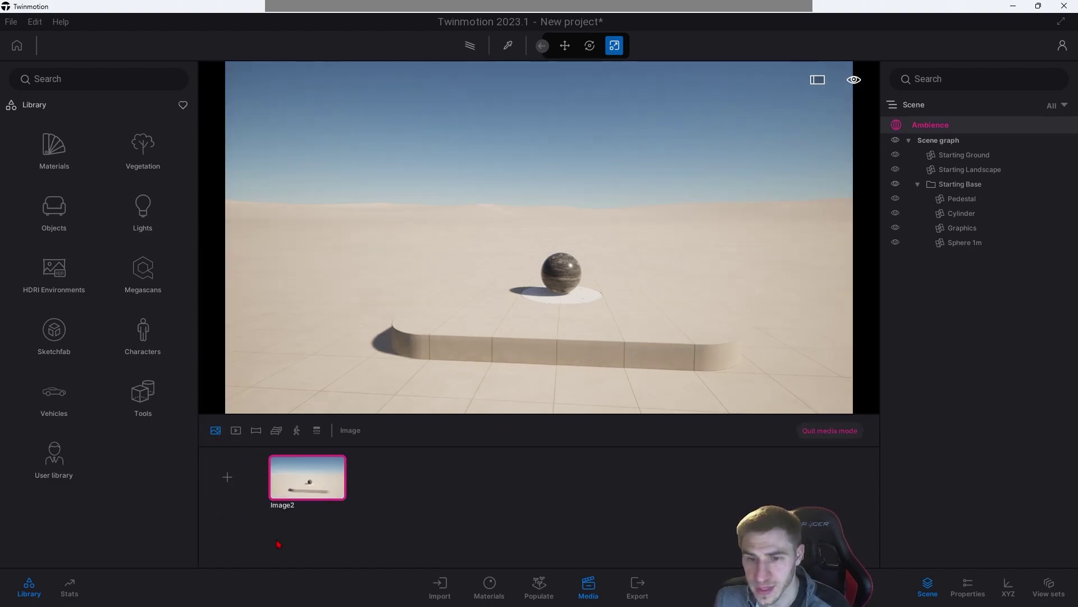
Step: Examine the Geometry, Direct Link, Landscape and Point Cloud import options, and cancel the import
left_click(444, 592)
left_click(240, 476)
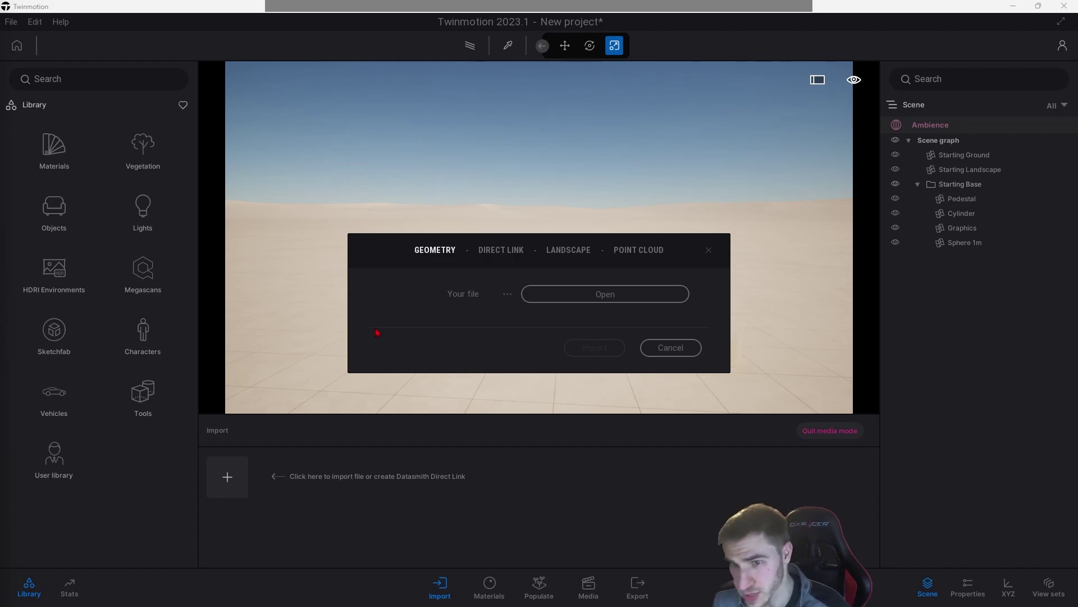
left_click(669, 347)
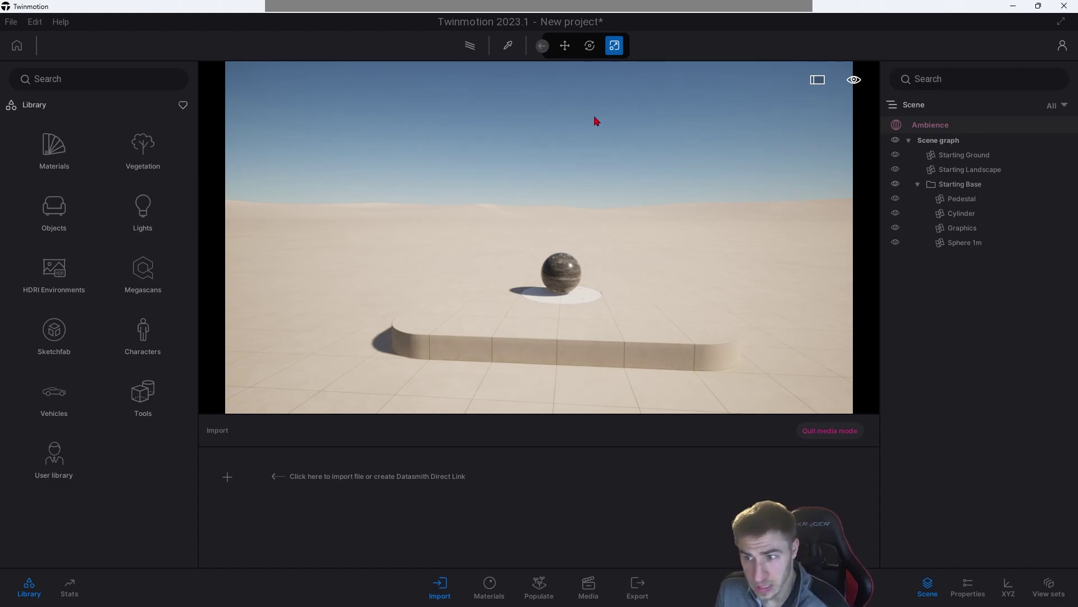
Step: Quit media mode and show the Lights category of the library
left_click(830, 431)
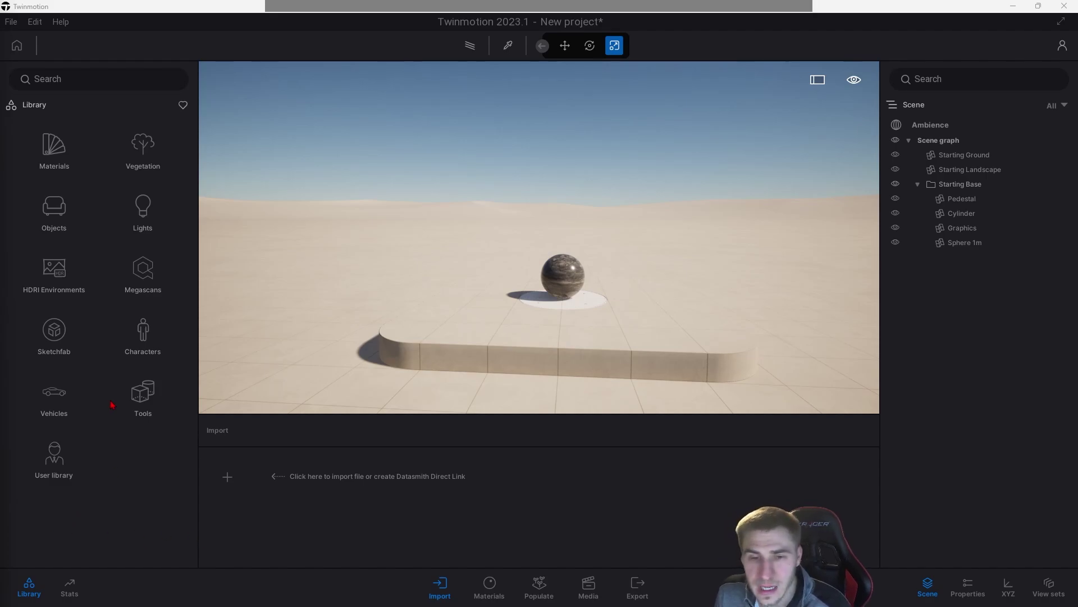
left_click(145, 212)
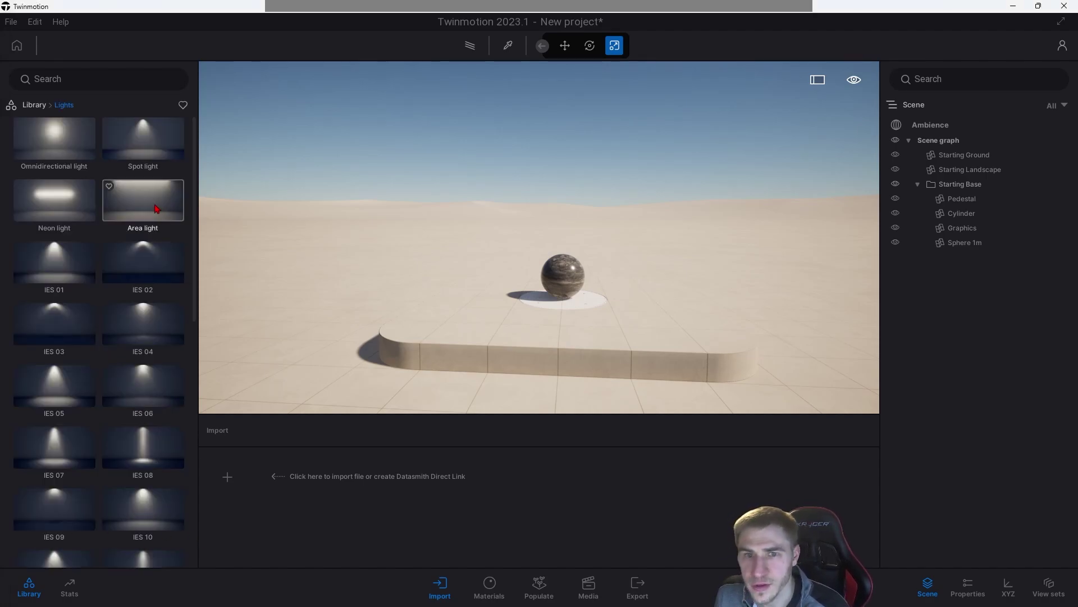
Step: Place an IES 01 light over the pedestal beside the sphere and raise it high above the pedestal
scroll(68, 393, "down", 5)
scroll(50, 387, "up", 4)
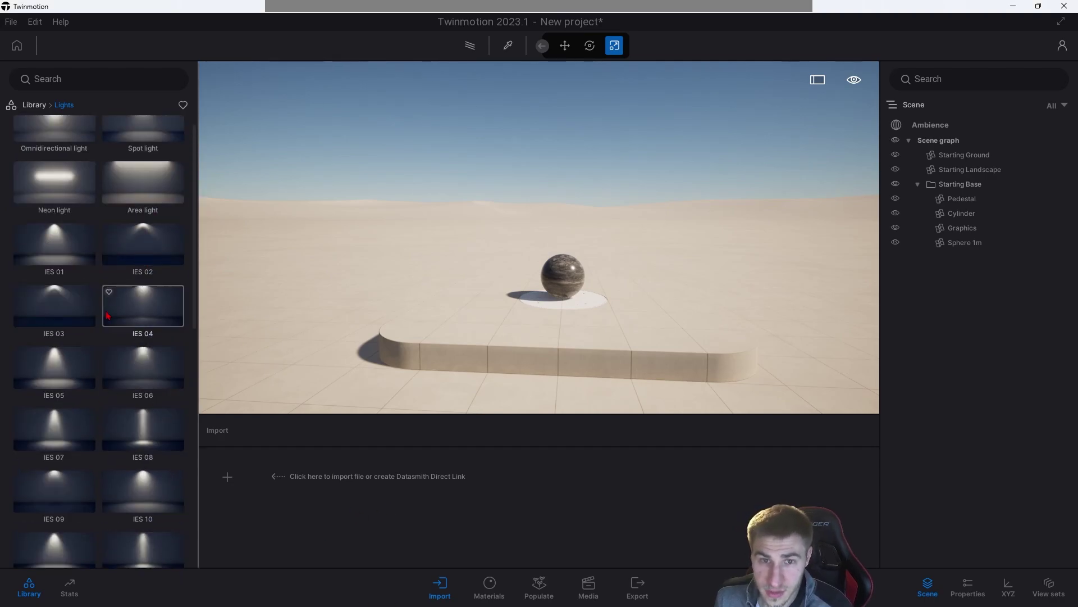
scroll(113, 314, "up", 1)
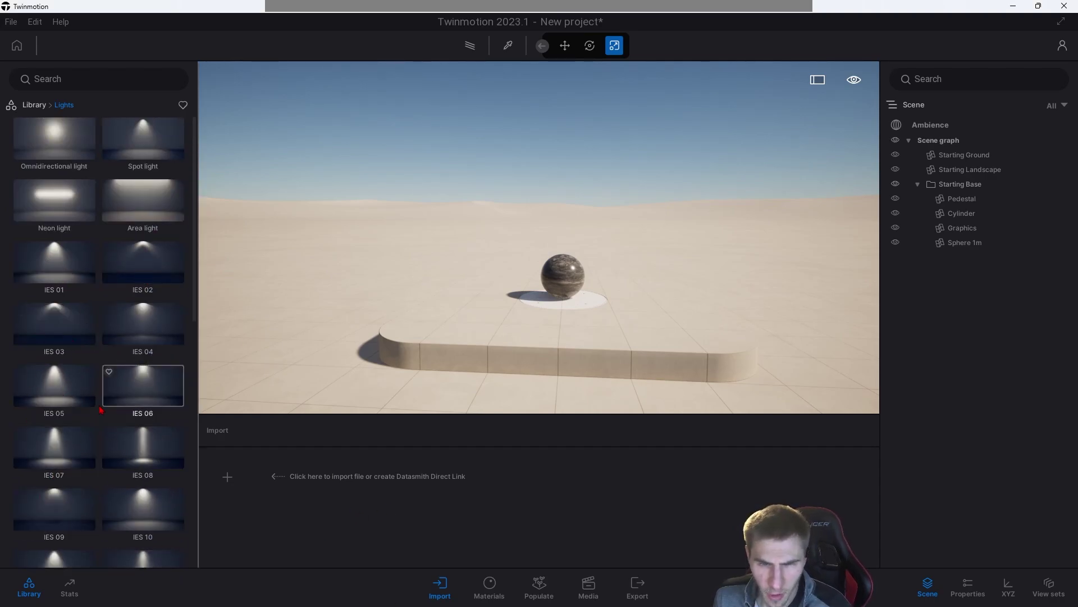
left_click_drag(90, 275, 465, 303)
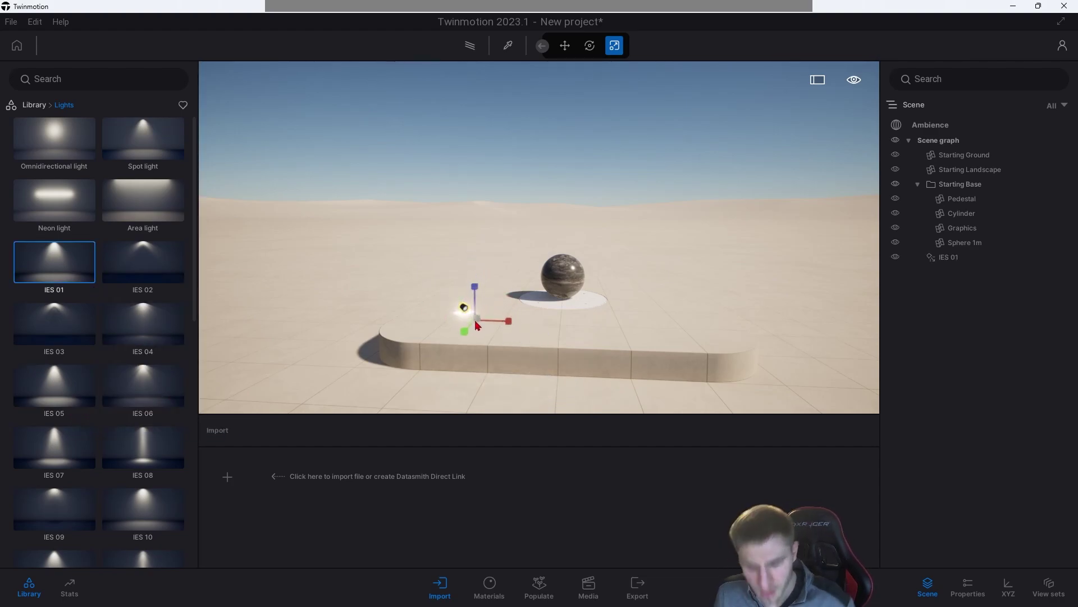
left_click(465, 312)
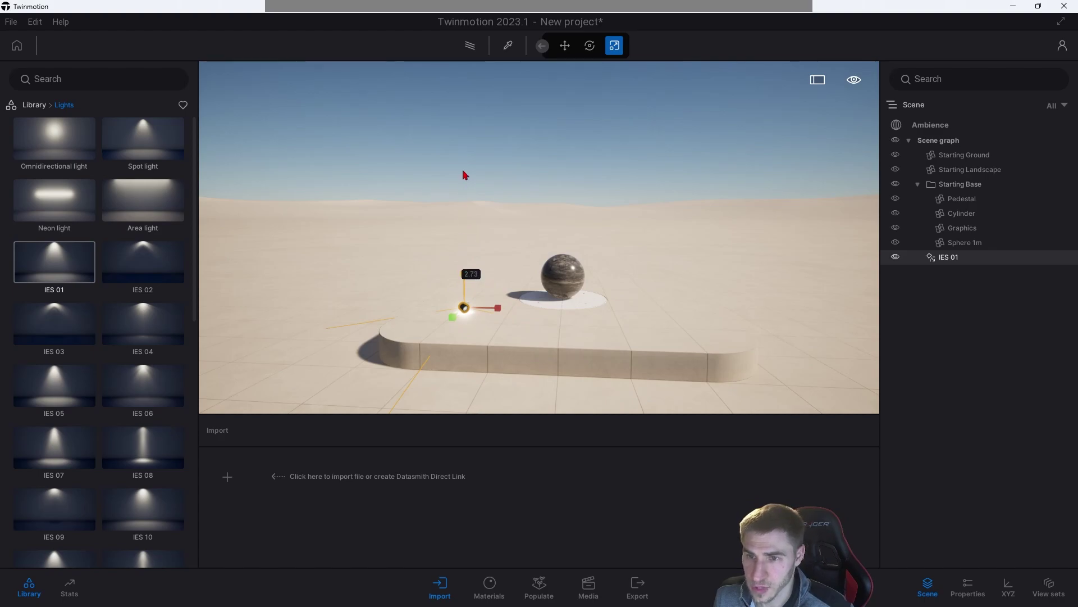
left_click(464, 174)
left_click(464, 308)
left_click_drag(474, 285, 453, 143)
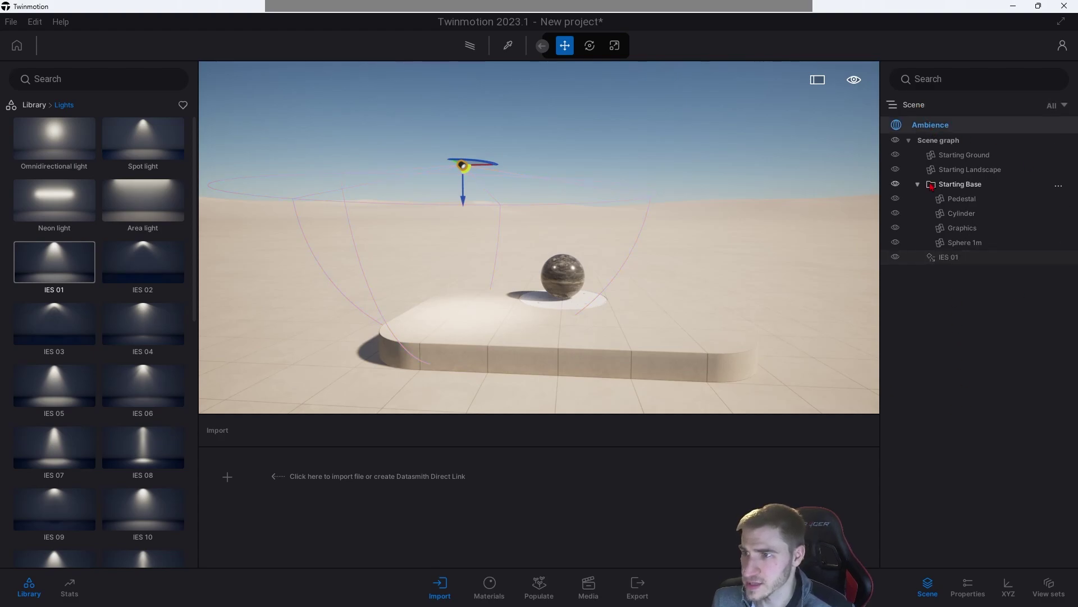
Step: Set the Ambience time of day to about 22:08 and close its properties
left_click(945, 126)
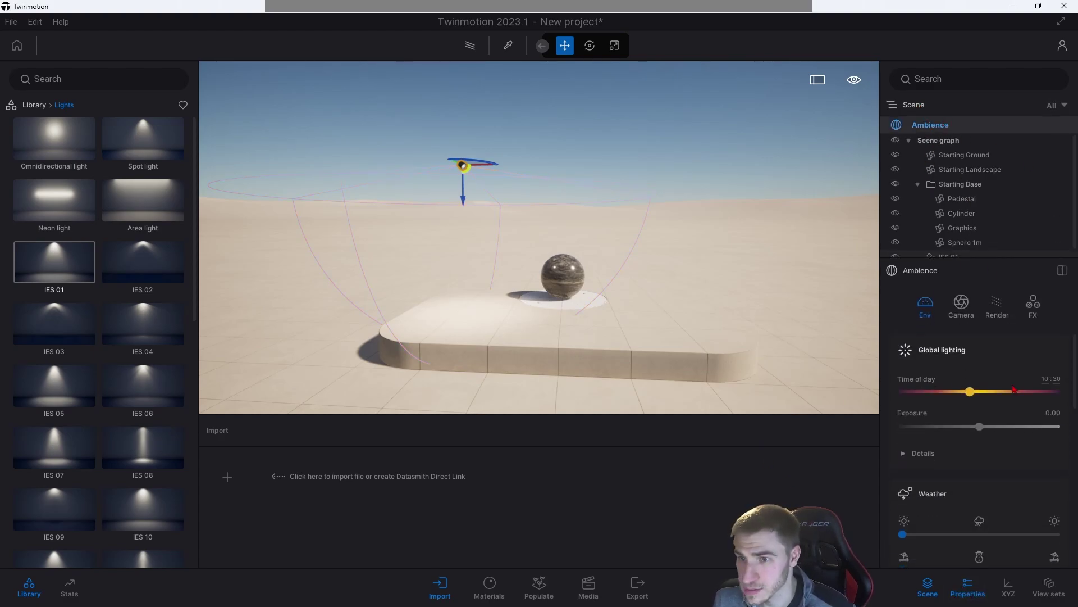
left_click_drag(969, 364, 1045, 365)
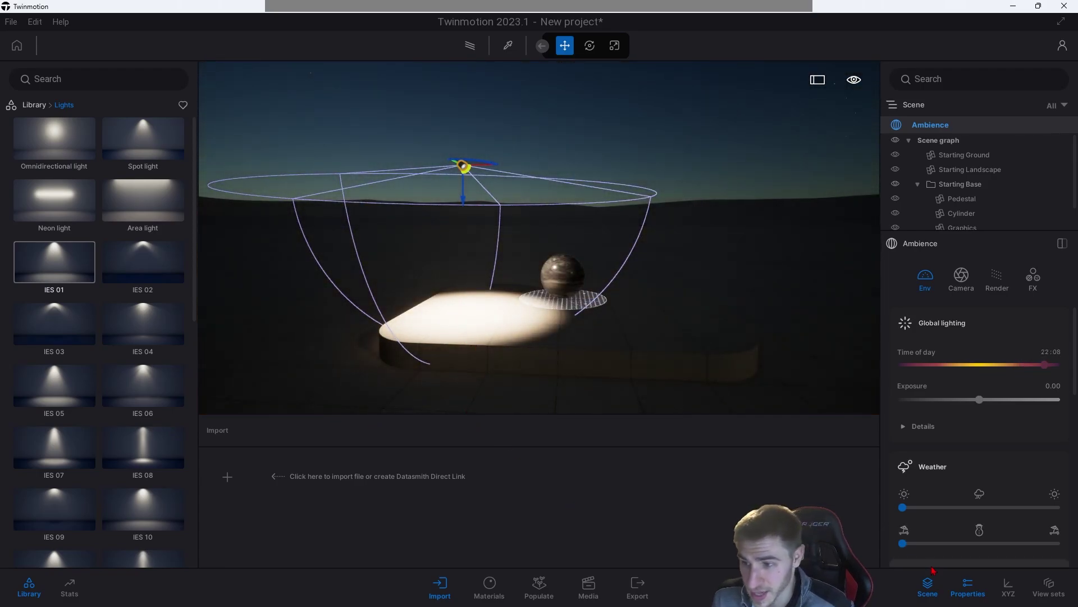
left_click(968, 587)
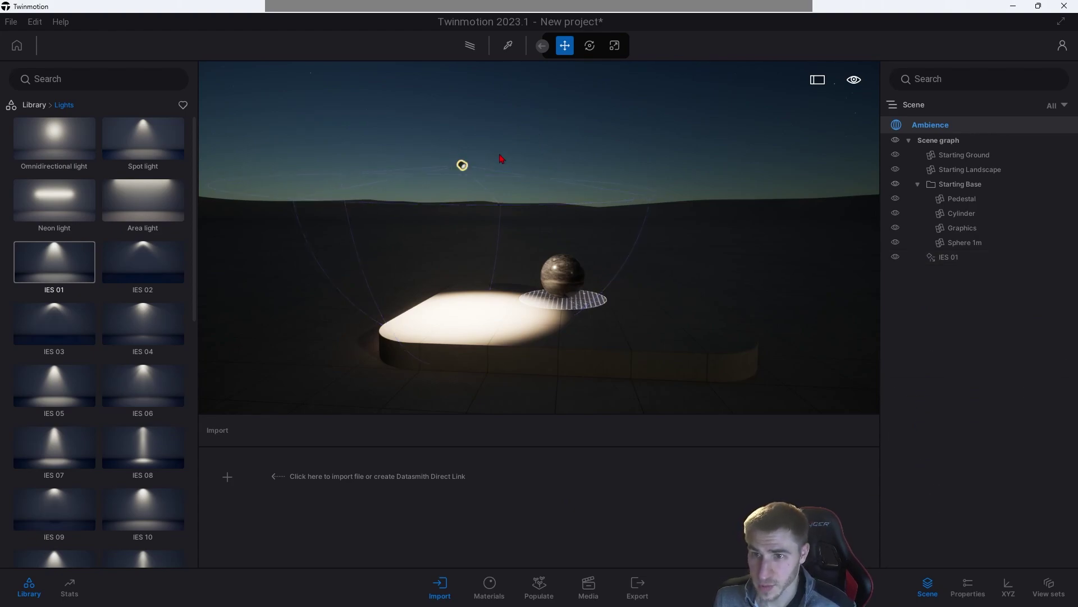
Step: Examine the IES 01 light's color and miscellaneous properties, including loading a custom IES file, and cancel the file selection
left_click(464, 167)
left_click(968, 587)
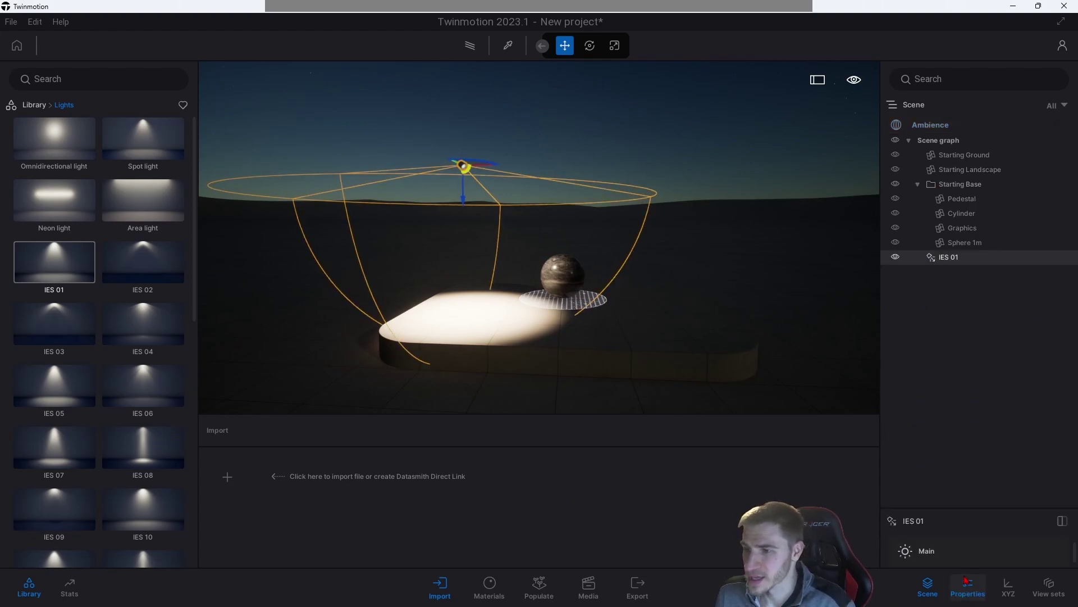
scroll(944, 293, "down", 2)
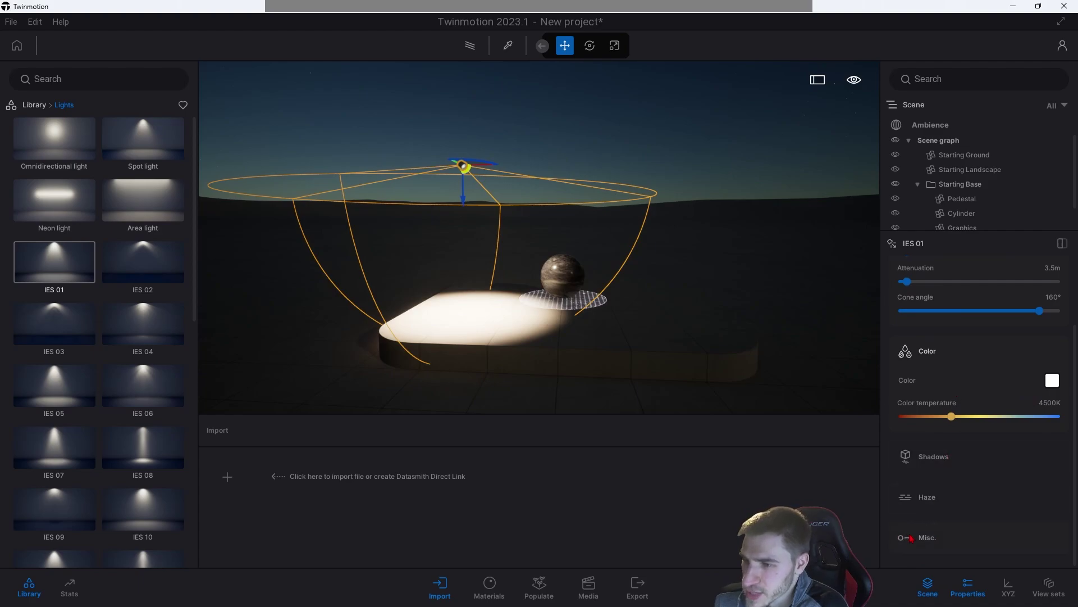
scroll(957, 403, "down", 3)
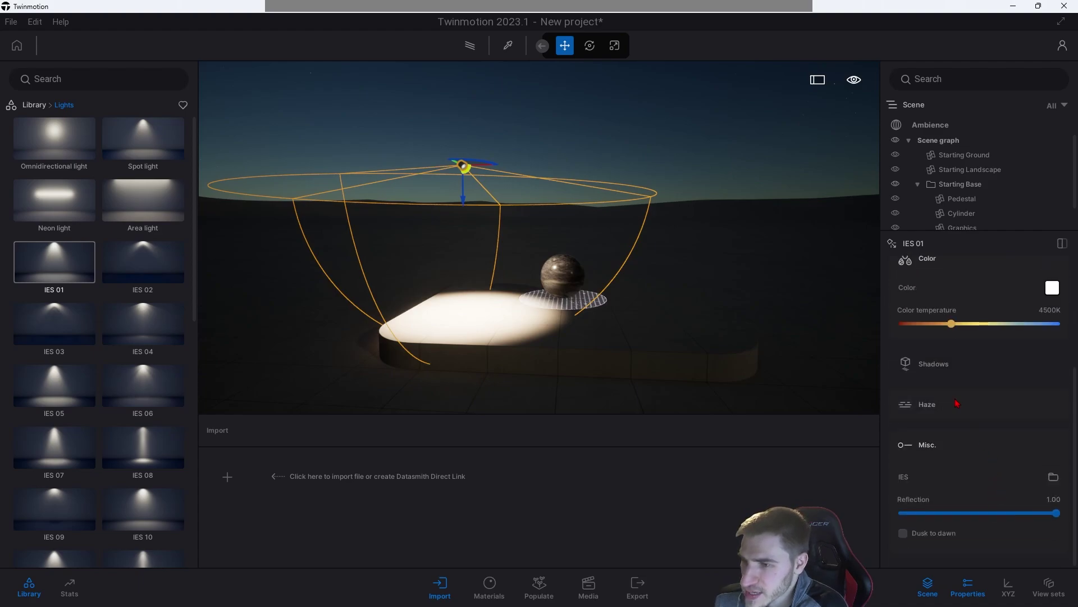
right_click(1056, 486)
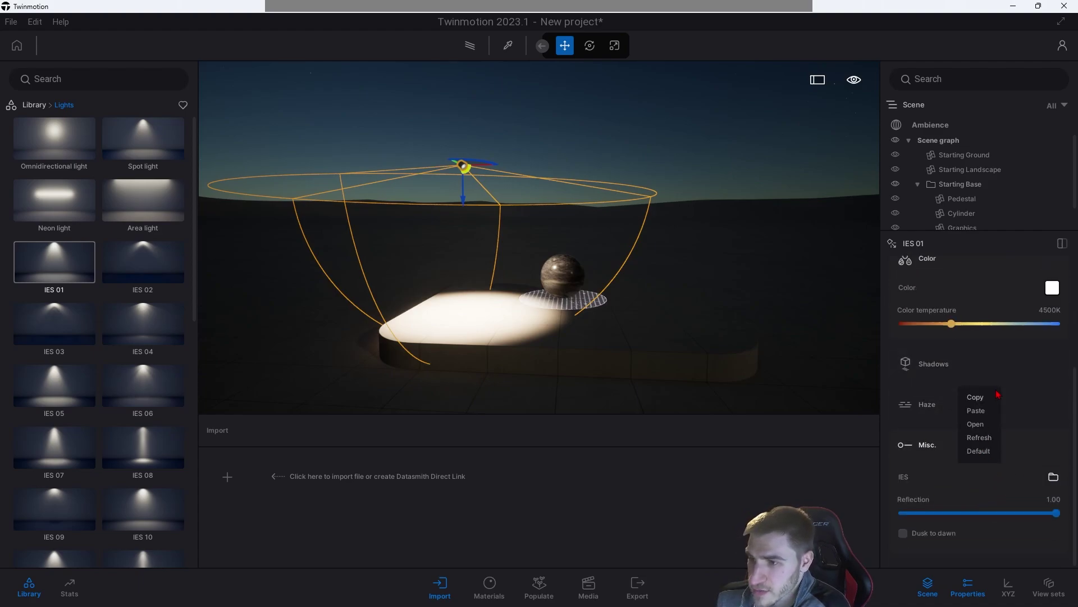
left_click(982, 425)
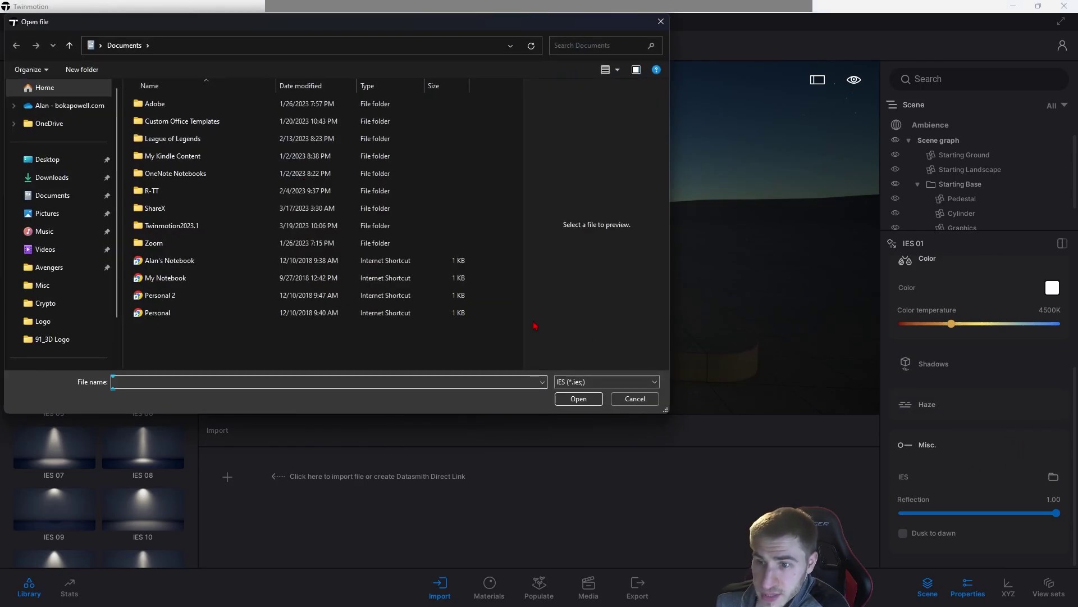
left_click(639, 398)
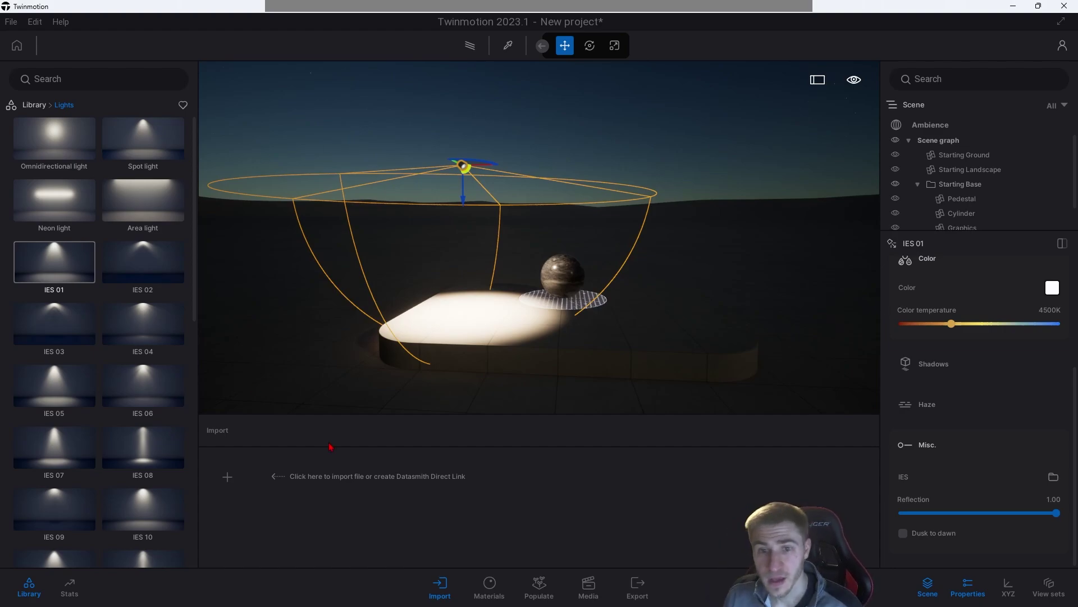
Step: Look through the rest of the IES light presets in the library and clear the light selection
scroll(31, 368, "down", 10)
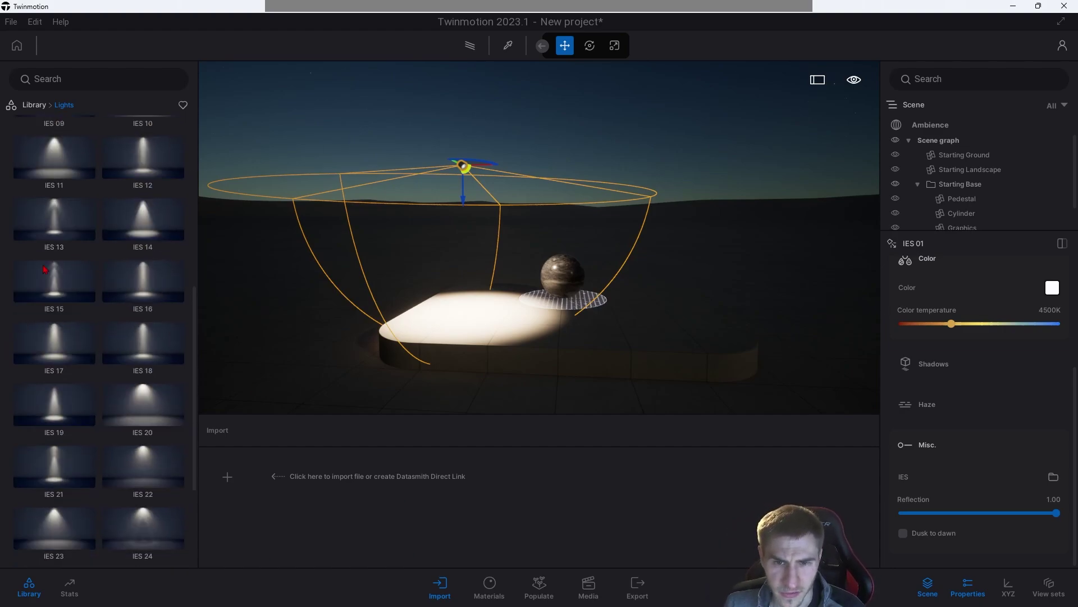
scroll(55, 287, "up", 5)
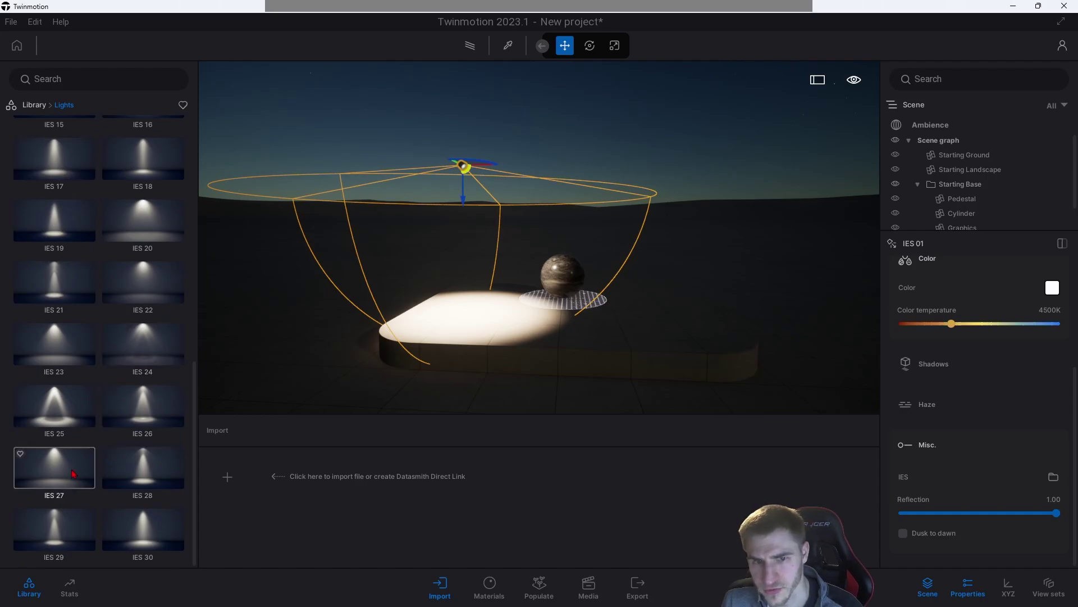
scroll(93, 455, "up", 8)
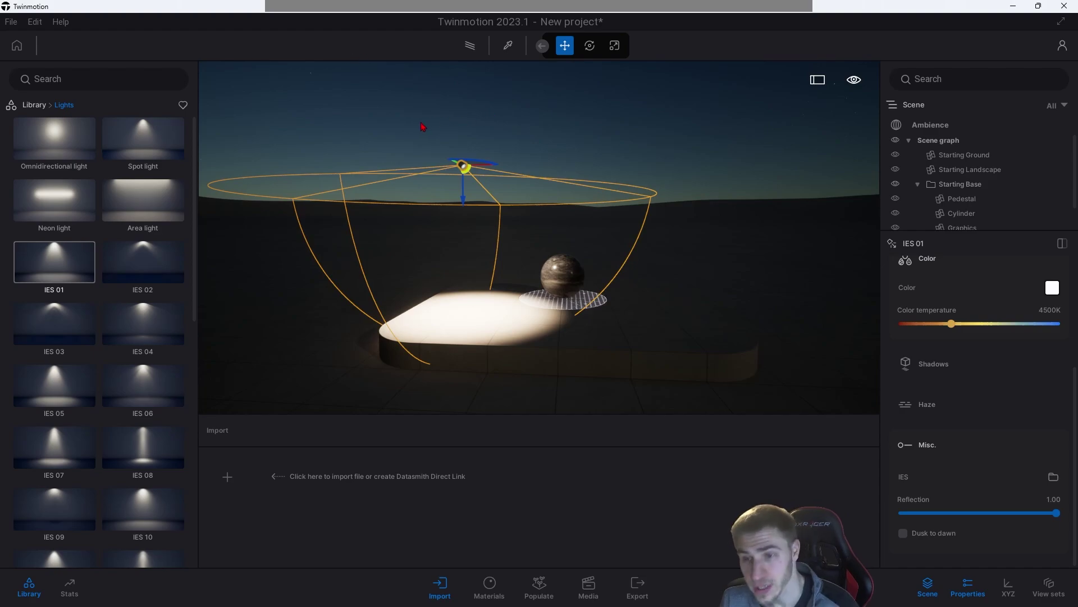
left_click(314, 114)
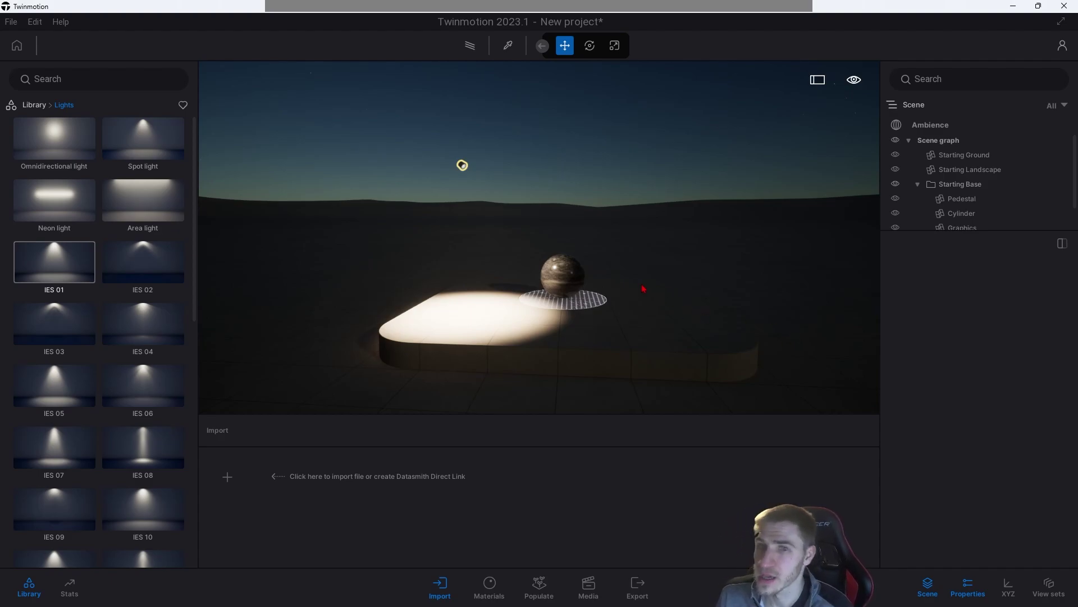
Step: Place a Box 10m primitive from the Objects library next to the lit pedestal
left_click(34, 104)
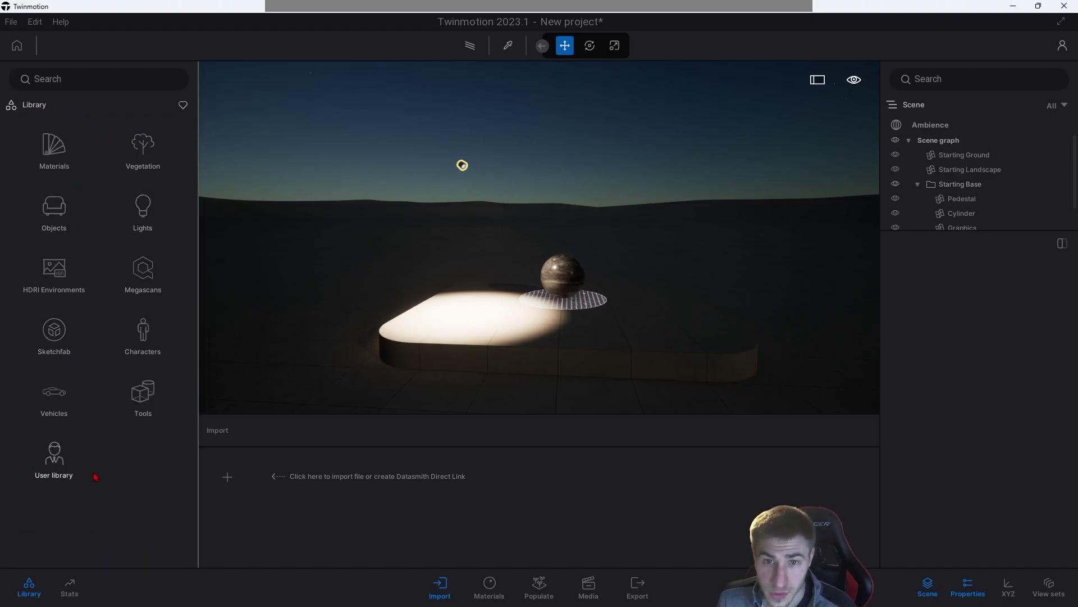
left_click(84, 205)
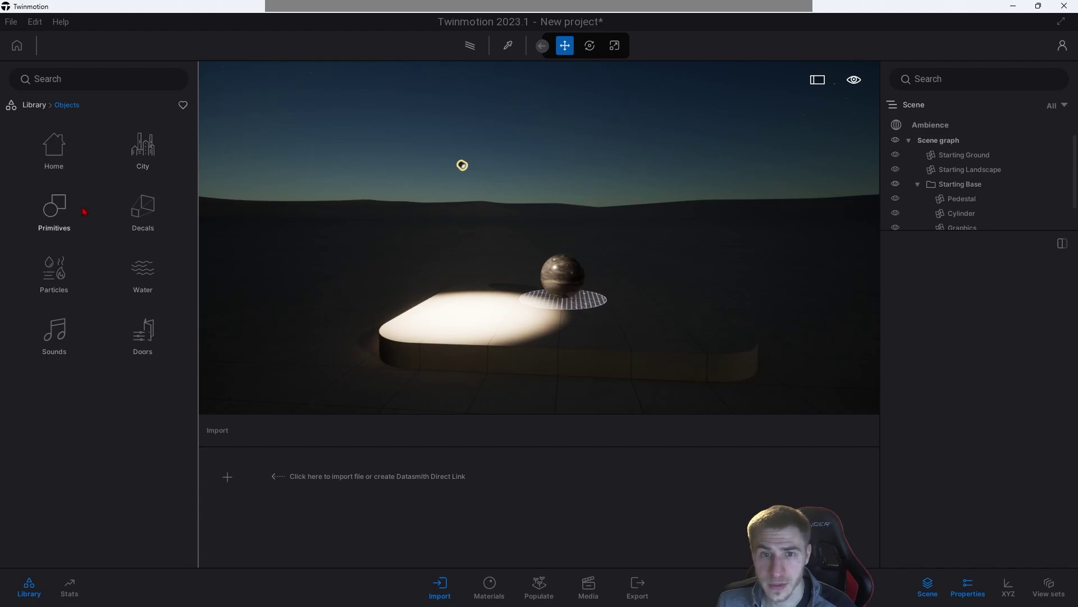
left_click(84, 211)
scroll(107, 393, "down", 2)
scroll(109, 404, "up", 2)
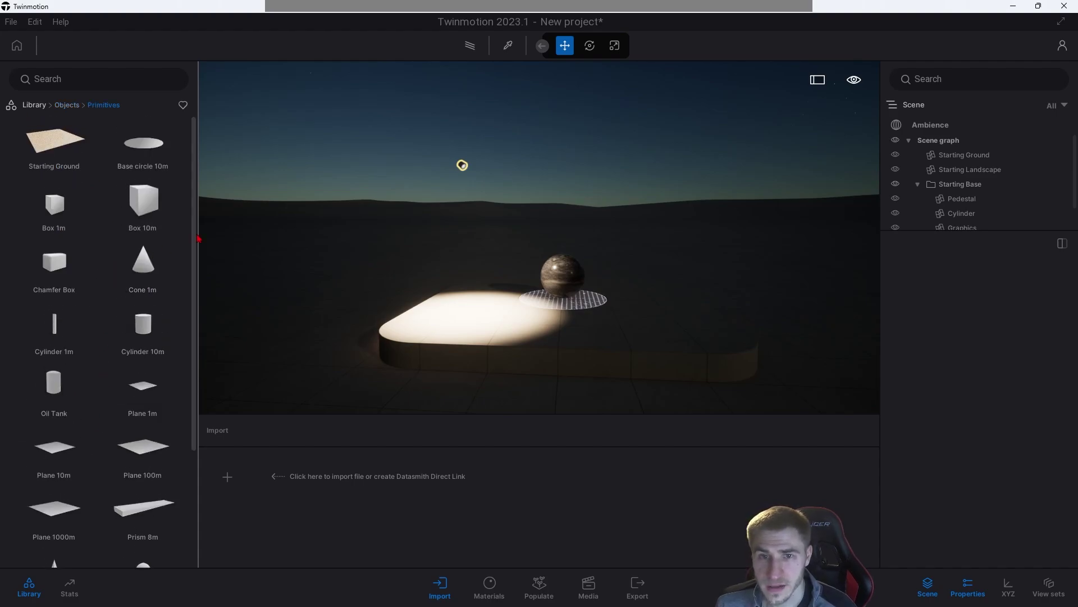
left_click_drag(143, 202, 471, 286)
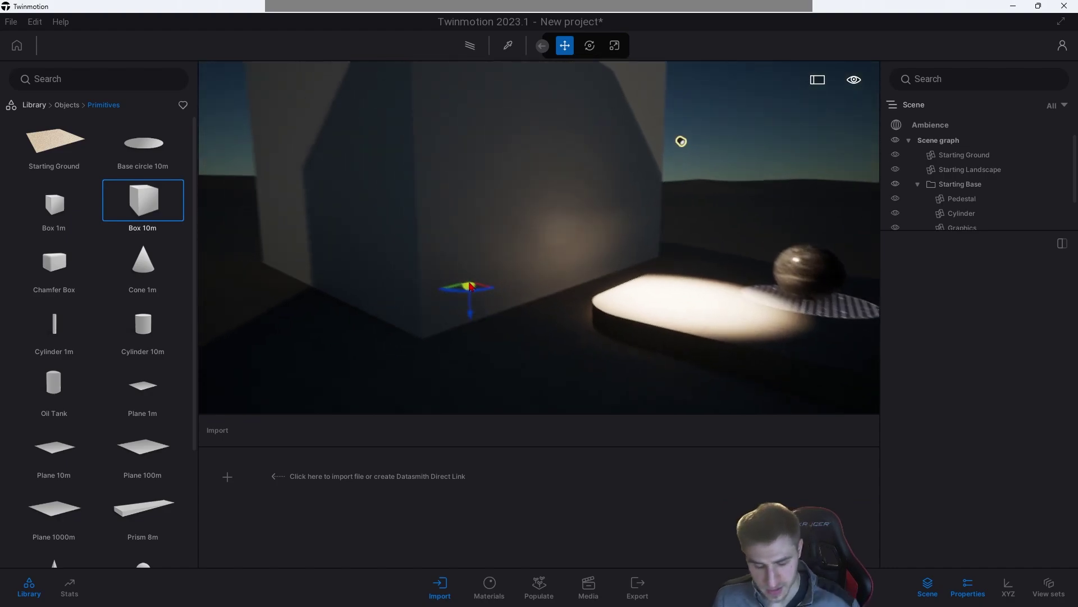
scroll(646, 169, "down", 5)
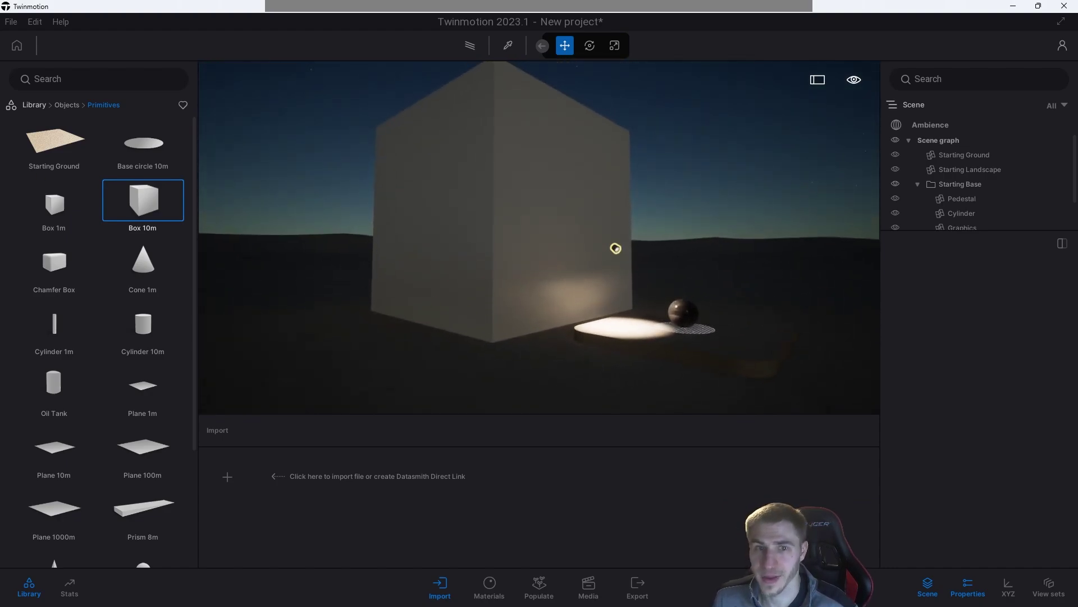
Step: Apply the Redcedar 01 A wood material to the 10 m box and review the material's color and UV settings
left_click(67, 105)
left_click(34, 105)
left_click(54, 140)
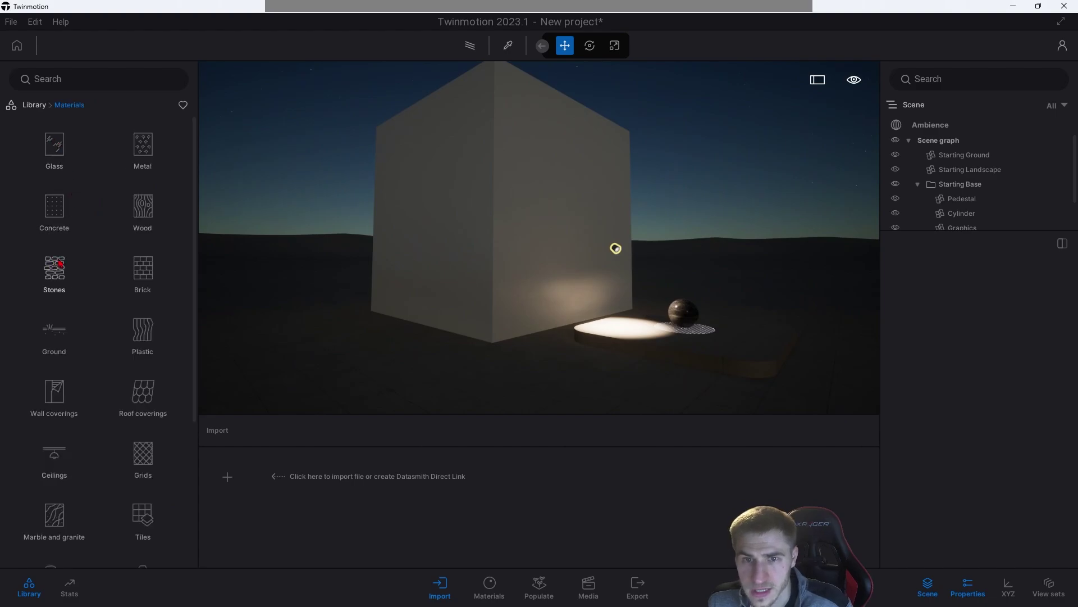
left_click(54, 268)
mouse_move(138, 209)
left_click_drag(54, 264, 561, 207)
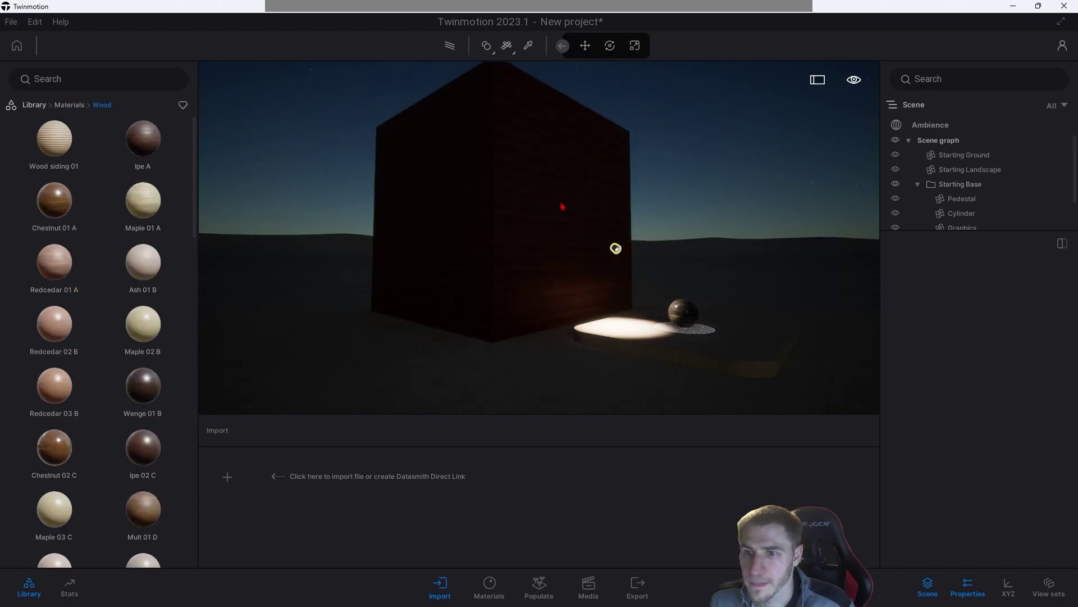
scroll(542, 340, "up", 3)
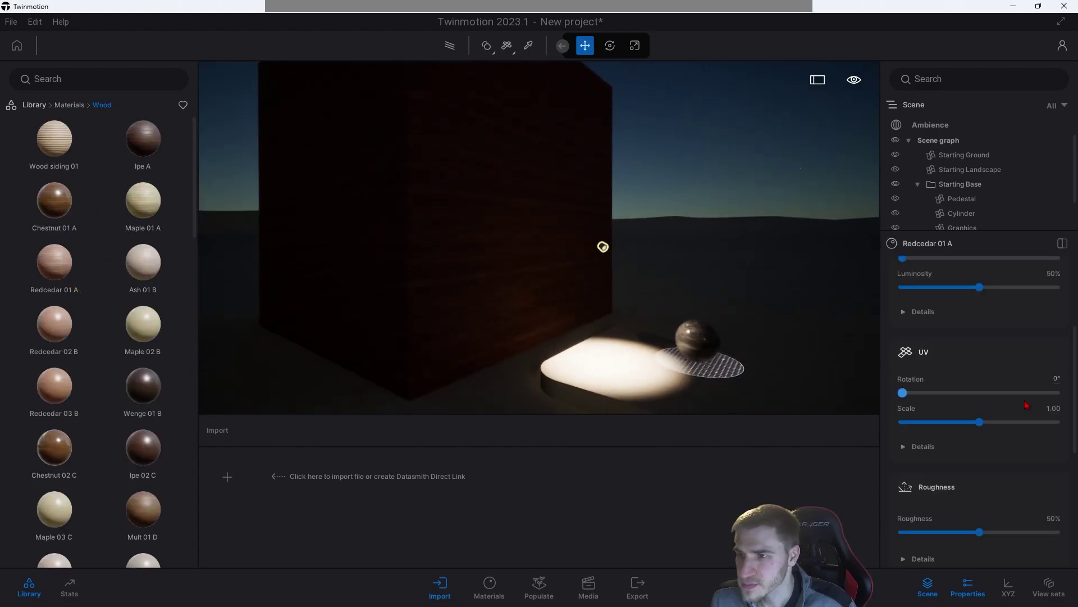
scroll(1019, 380, "up", 2)
scroll(608, 389, "down", 3)
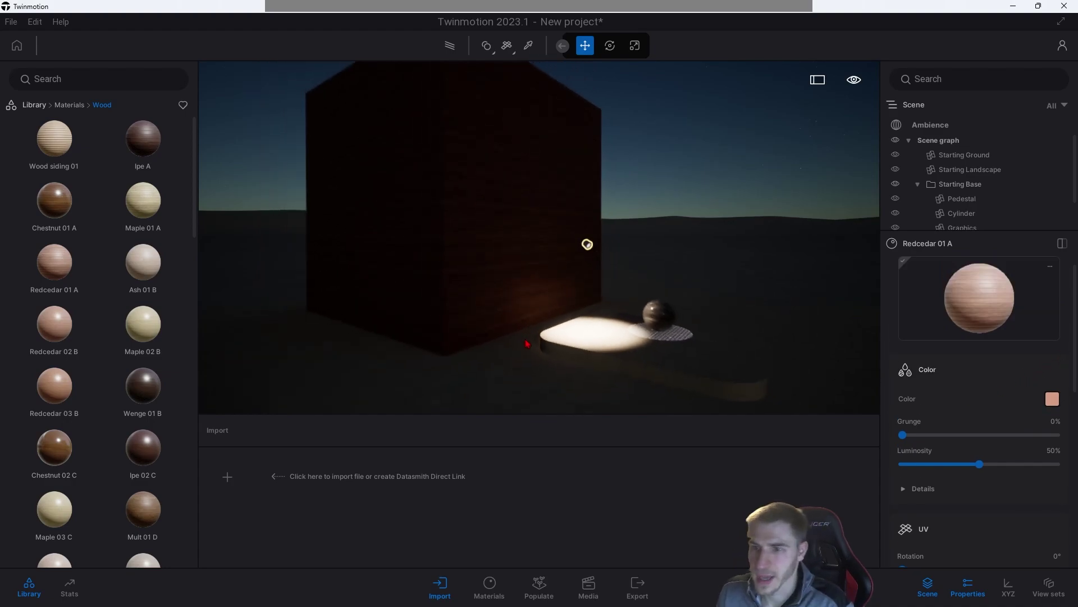
Step: Scale the 10 m box vertically with the scale gizmo to about 9.89
right_click_drag(608, 389, 518, 330)
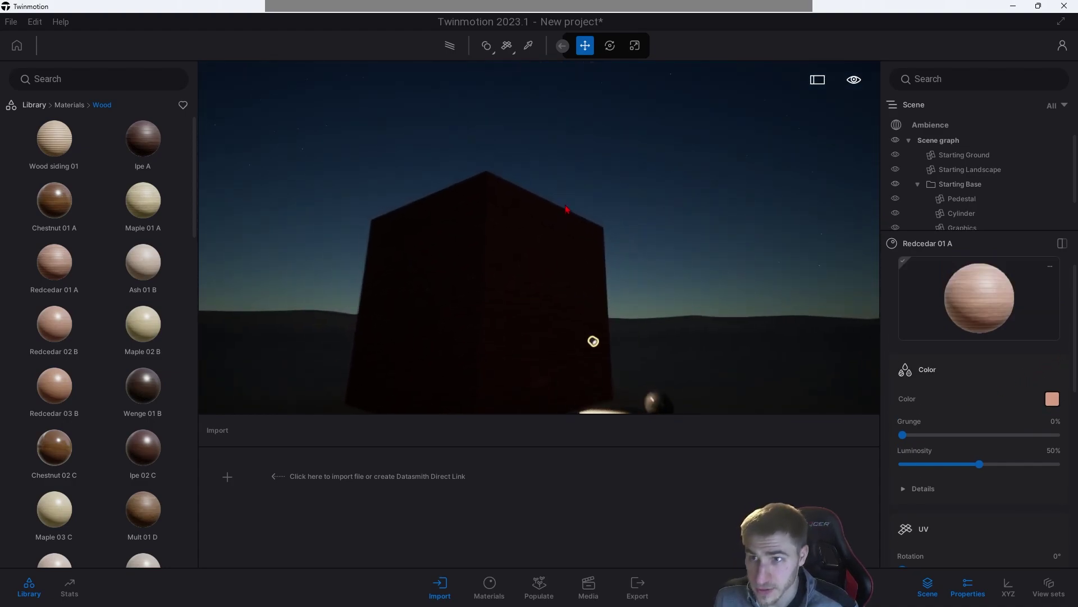
left_click(538, 254)
key("space")
key("space")
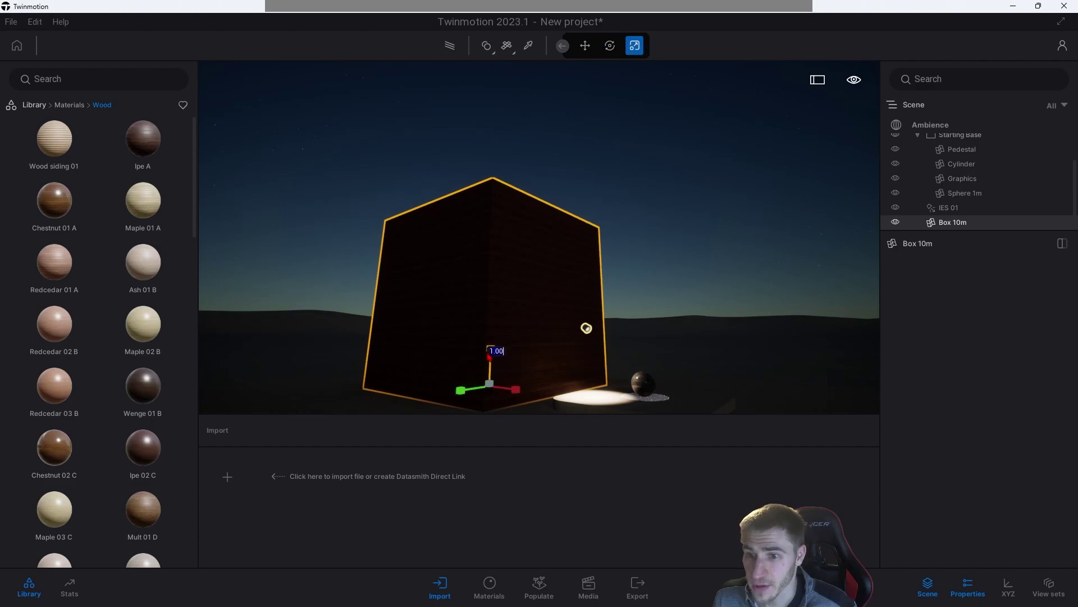
left_click_drag(488, 355, 493, 118)
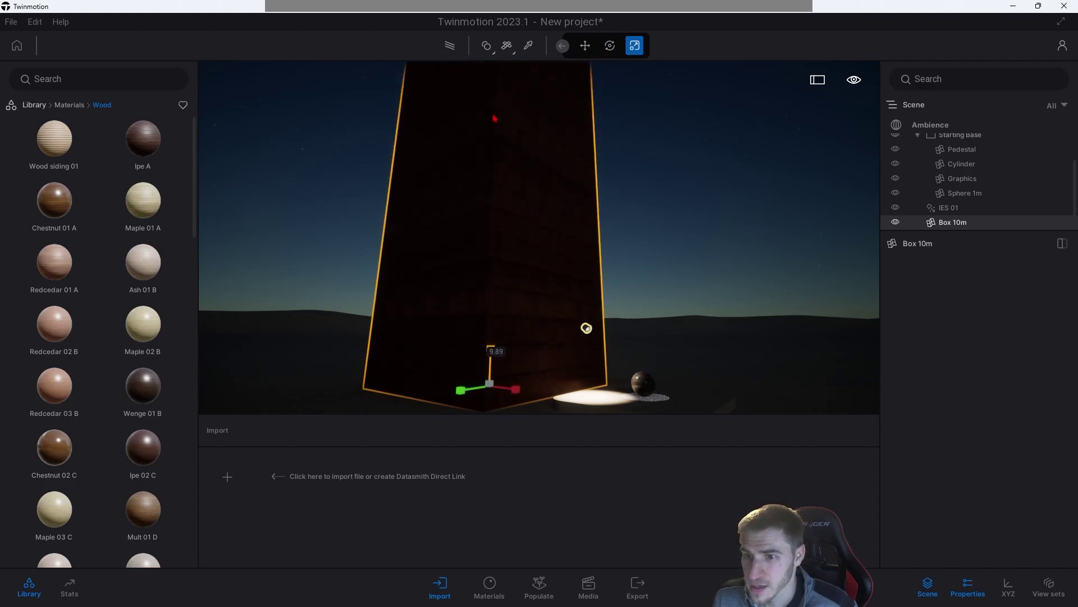
Step: Examine up close and from a distance how the wood texture appears on the vertically scaled box
right_click_drag(493, 118, 517, 157)
scroll(563, 288, "up", 5)
middle_click_drag(595, 270, 863, 289)
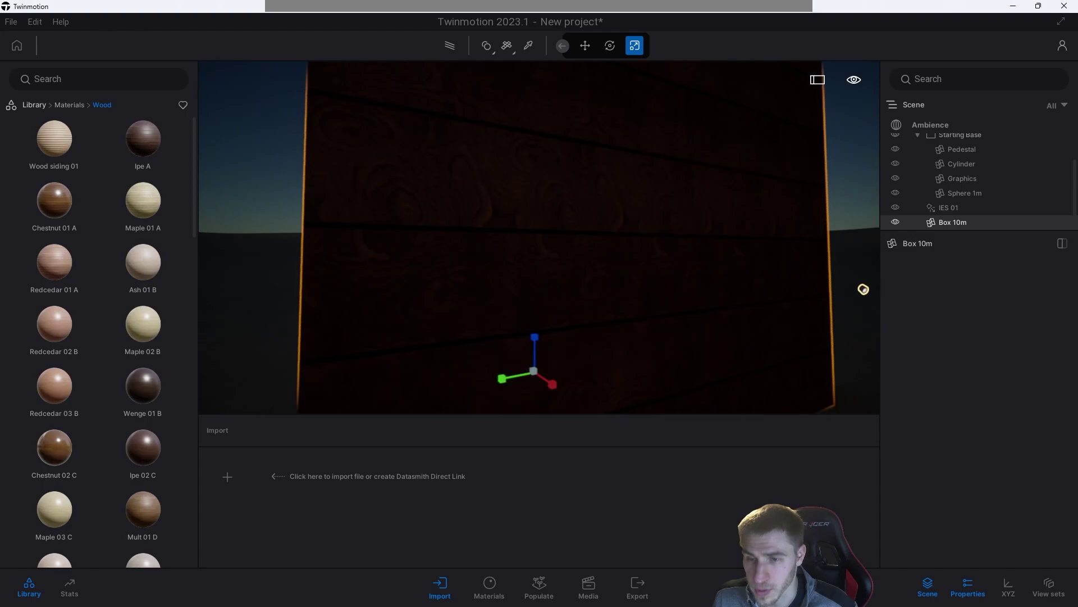
right_click_drag(867, 291, 563, 331)
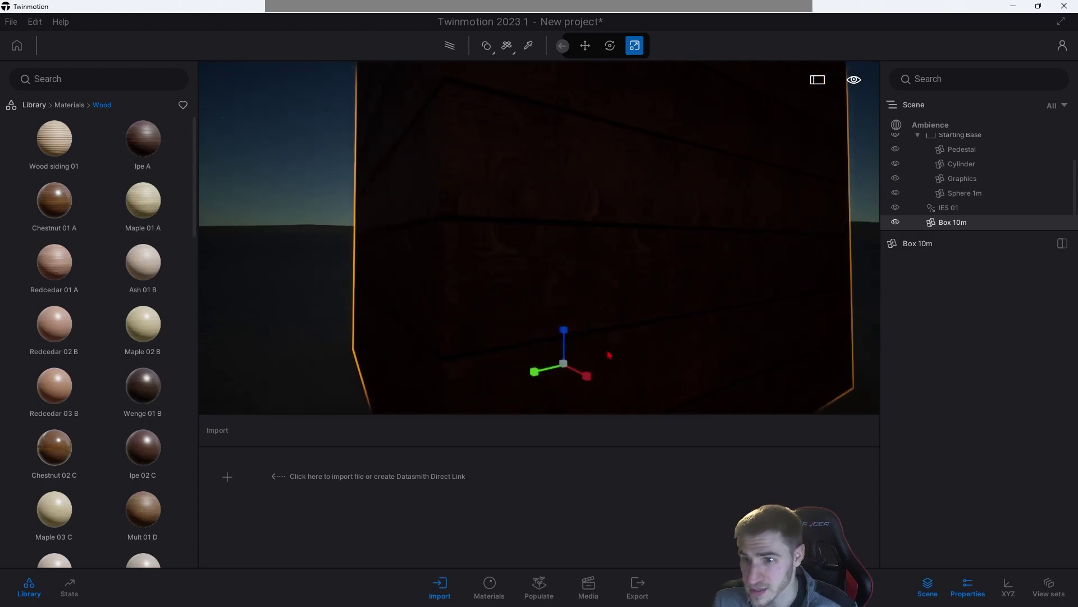
scroll(564, 331, "down", 8)
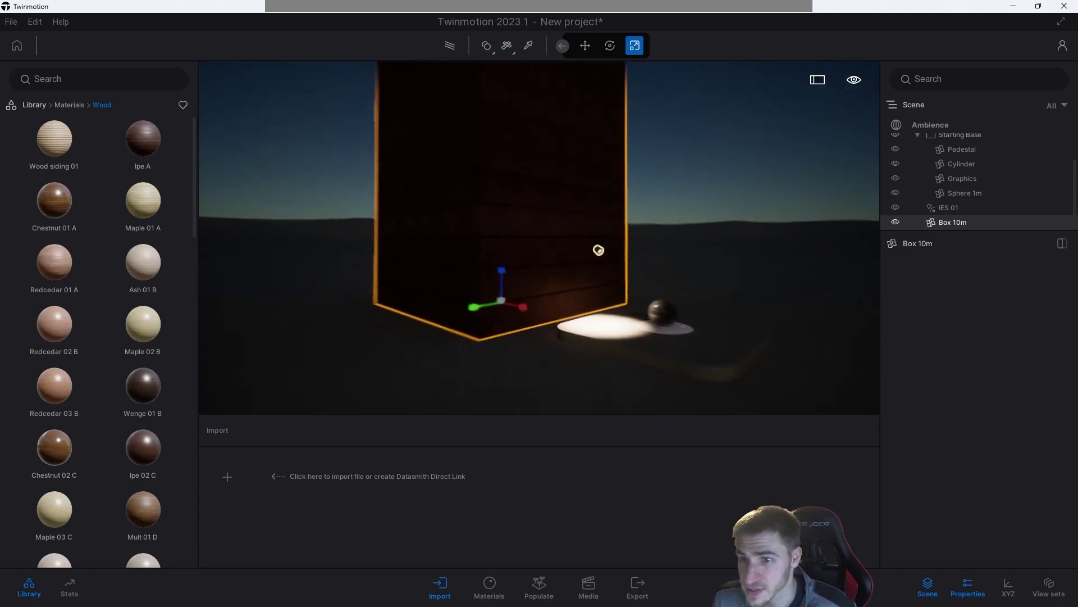
scroll(593, 345, "up", 8)
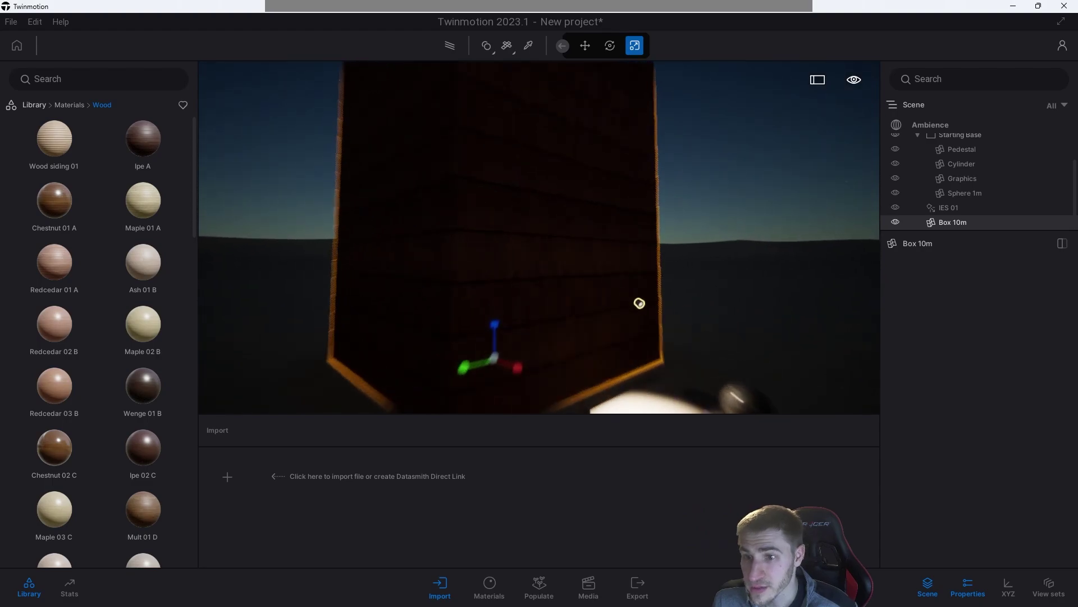
scroll(593, 345, "down", 3)
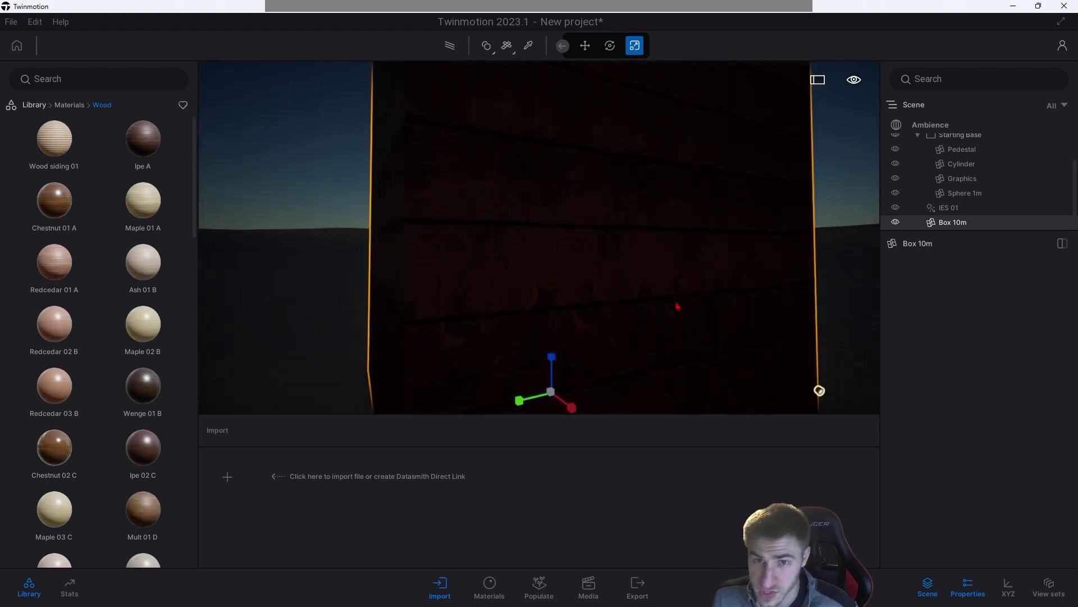
scroll(609, 257, "down", 3)
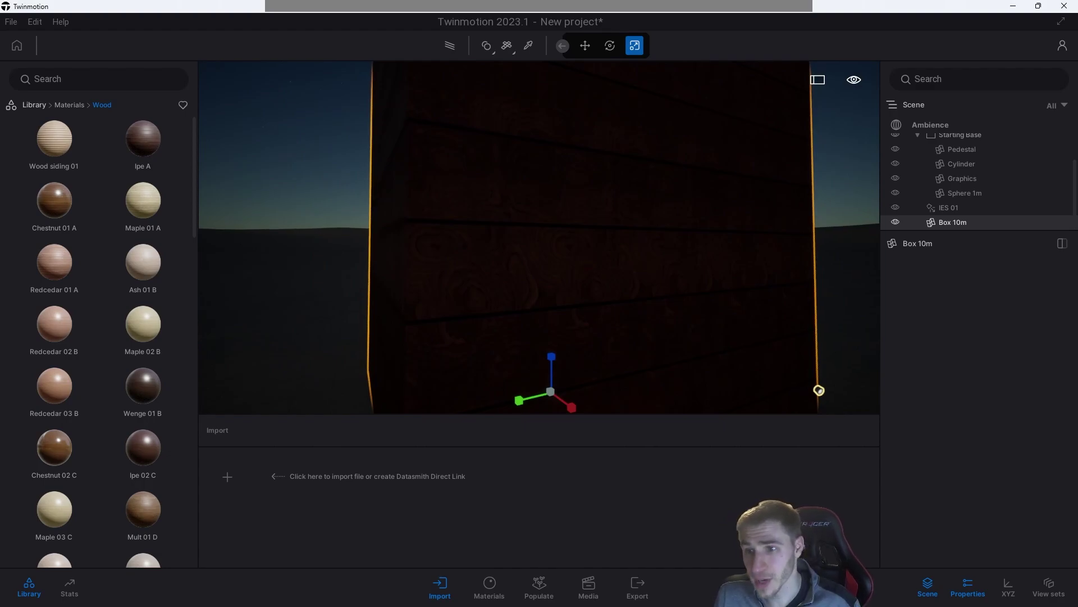
right_click_drag(738, 298, 593, 286)
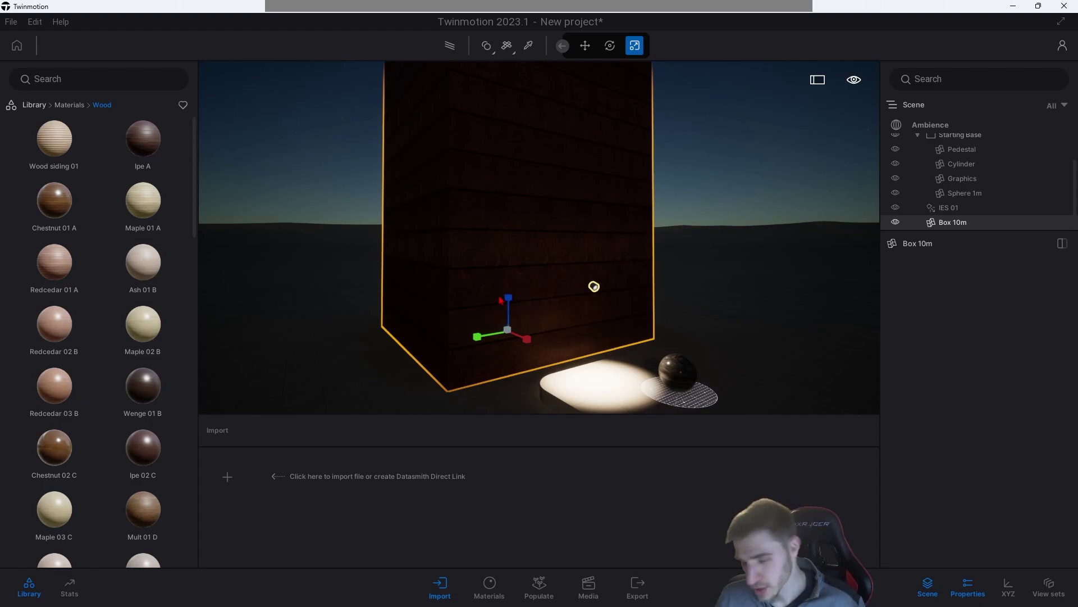
Step: Reduce the box's vertical scale with the gizmo and clear the selection
left_click_drag(507, 298, 508, 381)
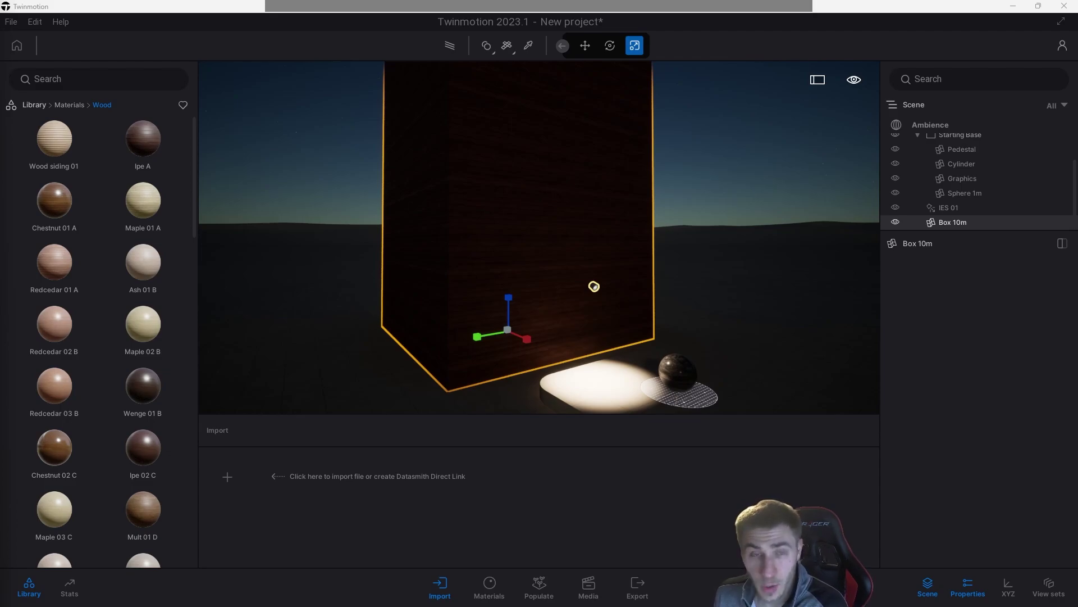
left_click(691, 148)
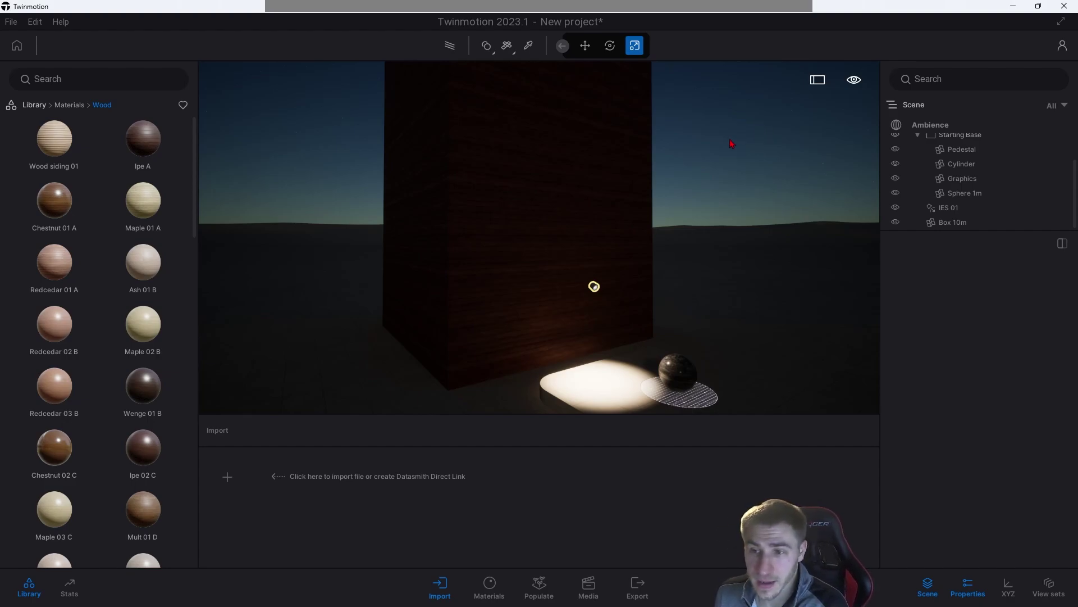
left_click_drag(732, 143, 645, 169)
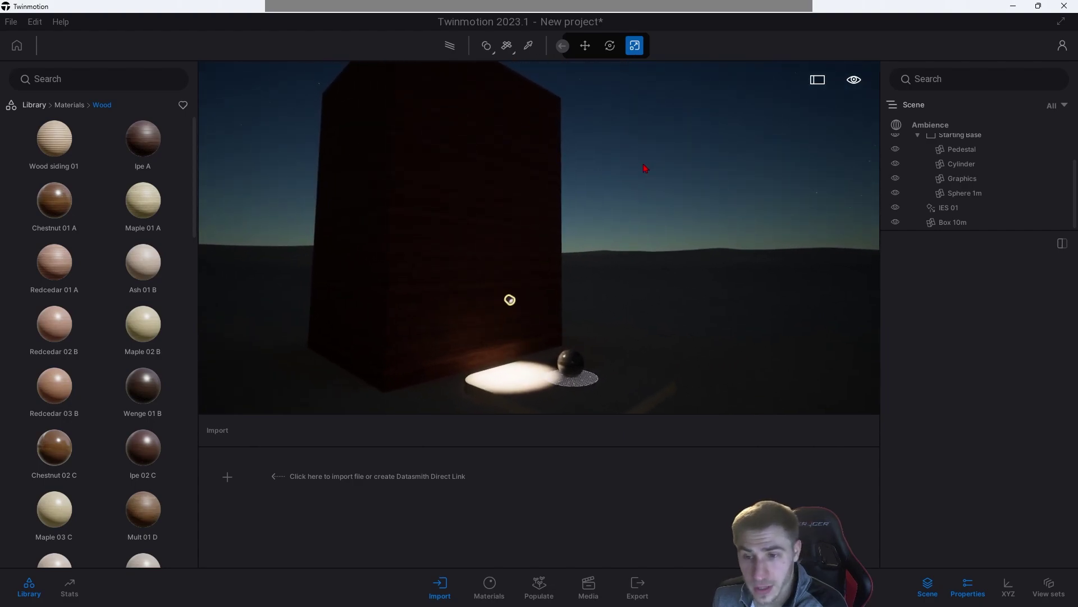